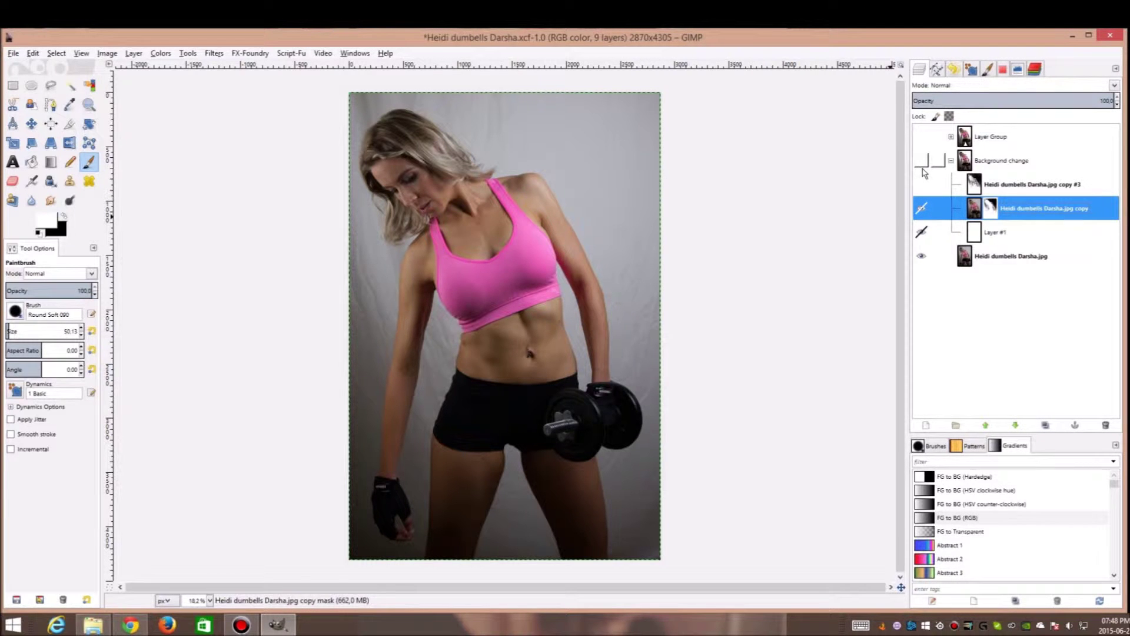
- Toggle the Background change group's visibility to compare it against the original grey backdrop
scroll(366, 114, "up", 3)
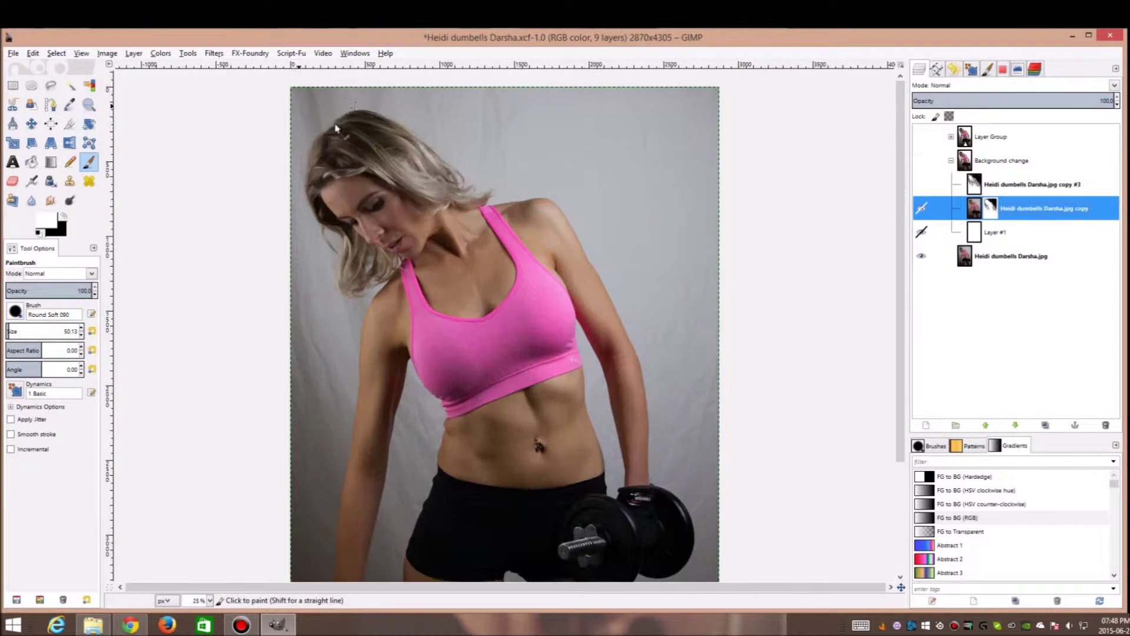
scroll(293, 205, "down", 2)
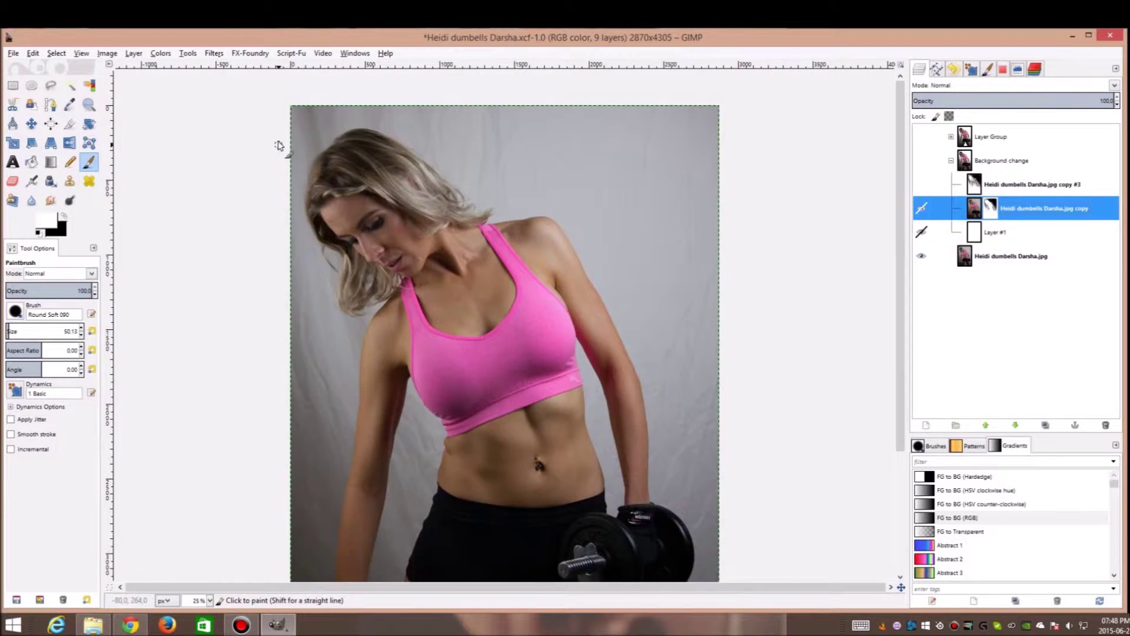
scroll(280, 143, "up", 2)
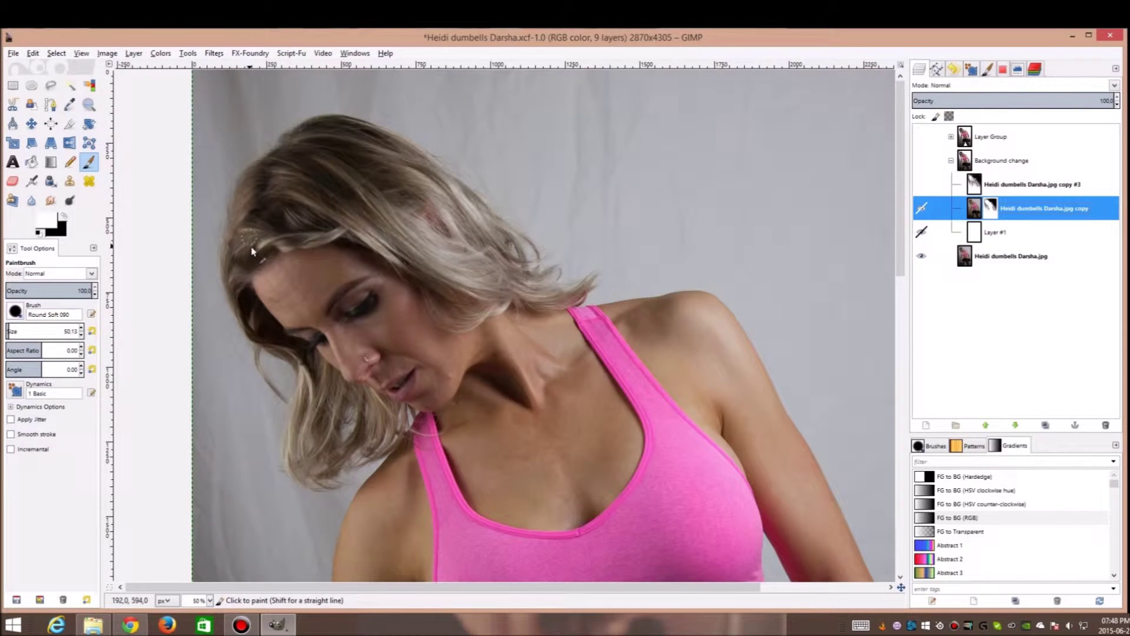
left_click(922, 161)
left_click(921, 161)
left_click(922, 162)
left_click(921, 161)
left_click(922, 160)
- Toggle Layer #1 to compare the white background with the grey backdrop, leaving it hidden
left_click(921, 231)
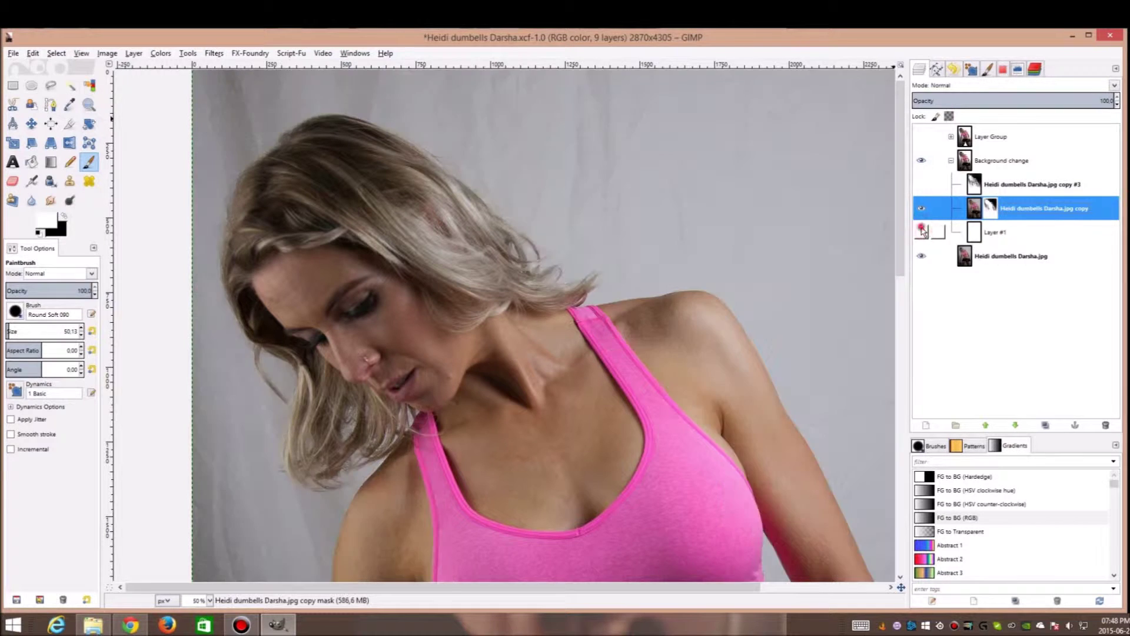
left_click(922, 232)
left_click(923, 232)
left_click(923, 232)
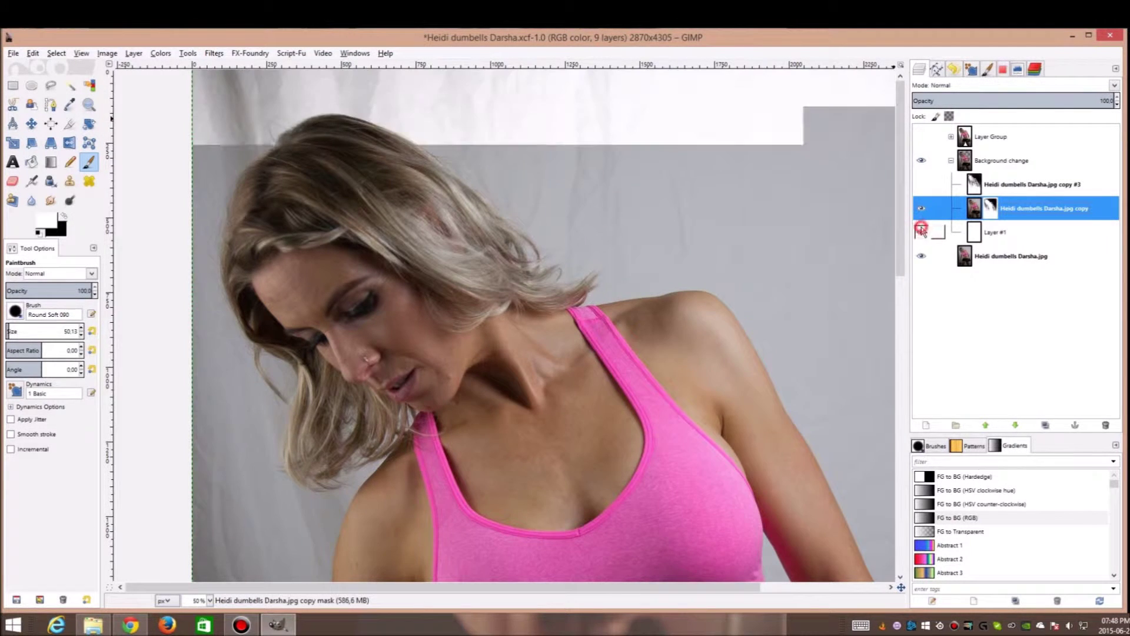
left_click(922, 231)
left_click(922, 231)
left_click(922, 231)
left_click(922, 231)
left_click(922, 231)
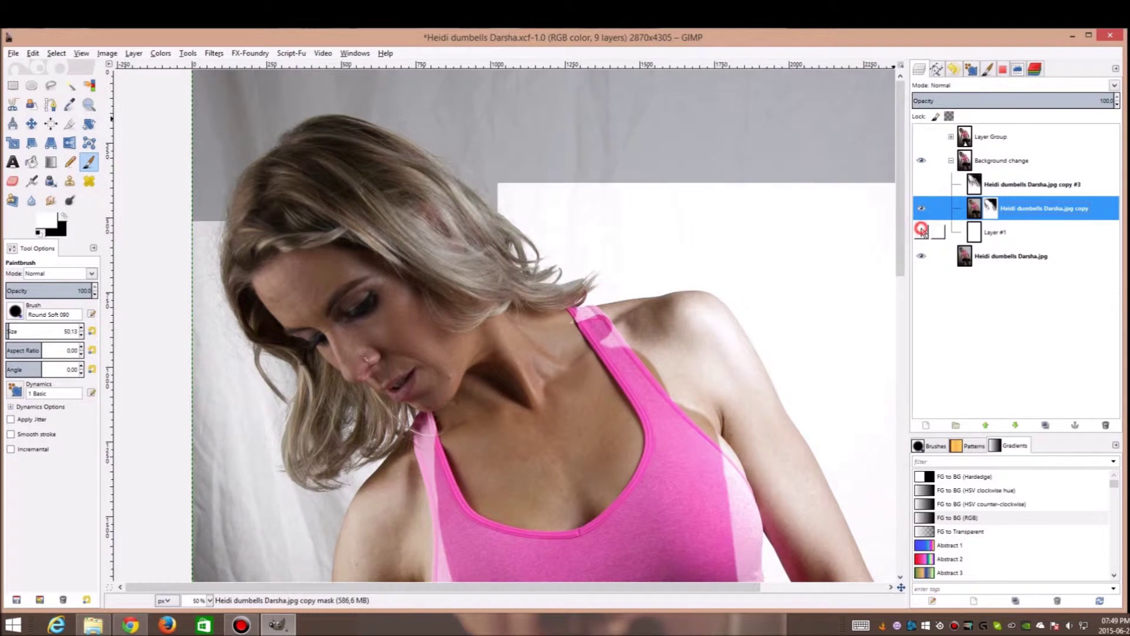
scroll(650, 178, "down", 2)
scroll(649, 177, "down", 3)
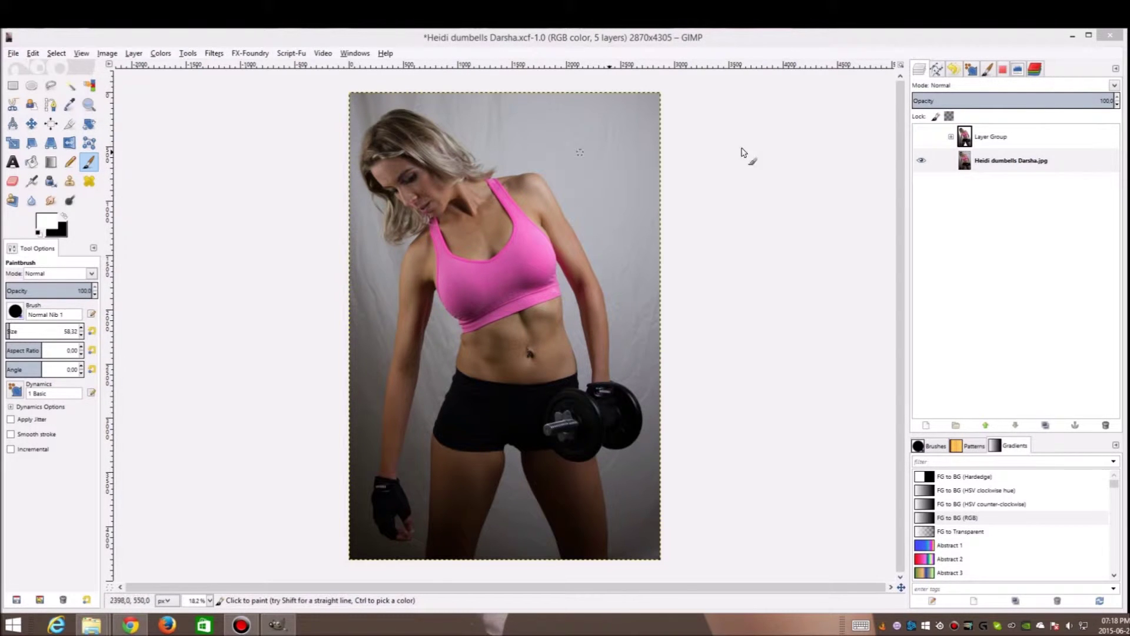
left_click(1034, 69)
left_click(923, 138)
left_click(922, 92)
left_click(922, 115)
left_click(923, 93)
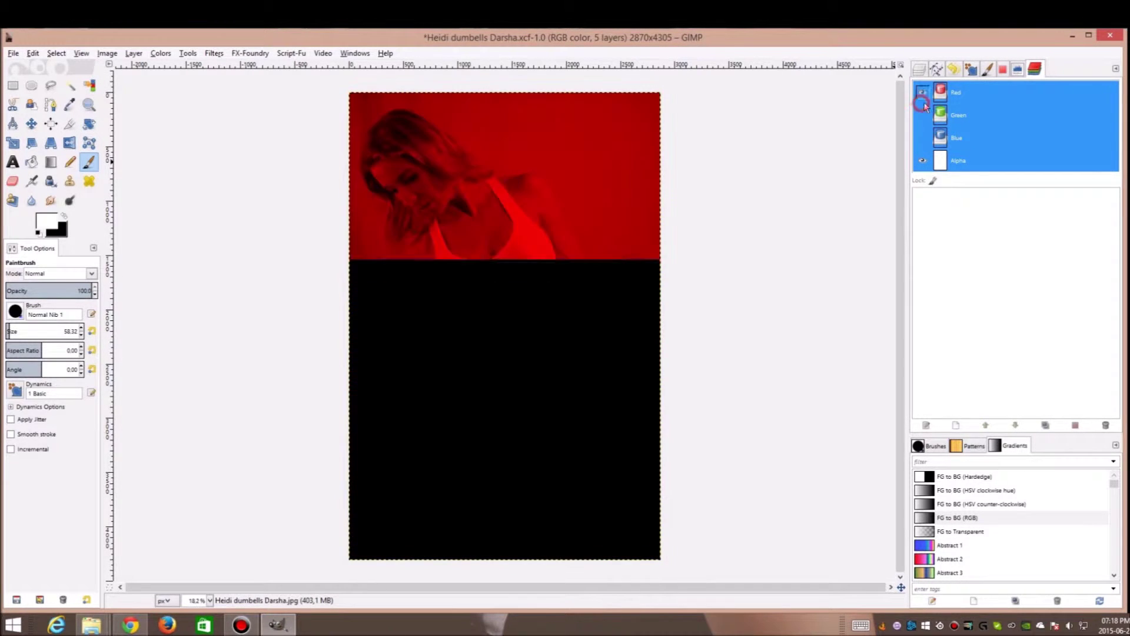
left_click(922, 93)
left_click(922, 159)
left_click(923, 160)
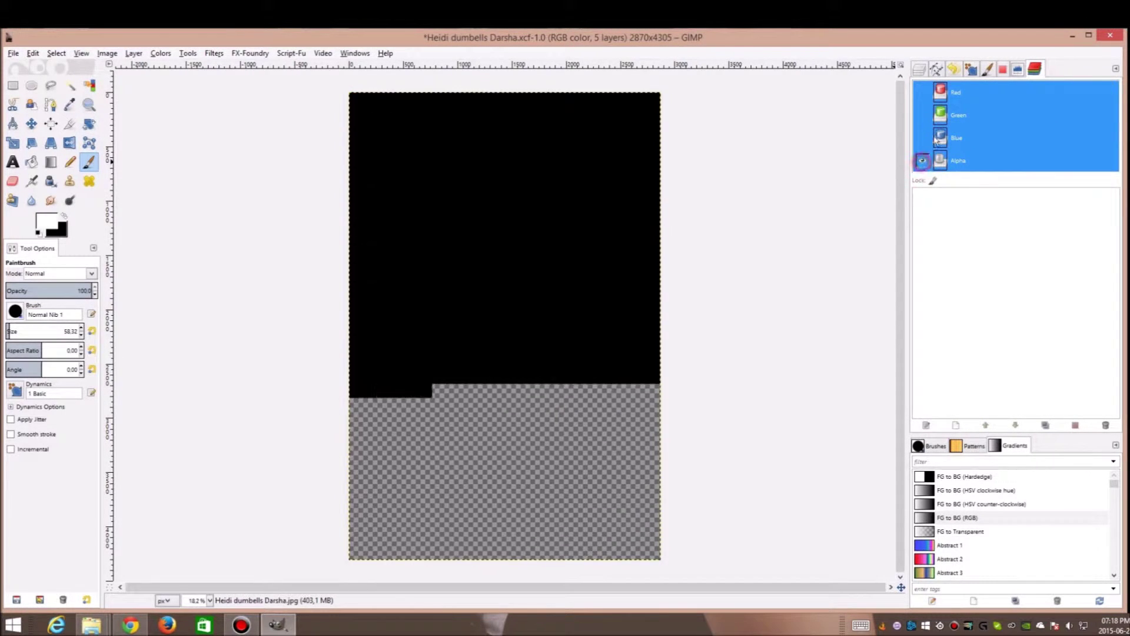
left_click(923, 138)
left_click(923, 115)
left_click(922, 114)
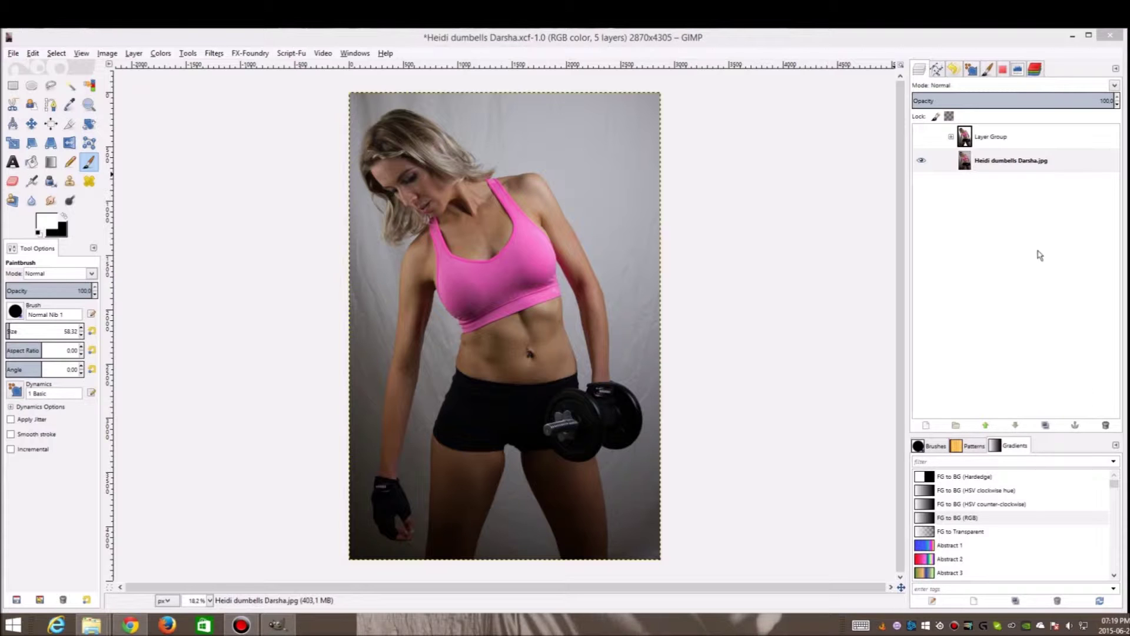
- Duplicate the photo layer and move the copy into a new layer group
right_click(966, 168)
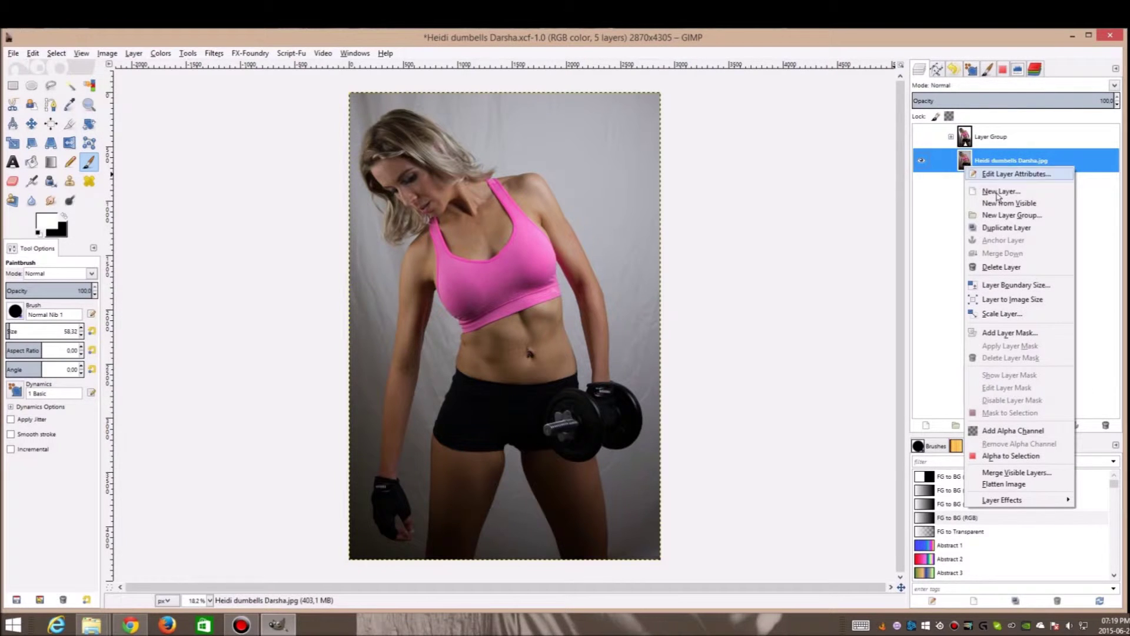
left_click(1016, 231)
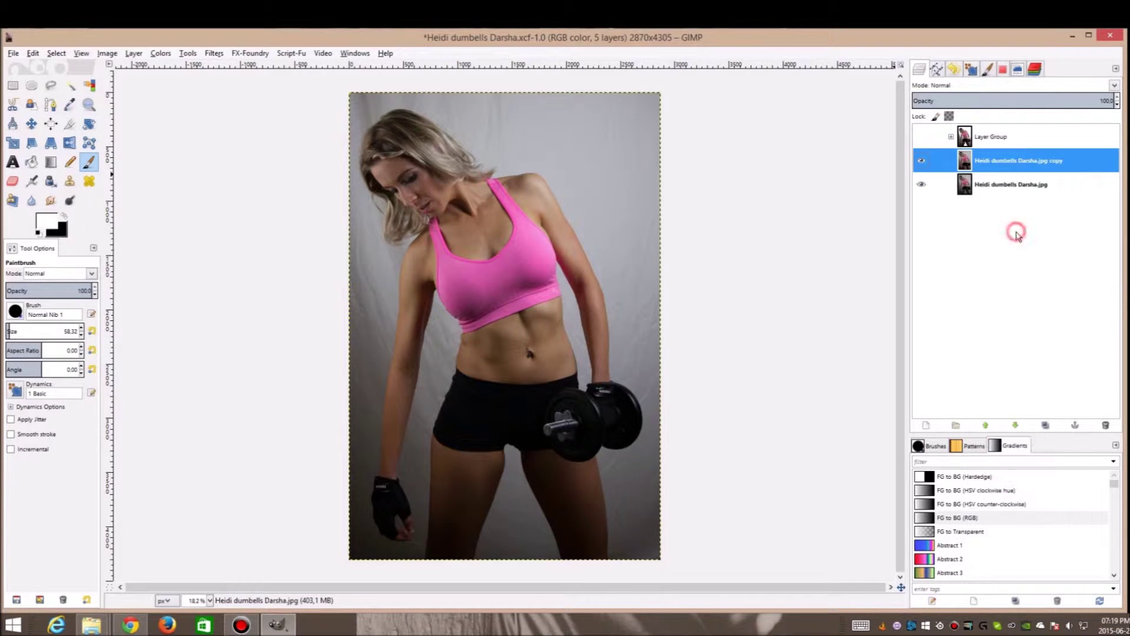
left_click(957, 425)
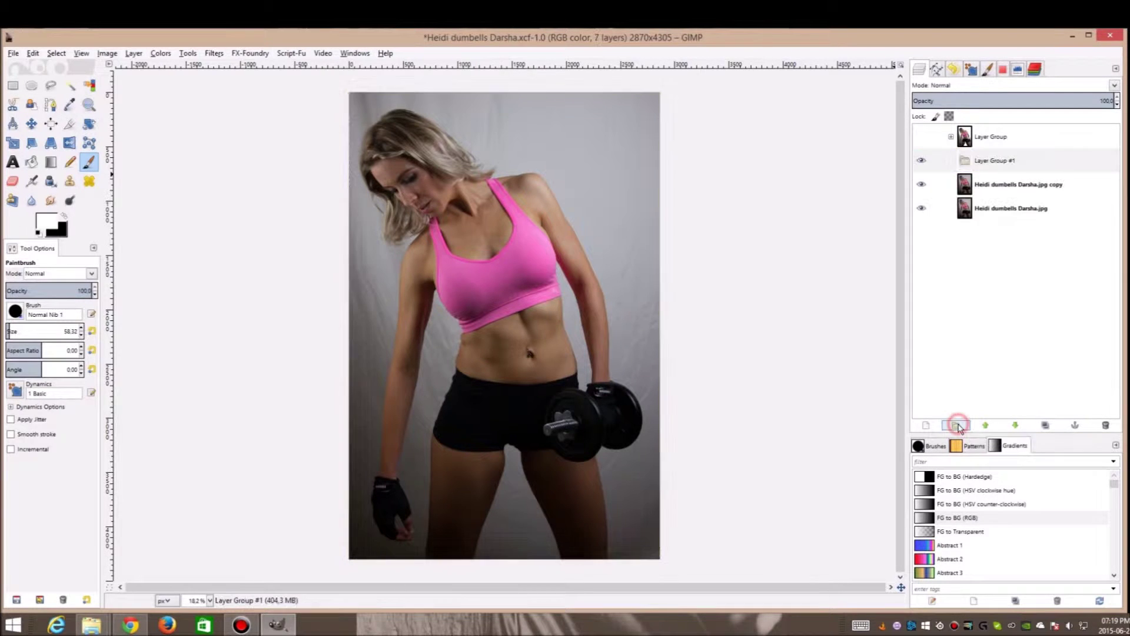
left_click_drag(975, 187, 1004, 163)
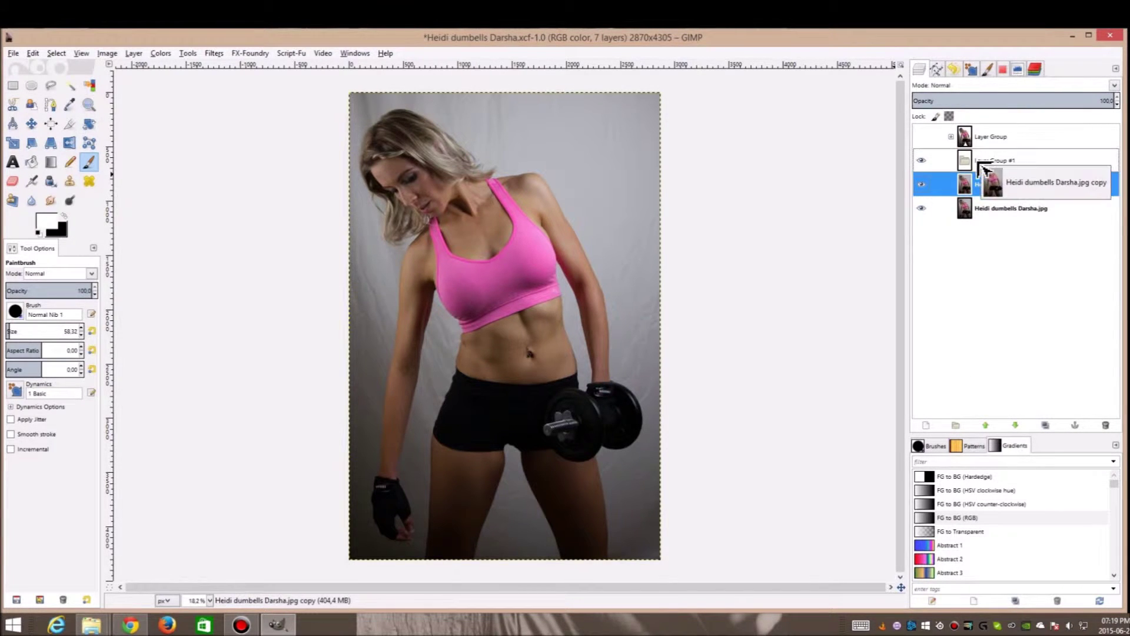
- Rename the new layer group to 'Background change'
double_click(995, 160)
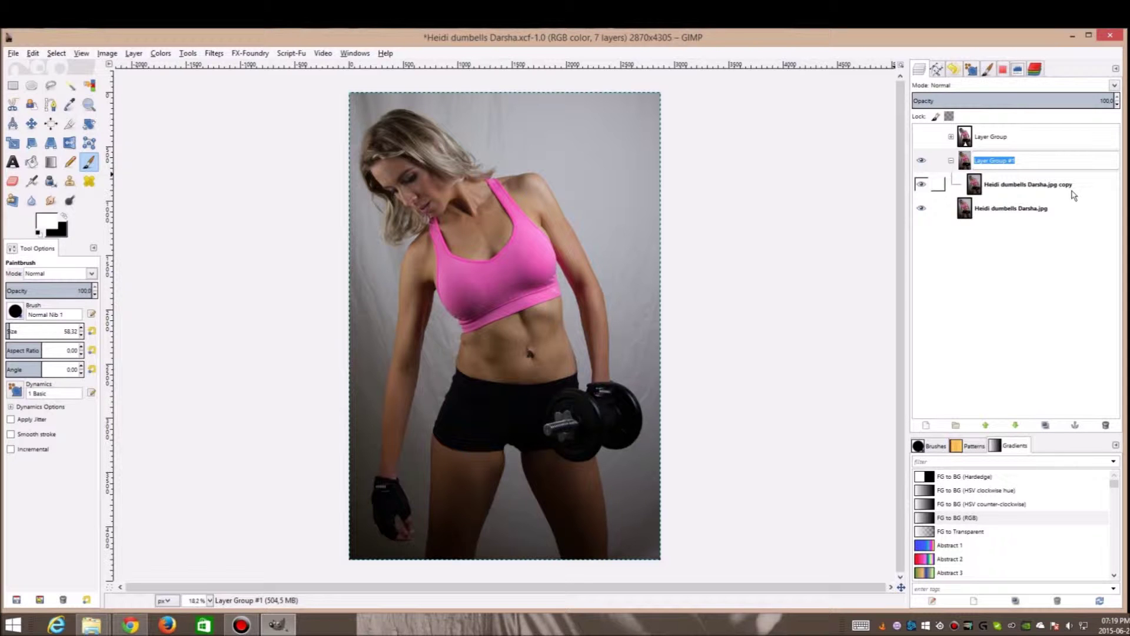
type("Background change")
key("Return")
- Duplicate the photo copy inside the Background change group
left_click(1071, 193)
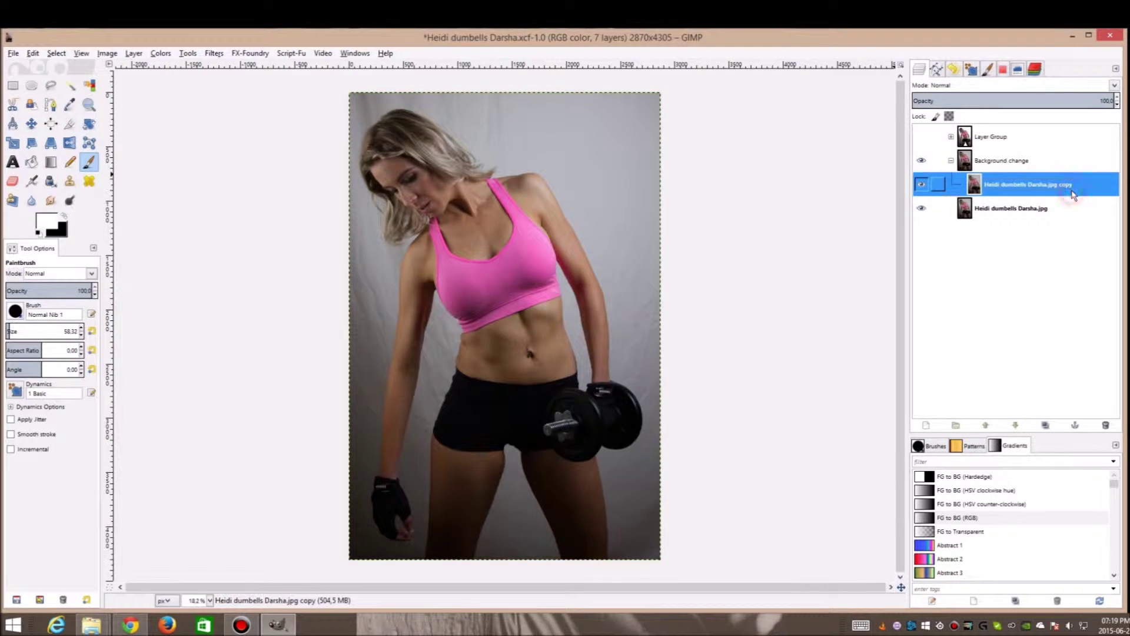
right_click(998, 201)
left_click(993, 189)
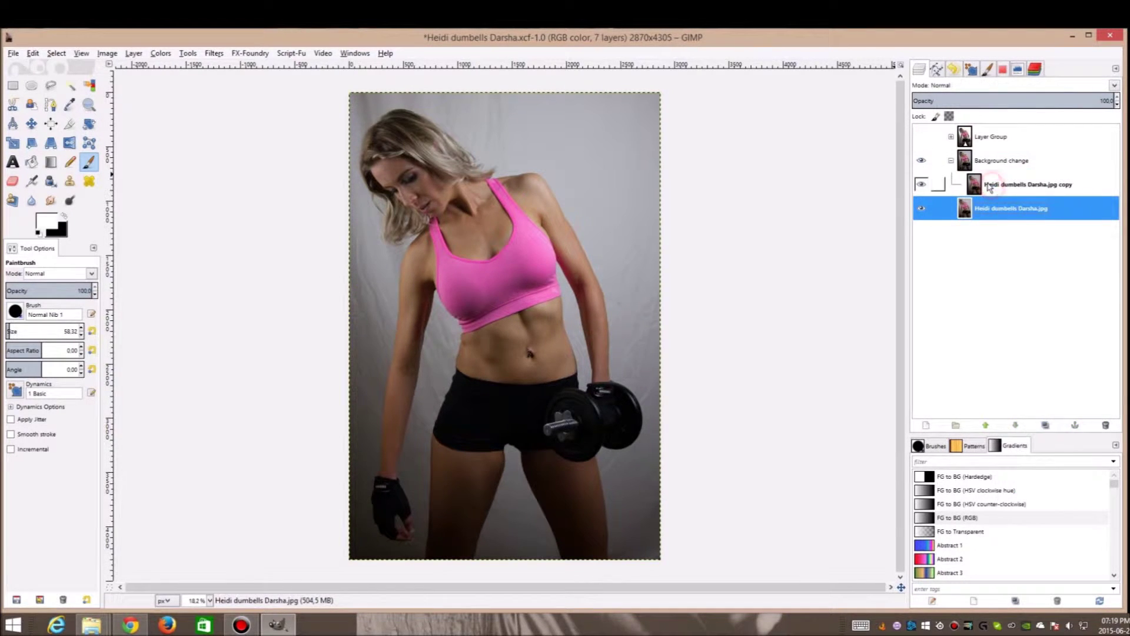
right_click(991, 185)
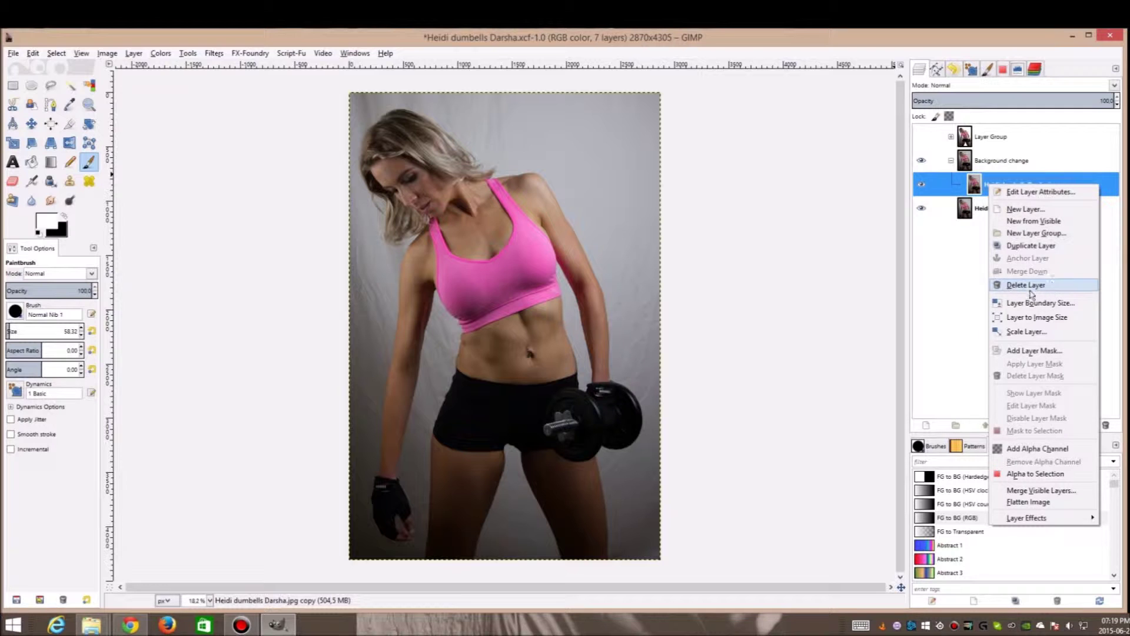
left_click(1031, 245)
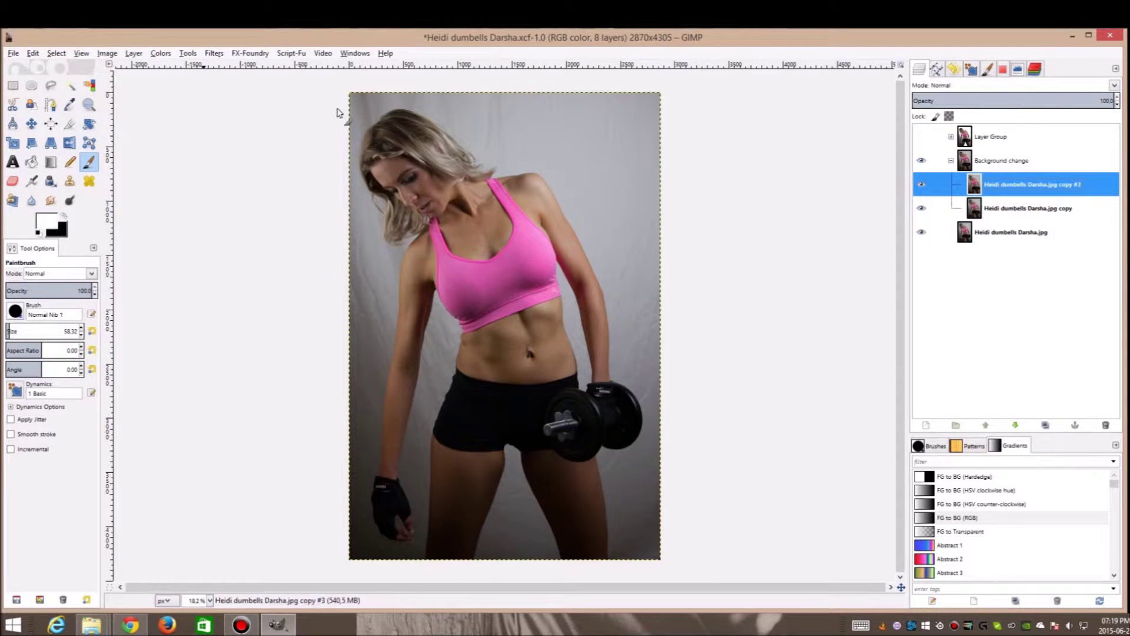
- Start a Curves adjustment on the top copy with raised highlights and lowered shadows
left_click(159, 57)
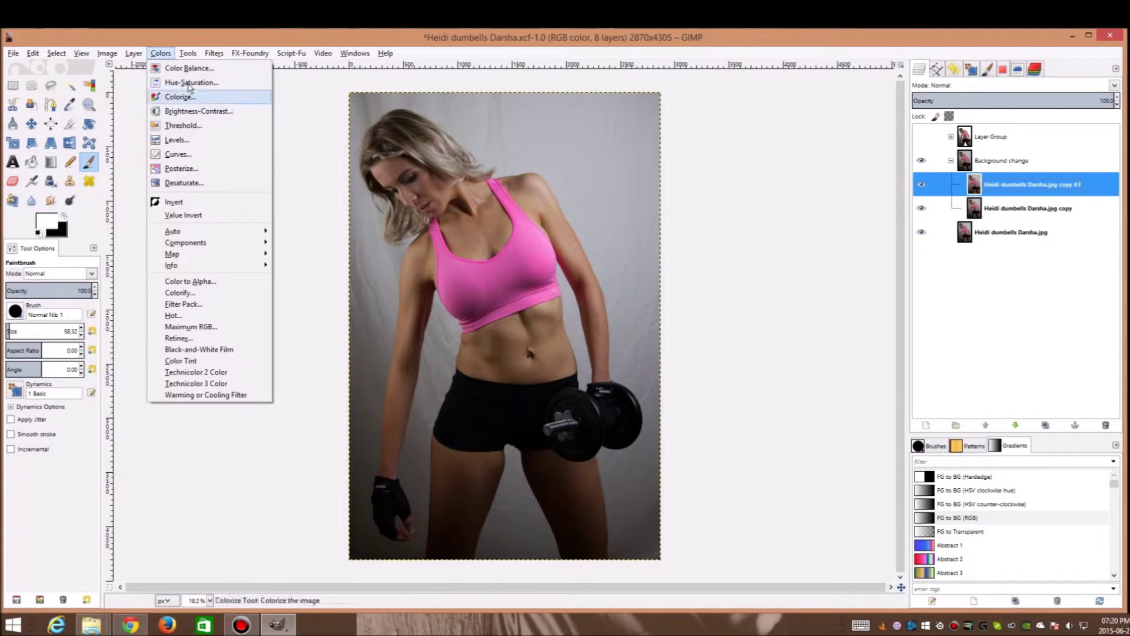
left_click(177, 153)
left_click_drag(872, 285, 854, 275)
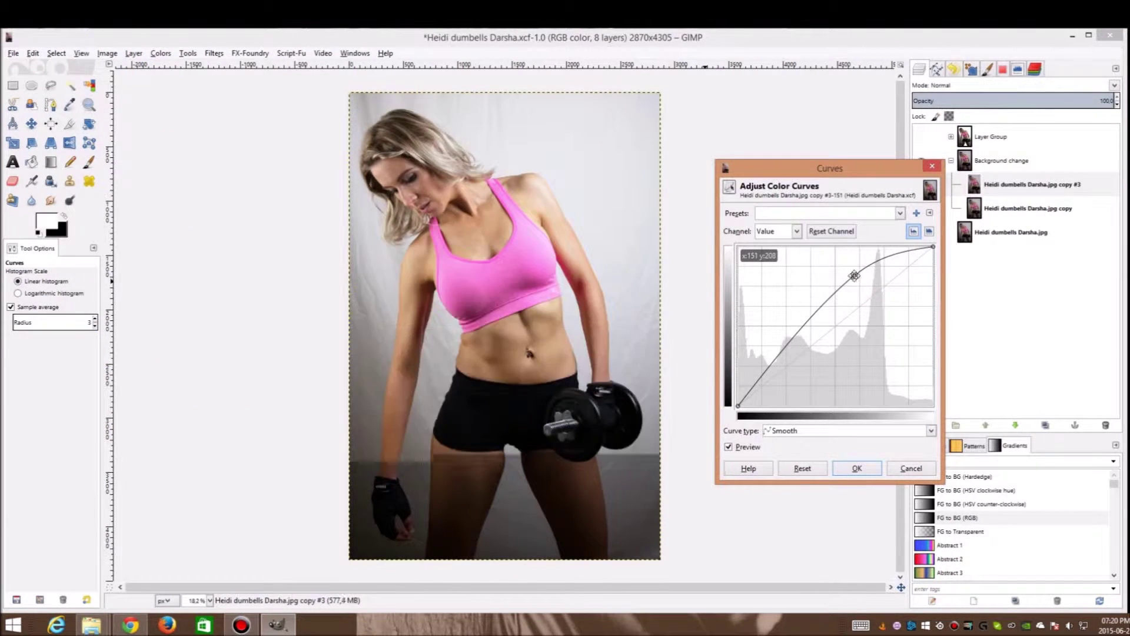
left_click_drag(814, 316, 809, 395)
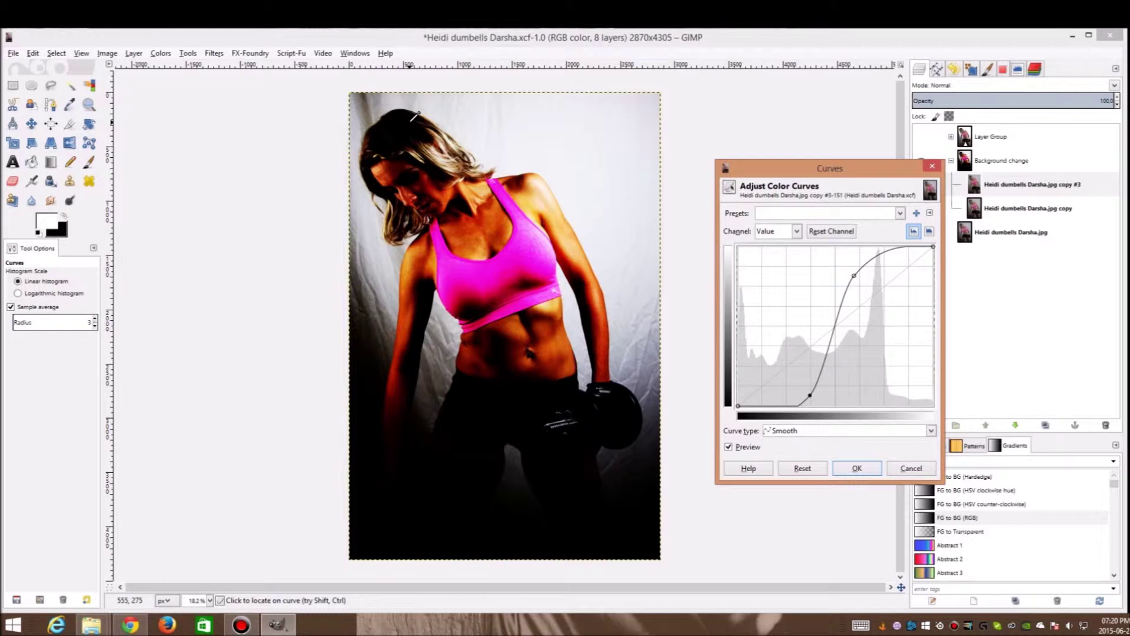
scroll(383, 94, "up", 3)
scroll(321, 216, "up", 1)
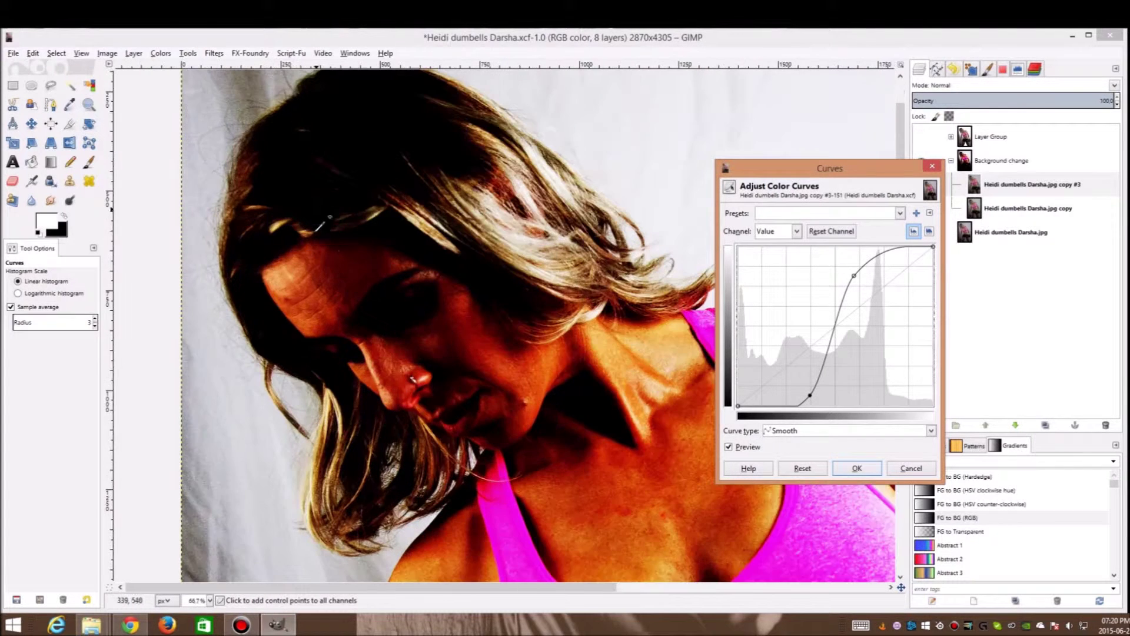
scroll(505, 228, "down", 1)
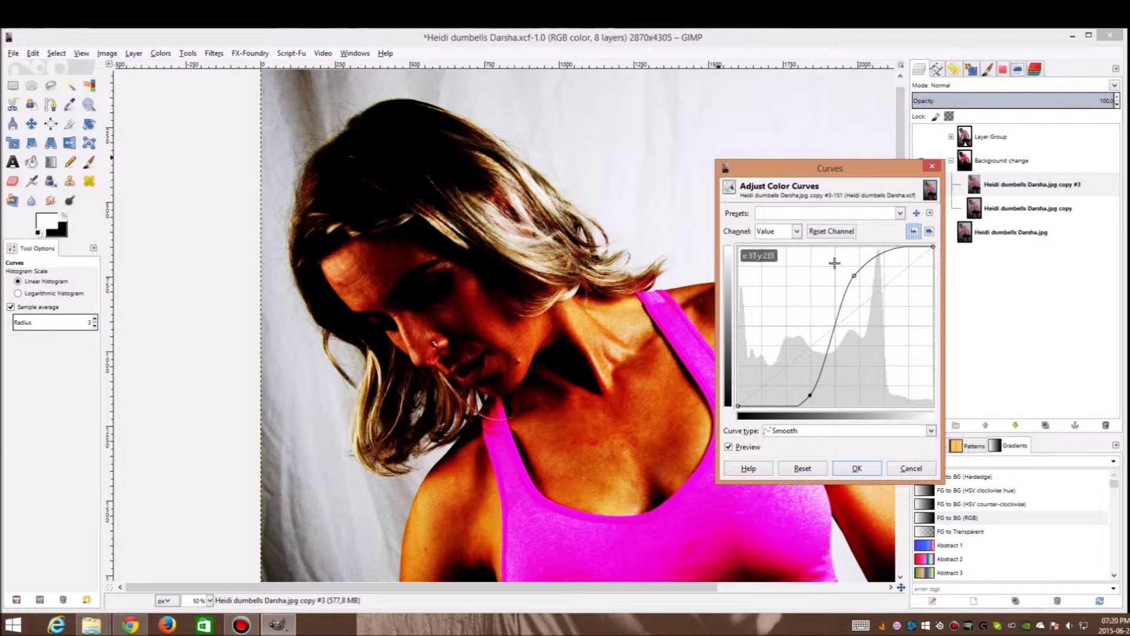
- Steepen the highlights, crush the shadows to black, apply the smooth curve, and hide the copy
left_click_drag(854, 276, 876, 246)
left_click_drag(805, 400, 815, 434)
left_click(848, 430)
left_click(848, 430)
left_click(855, 467)
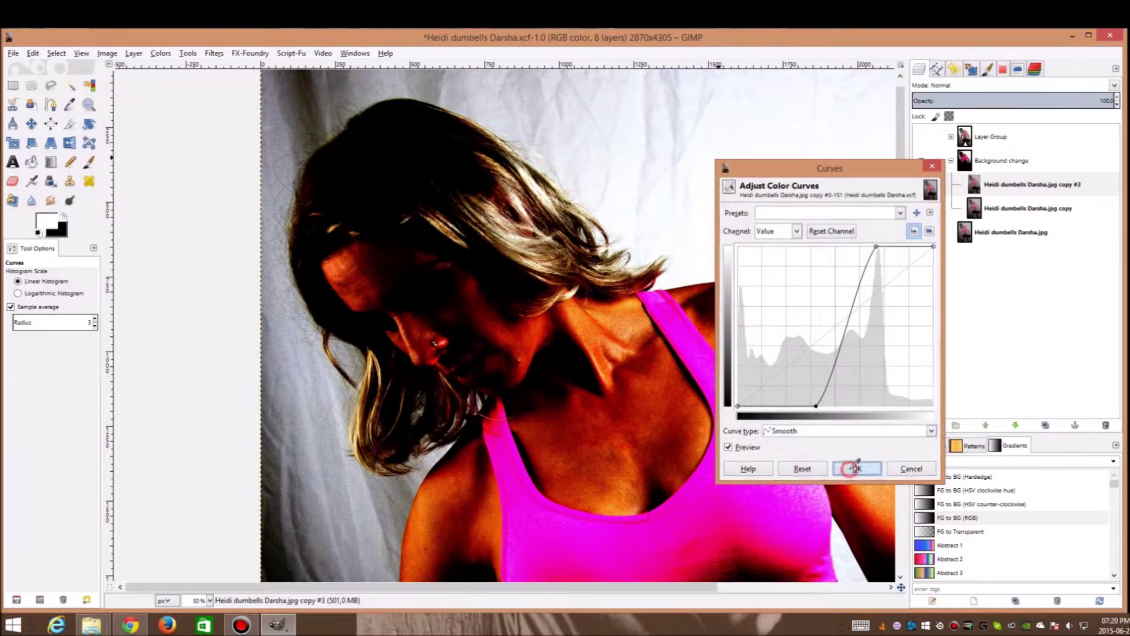
left_click(919, 184)
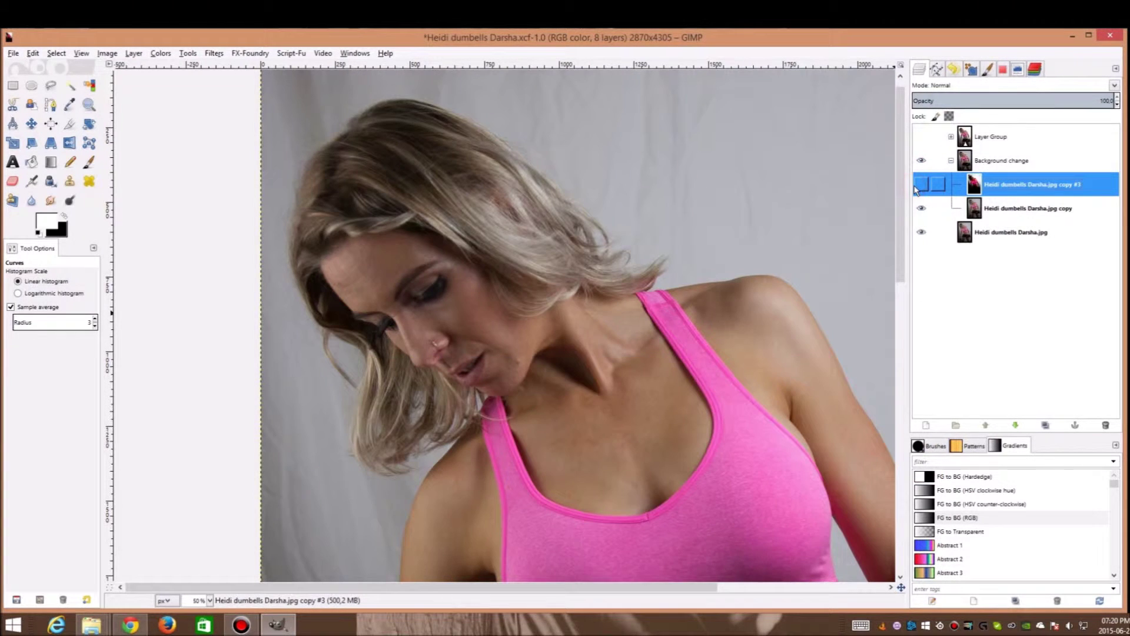
- Show the adjusted copy again and invert its colours into a negative
left_click(921, 184)
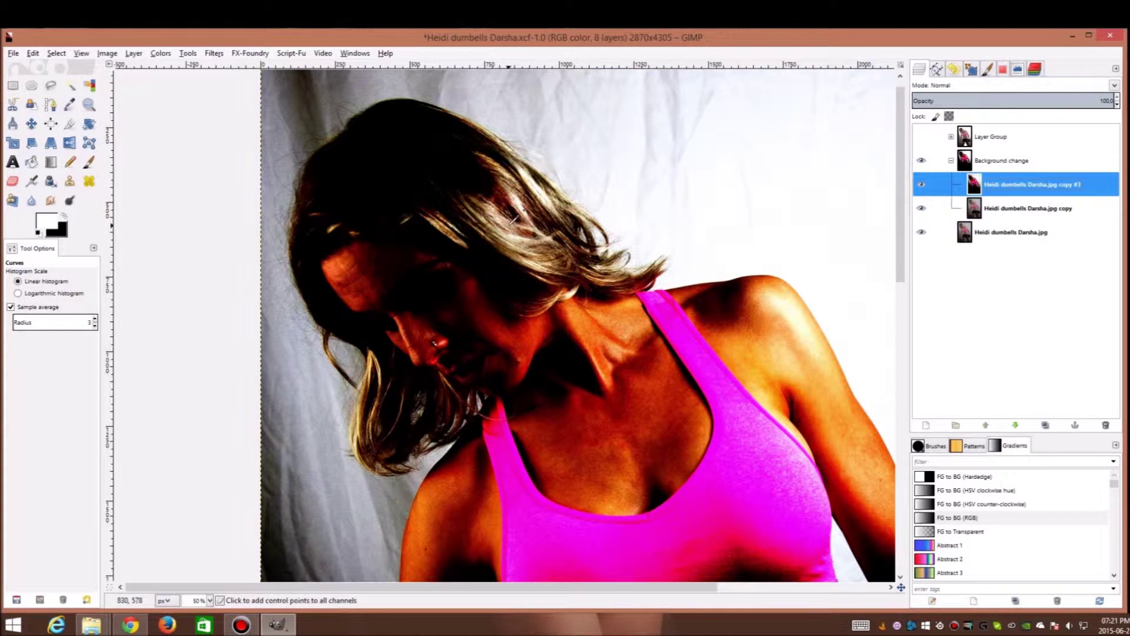
left_click(112, 54)
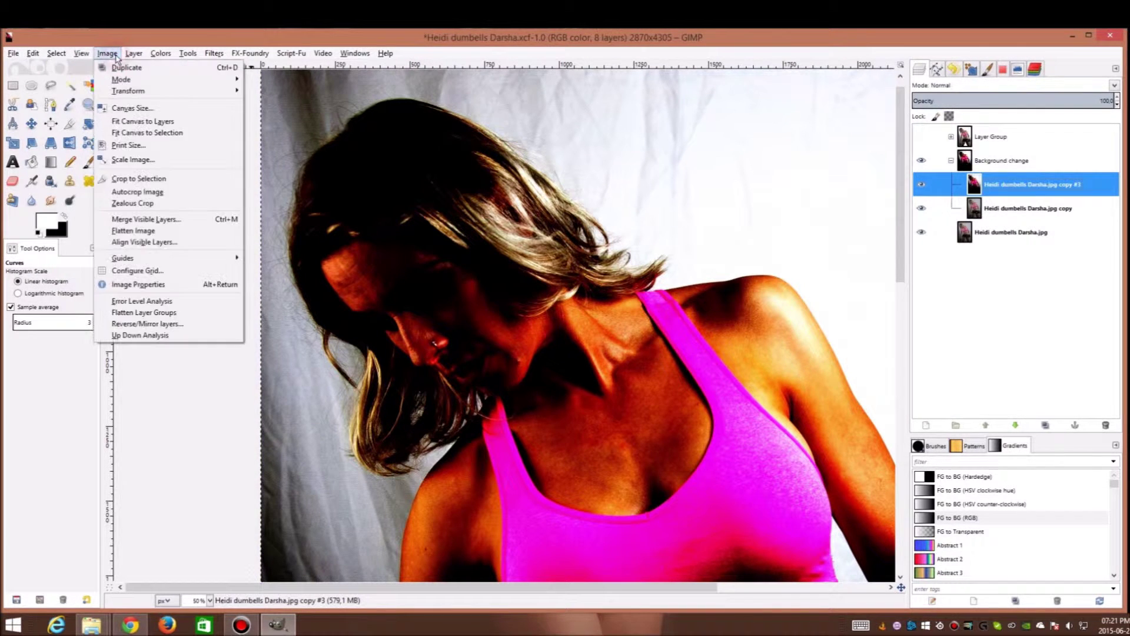
mouse_move(231, 54)
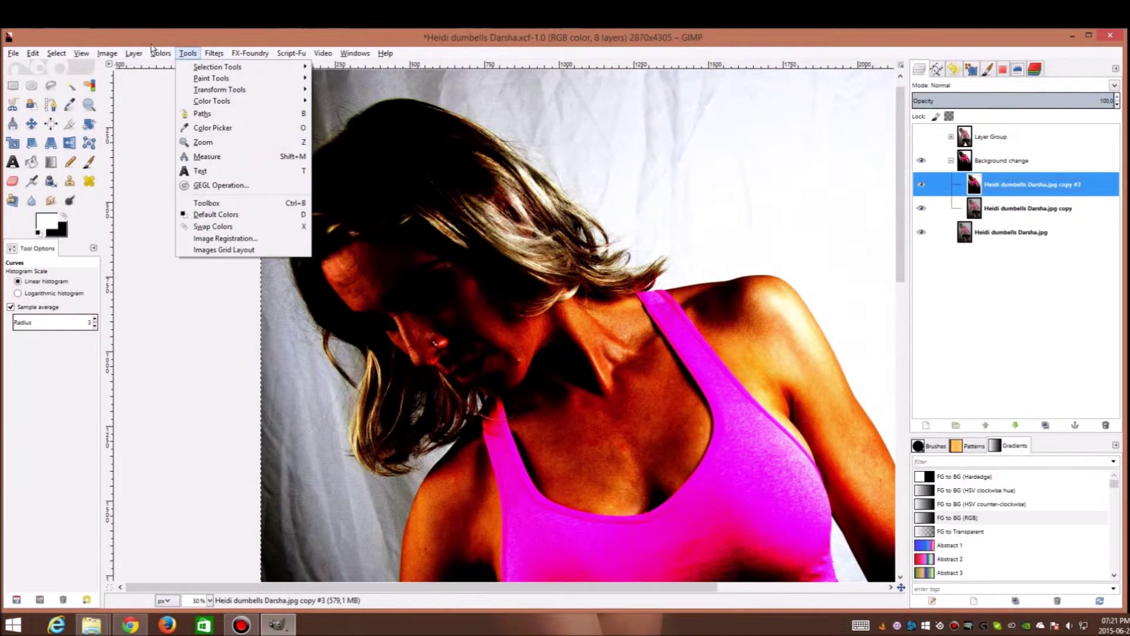
mouse_move(160, 54)
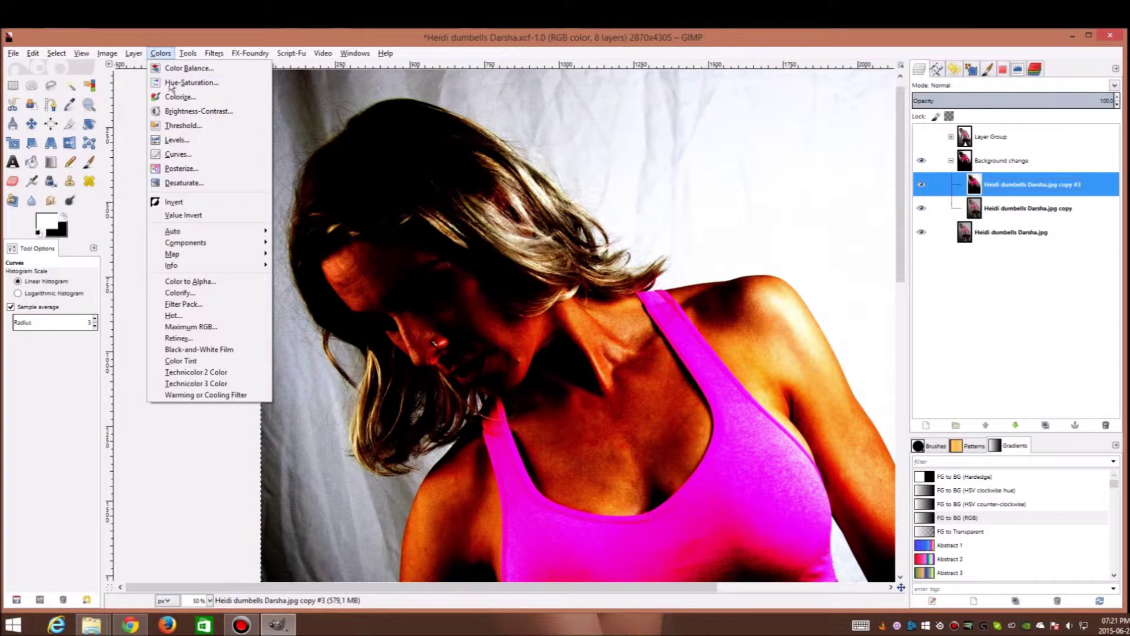
left_click(211, 203)
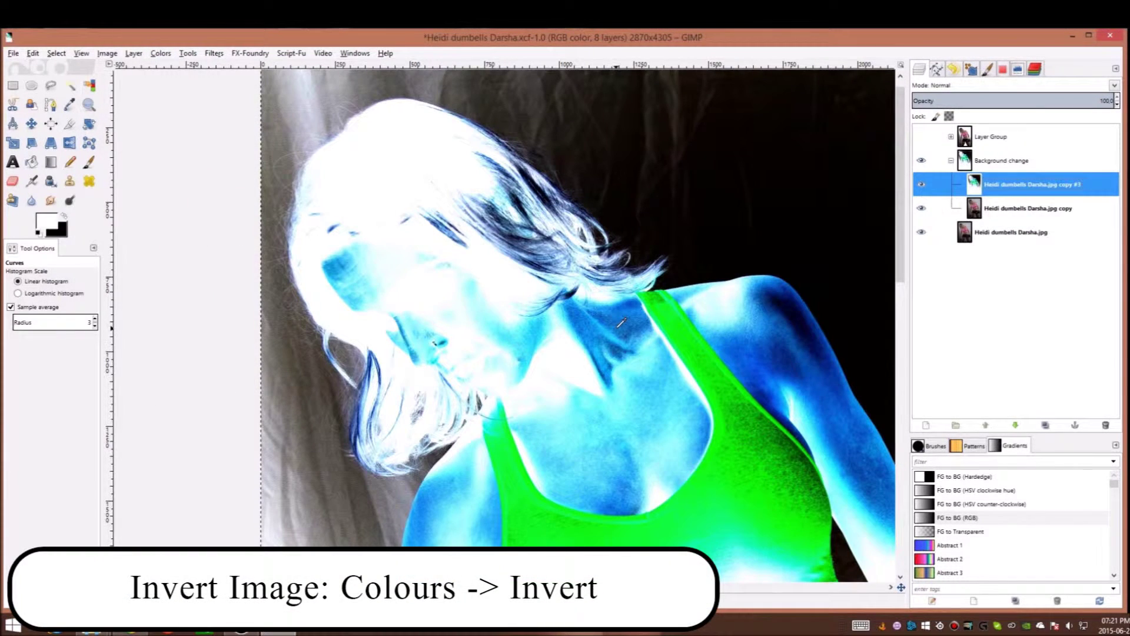
scroll(363, 154, "up", 1)
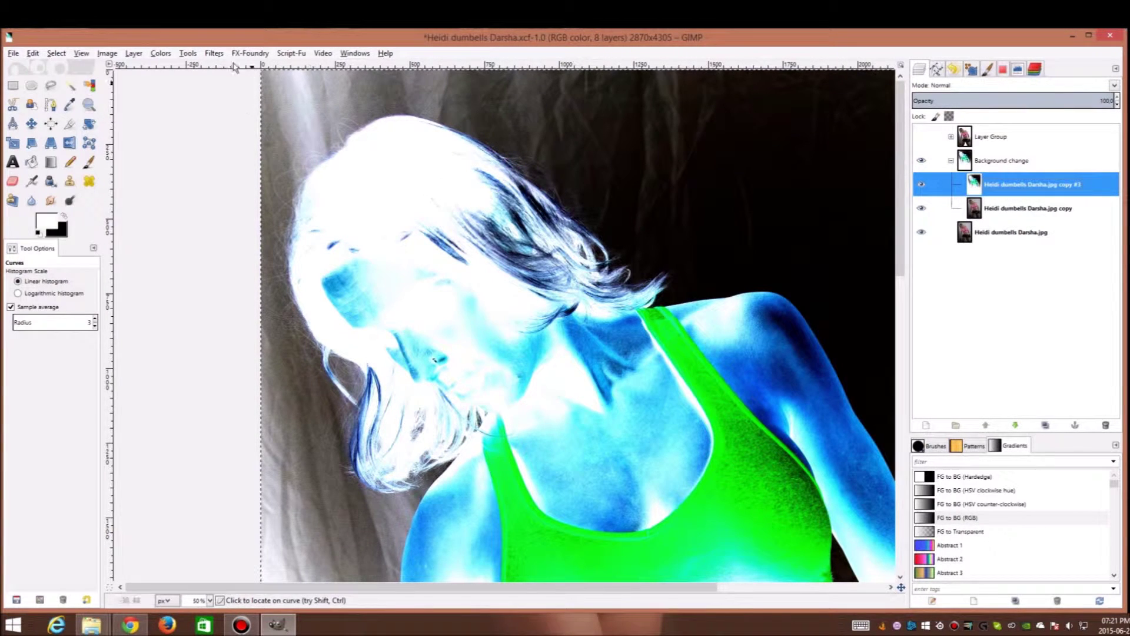
- Desaturate the negative using the Lightness shade after comparing Luminosity and Average
left_click(160, 53)
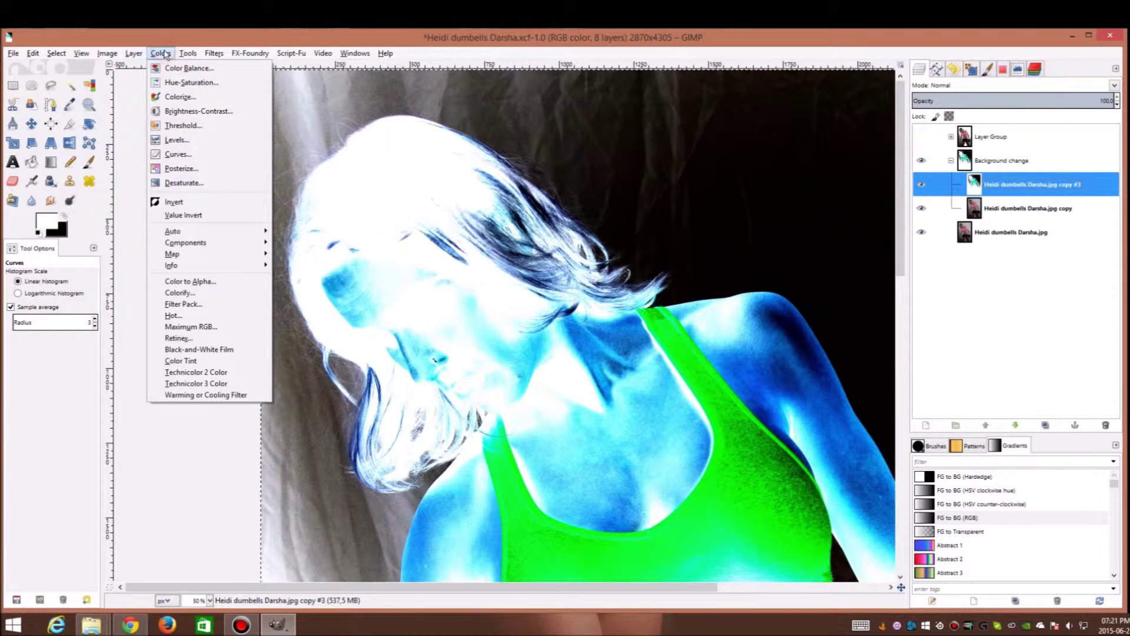
left_click(187, 183)
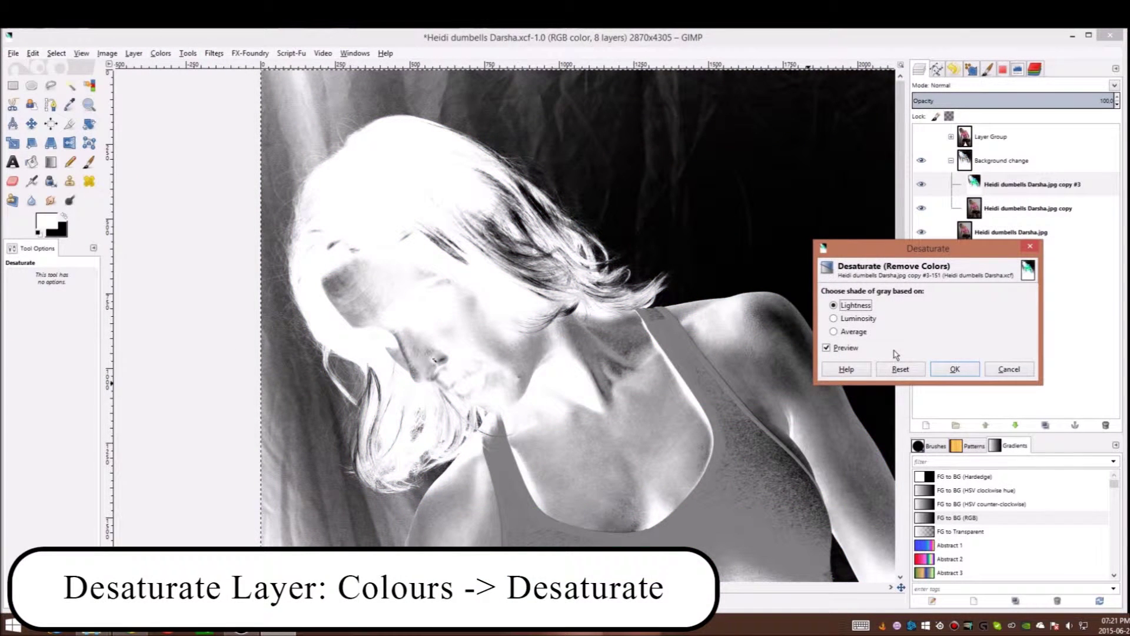
left_click(851, 331)
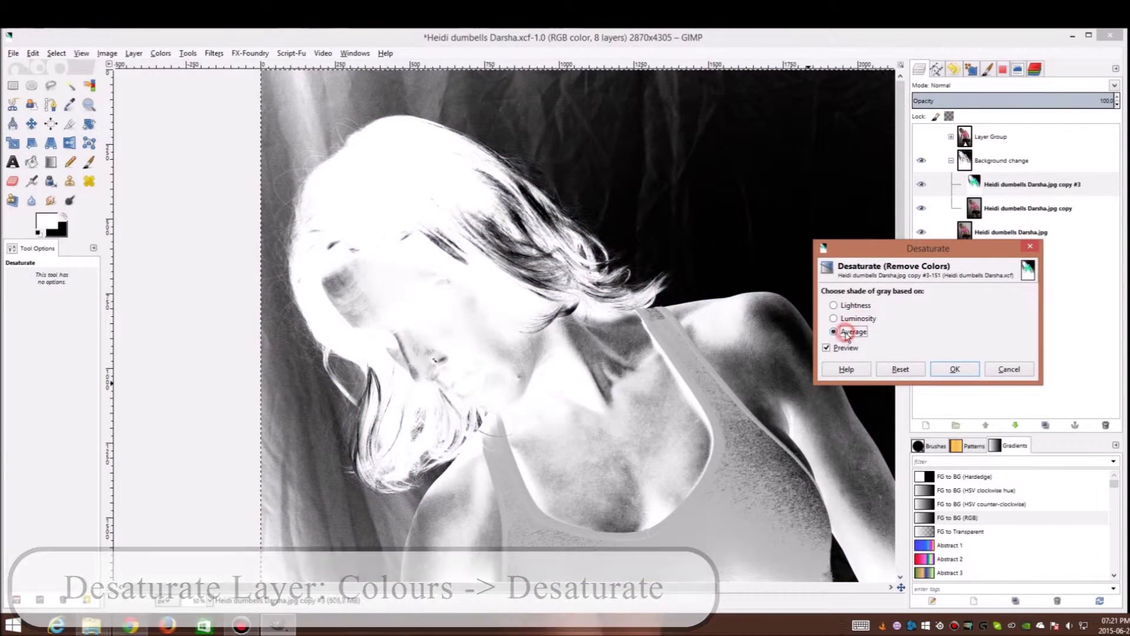
left_click(844, 317)
left_click(843, 306)
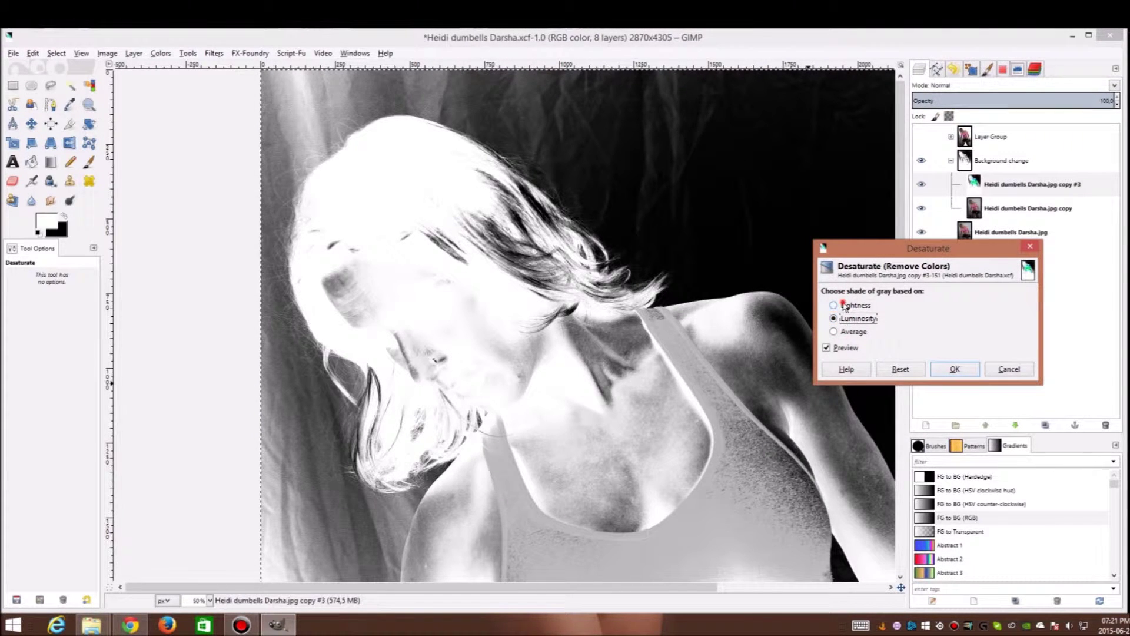
left_click(845, 306)
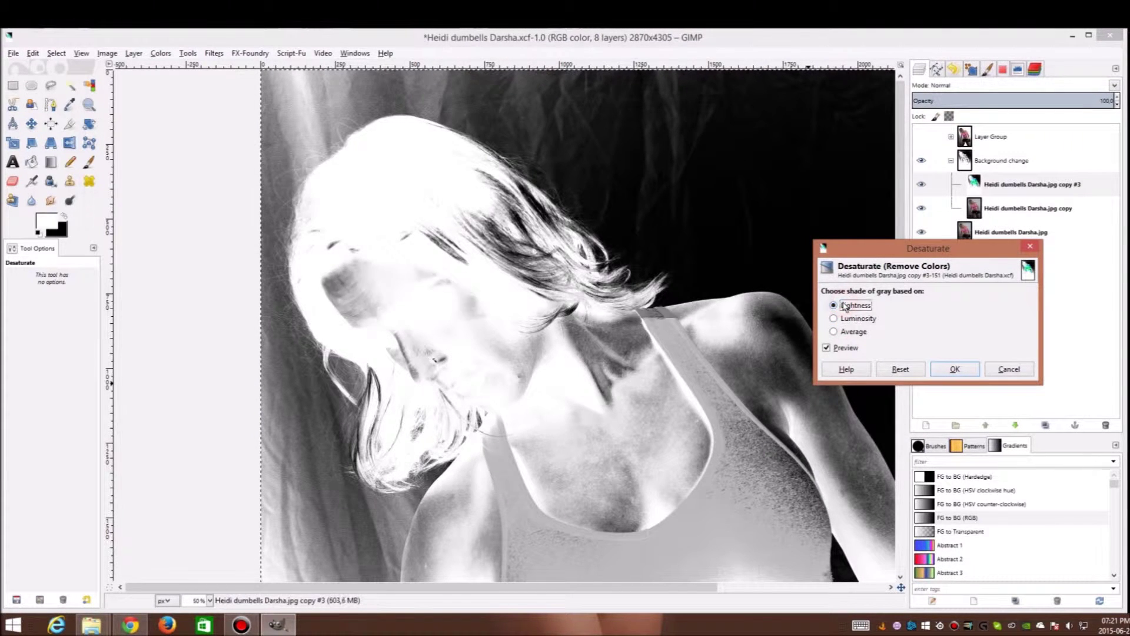
left_click(858, 335)
left_click(848, 307)
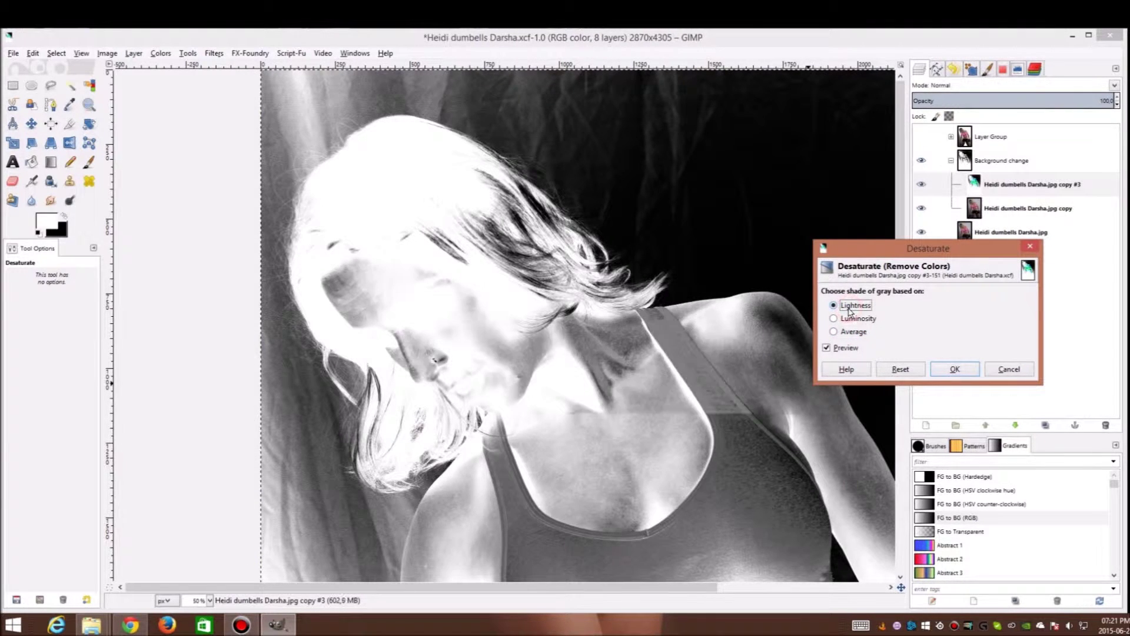
left_click(848, 333)
left_click(846, 305)
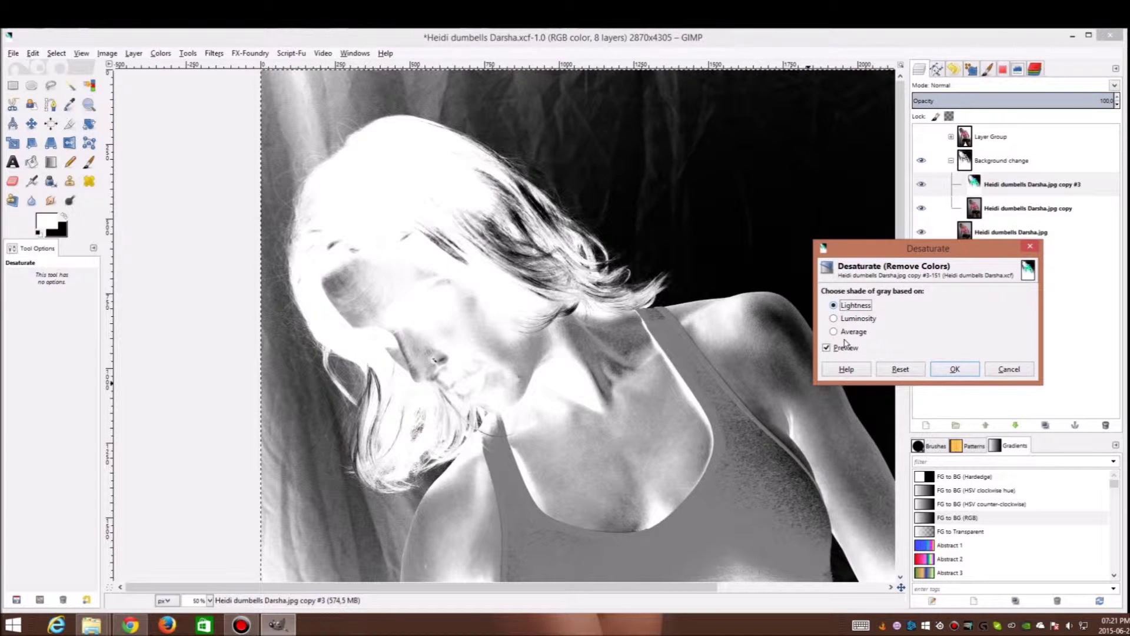
left_click(846, 304)
left_click(847, 333)
left_click(848, 306)
left_click(848, 332)
left_click(847, 306)
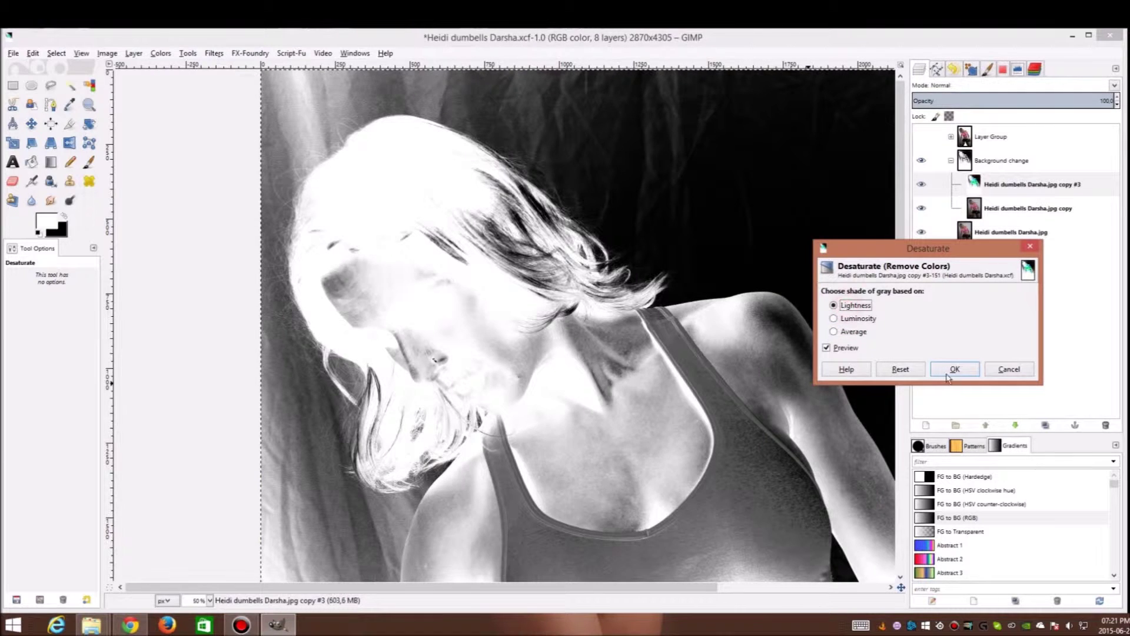
left_click(952, 370)
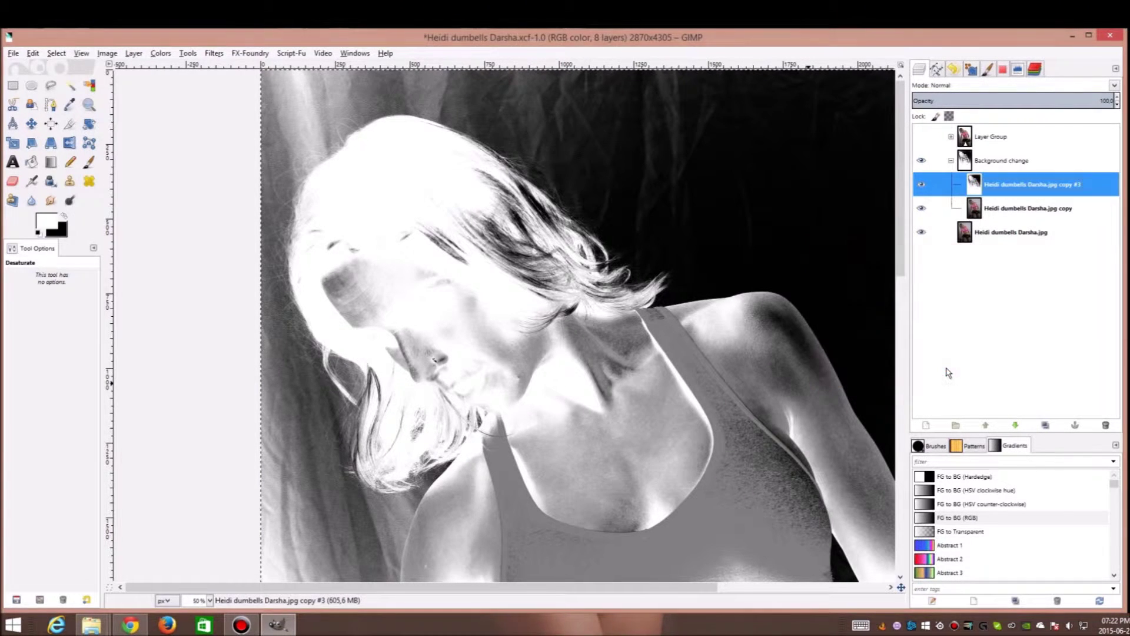
- Add a White (full opacity) layer mask to the plain photo copy layer
left_click(995, 213)
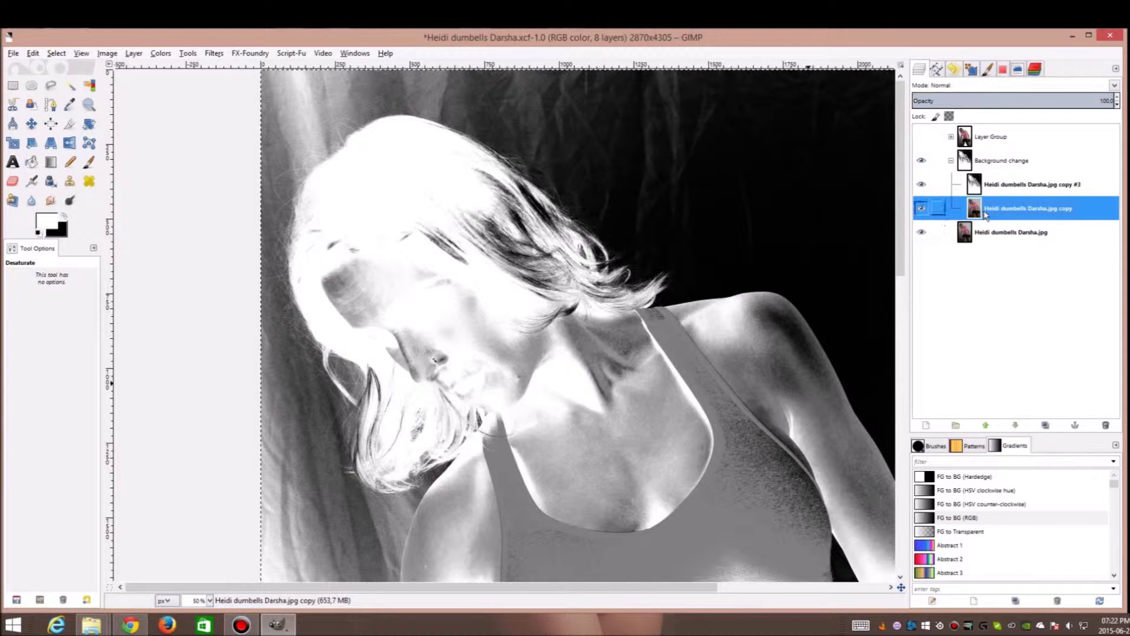
right_click(987, 213)
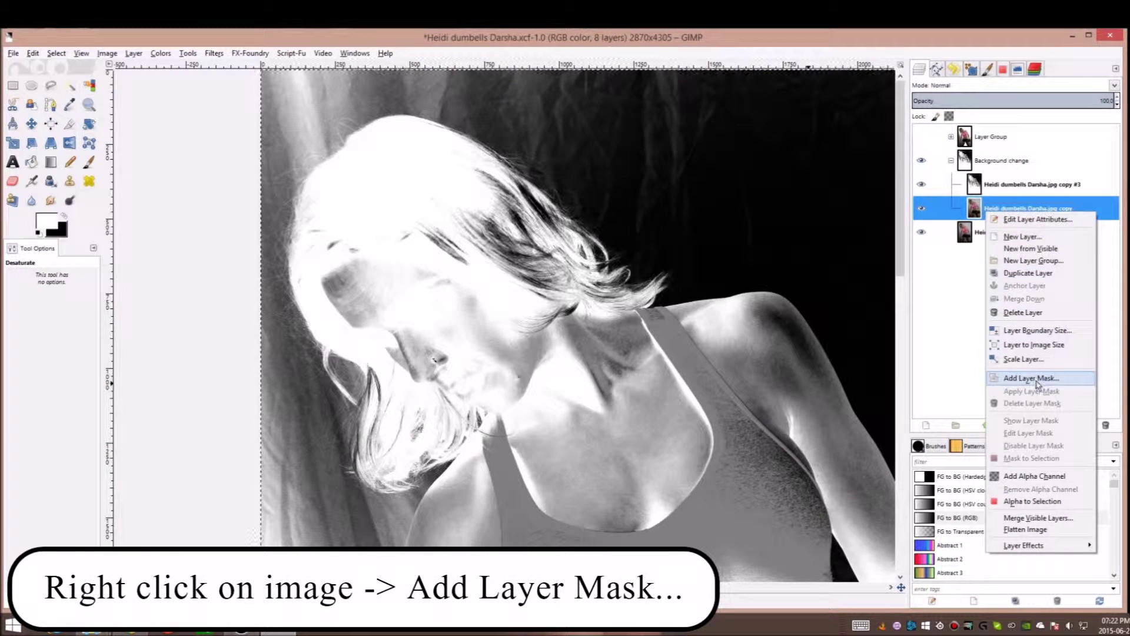
left_click(1036, 379)
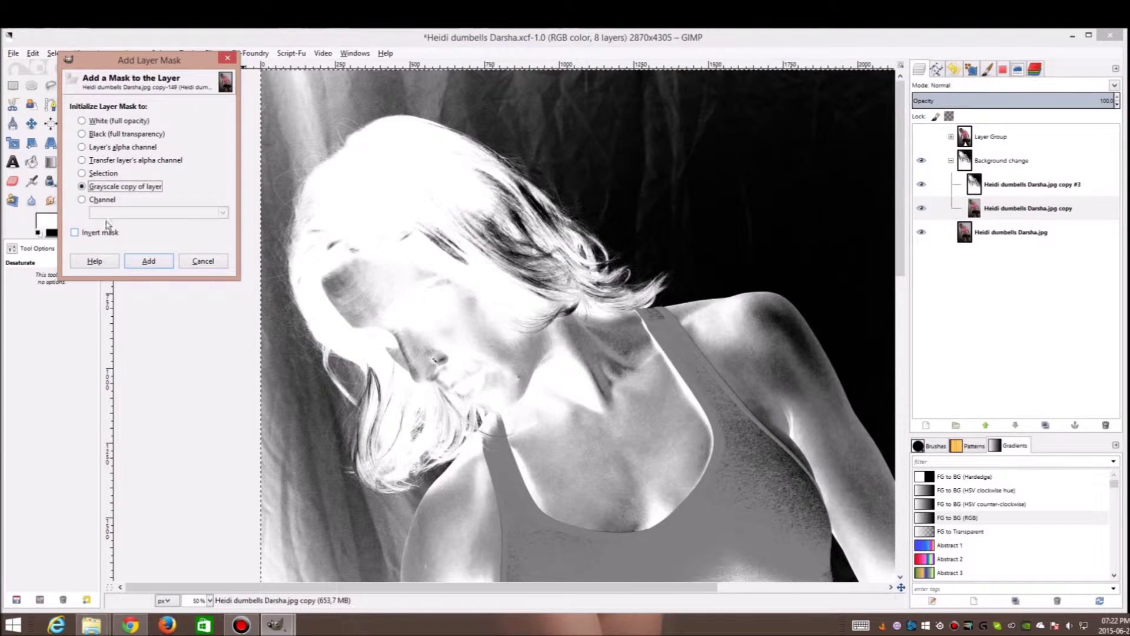
left_click(91, 120)
left_click(149, 260)
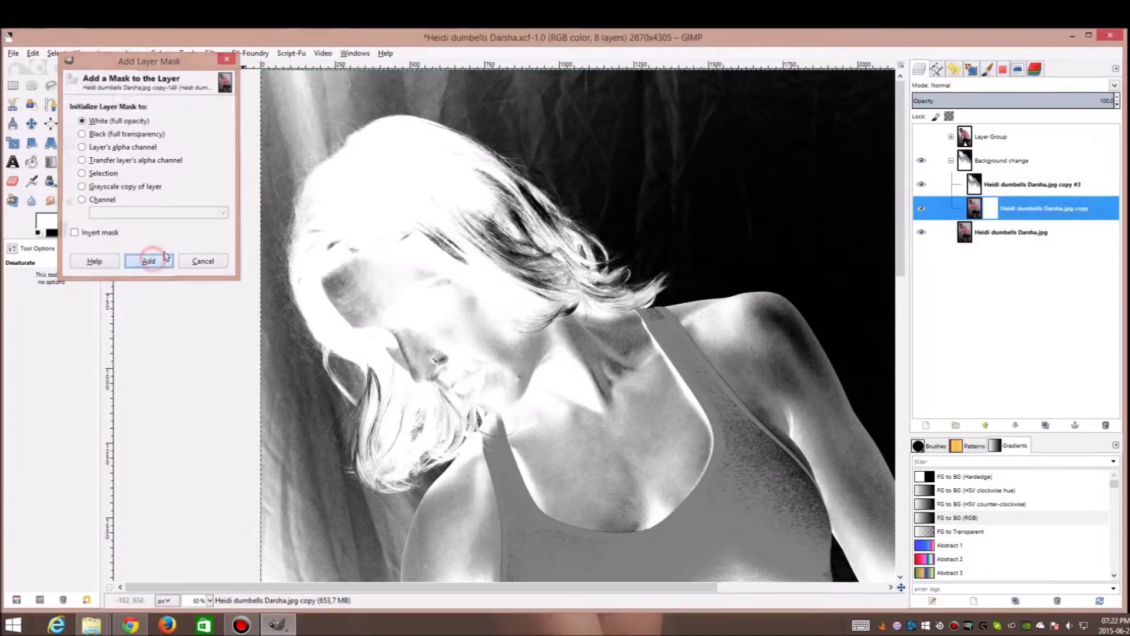
- Copy the grayscale negative layer and paste it into the photo copy's layer mask
left_click(975, 185)
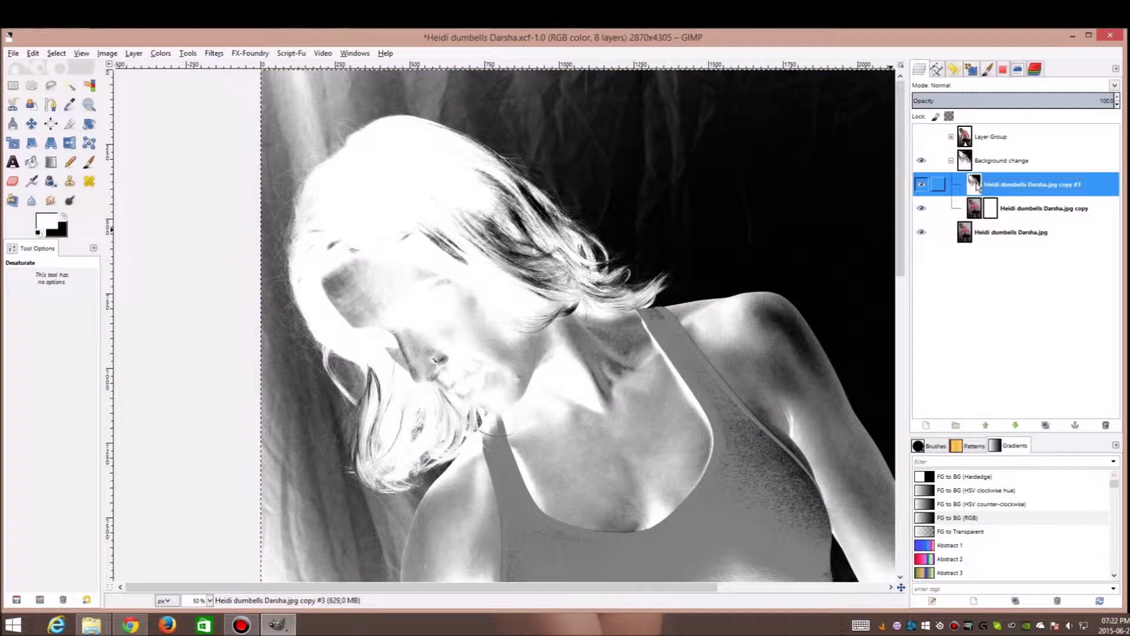
double_click(975, 184)
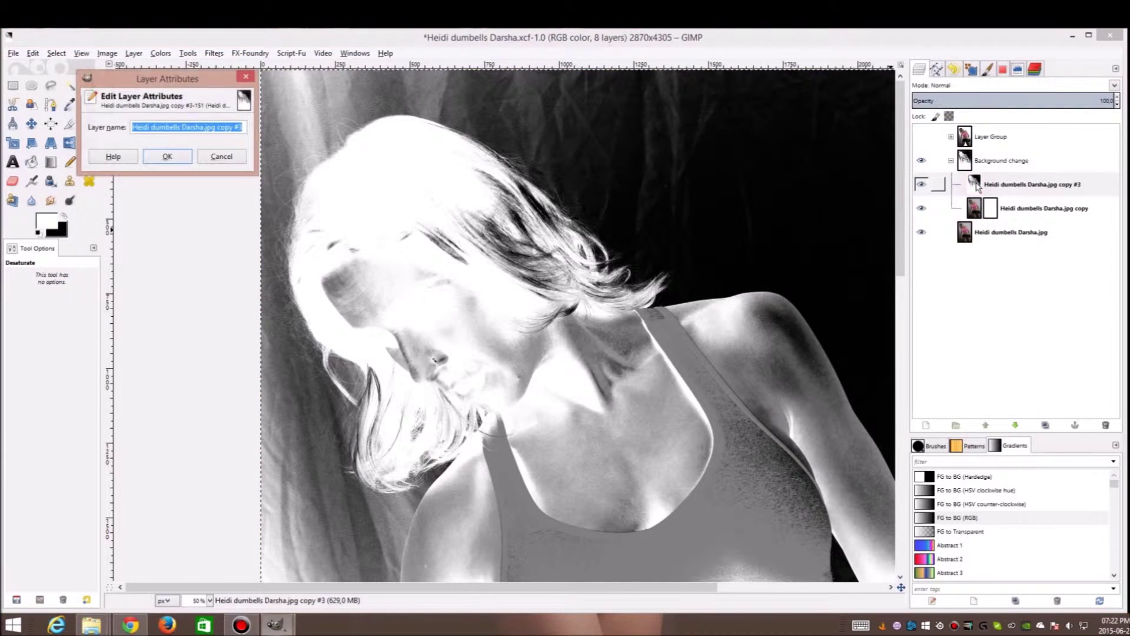
left_click(221, 158)
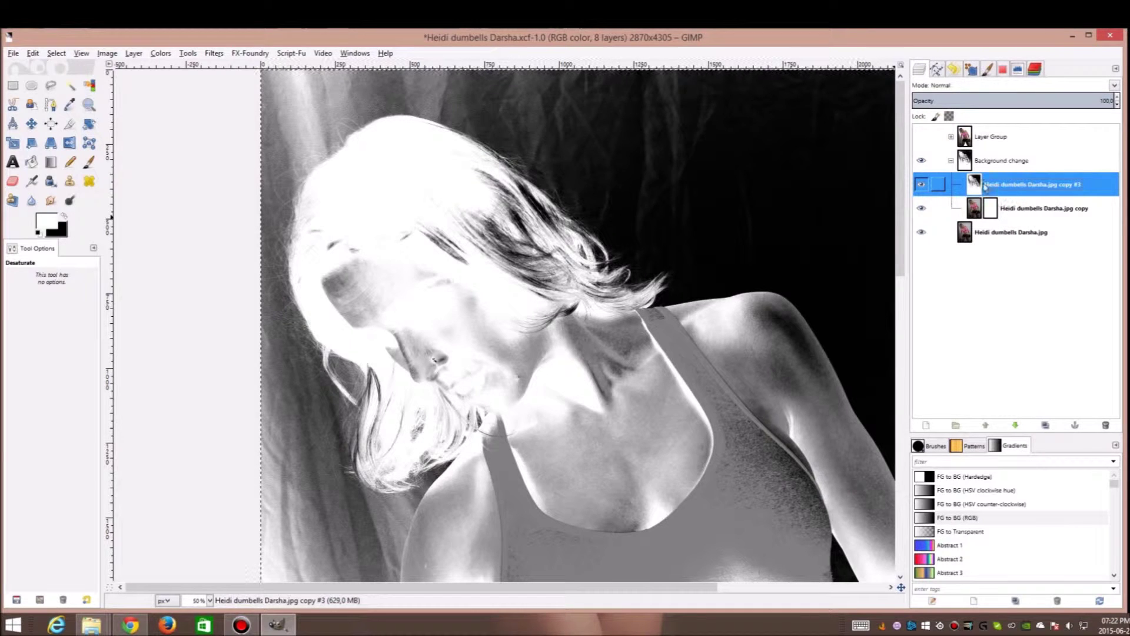
key("ctrl+c")
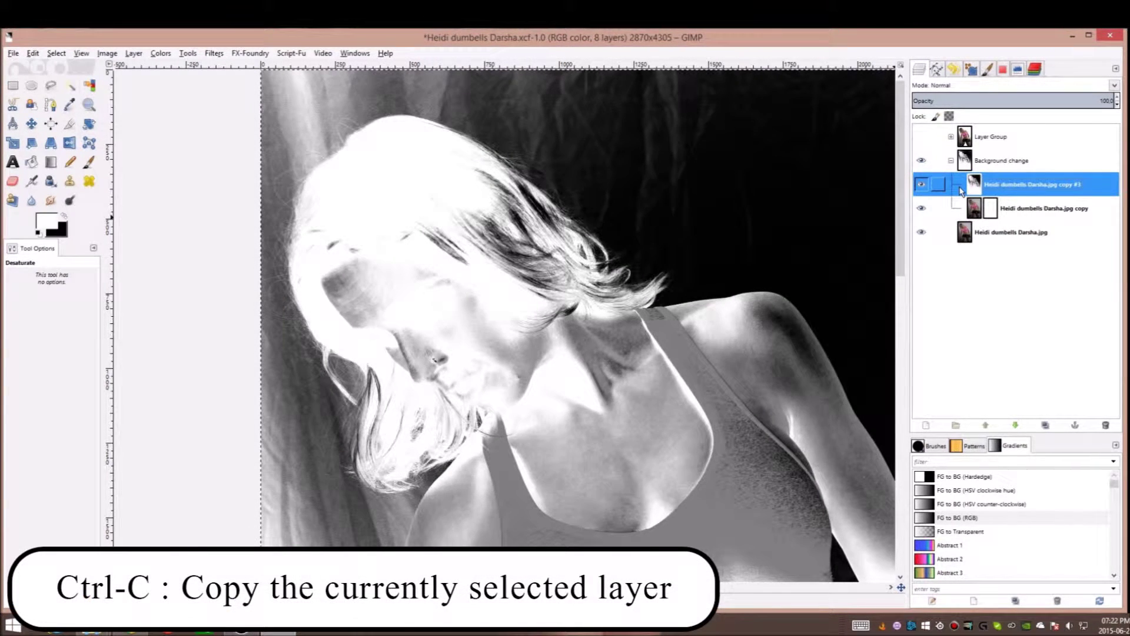
left_click(993, 211)
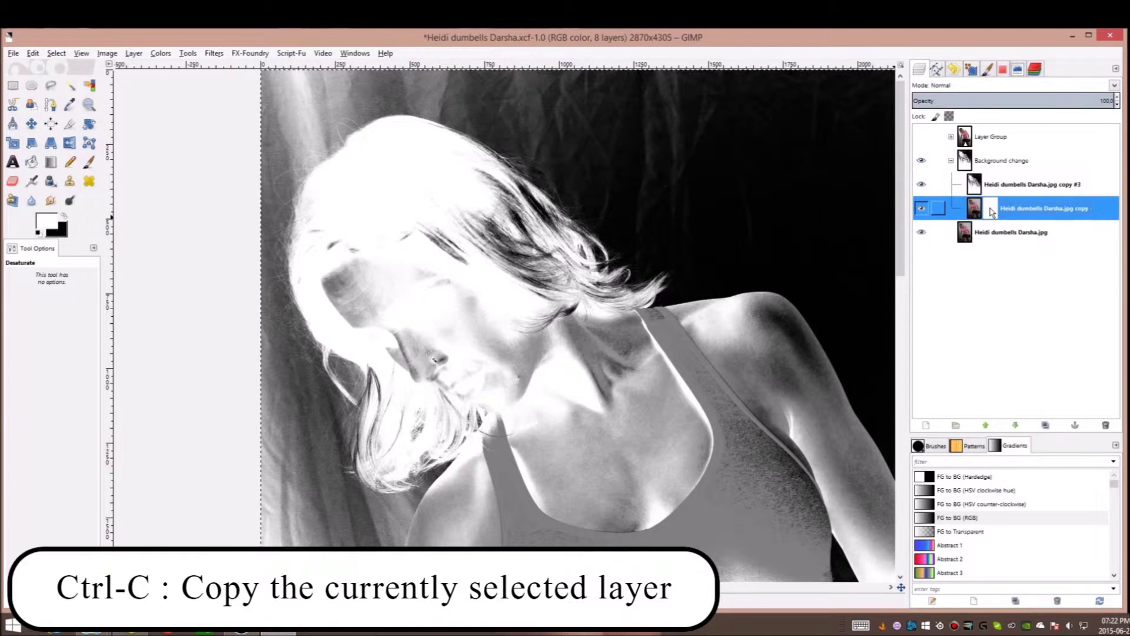
key("ctrl+v")
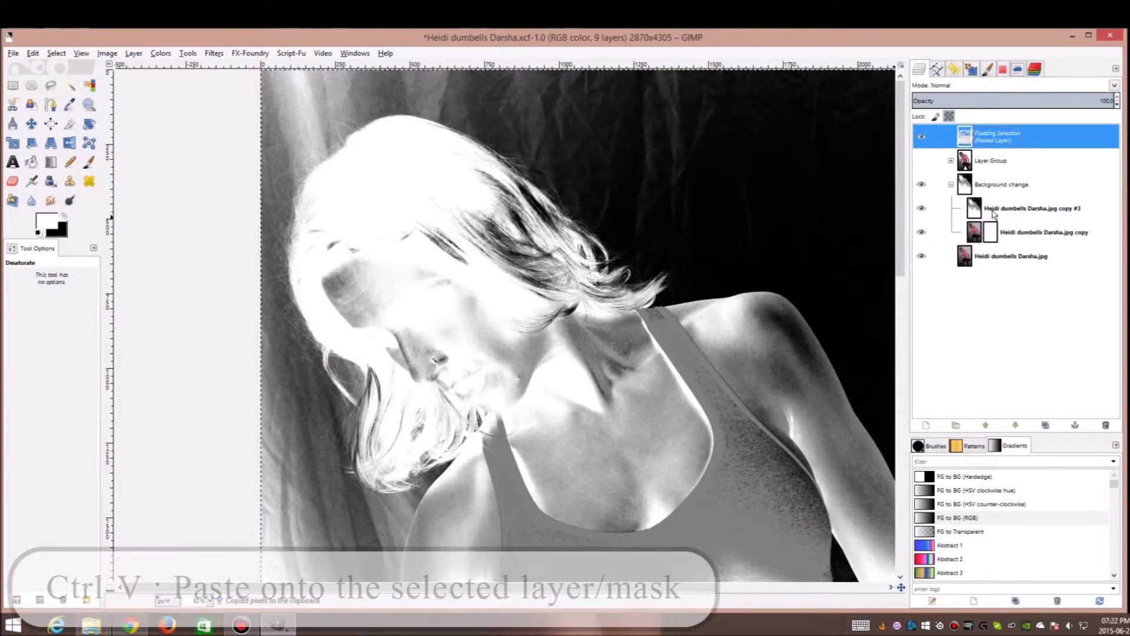
- Anchor the pasted floating selection into the mask
right_click(988, 137)
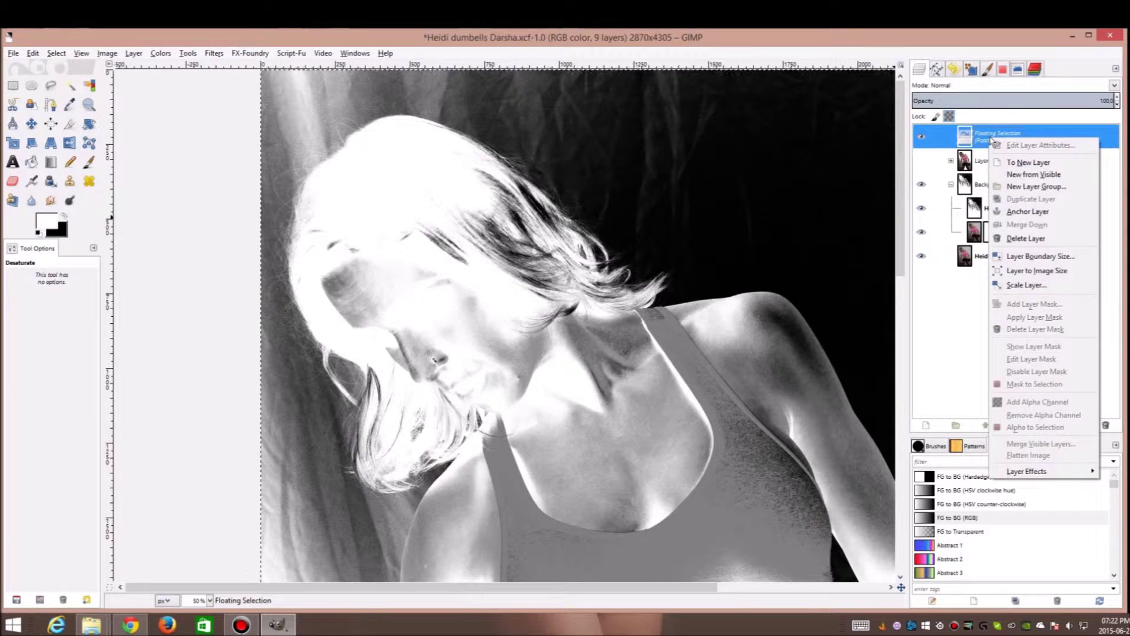
left_click(977, 140)
right_click(989, 142)
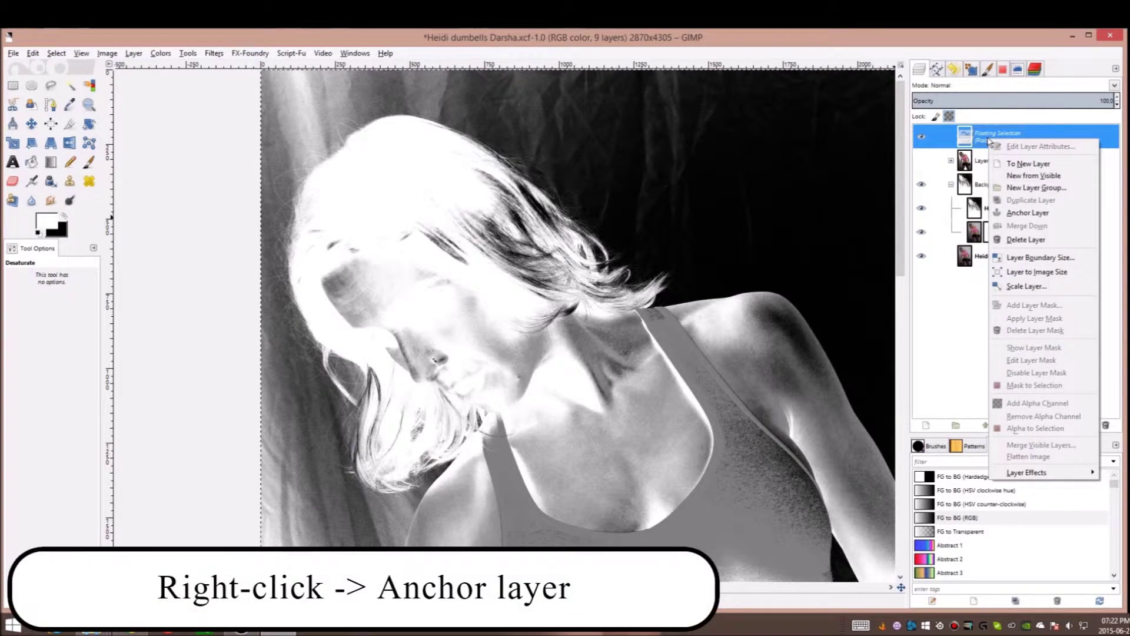
left_click(1025, 213)
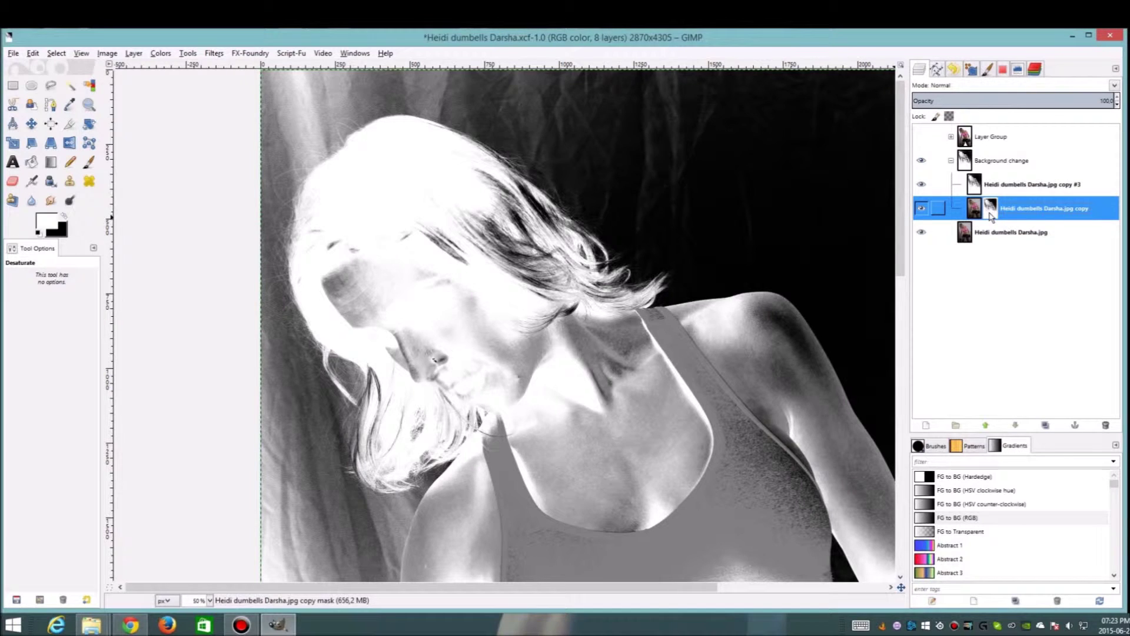
- Hide the grayscale negative and original photo, inspect the transparency, then select the bottom layer
left_click(922, 185)
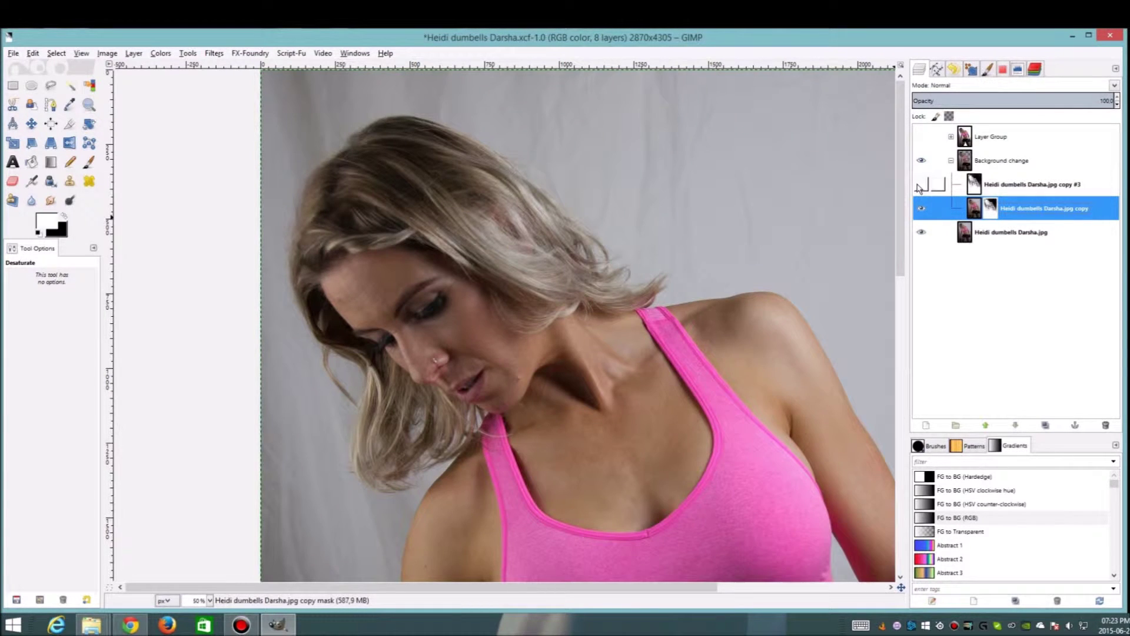
left_click(922, 232)
scroll(655, 204, "down", 5)
scroll(656, 203, "up", 5)
scroll(591, 285, "down", 3)
scroll(532, 324, "up", 1)
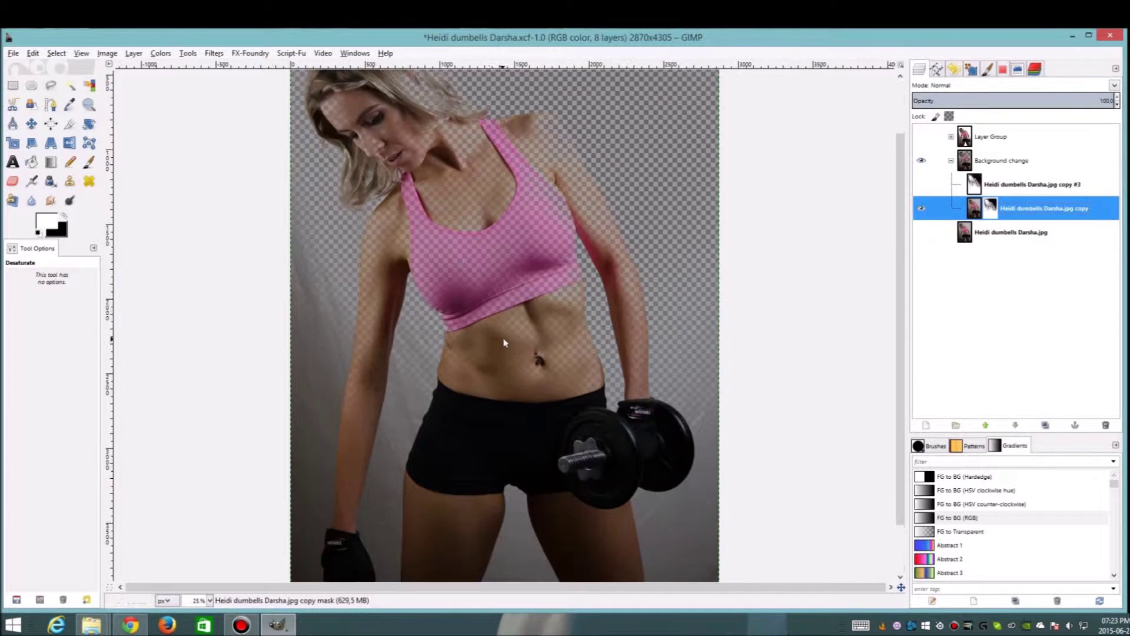
scroll(373, 117, "down", 1)
scroll(372, 145, "up", 1)
scroll(372, 145, "up", 1)
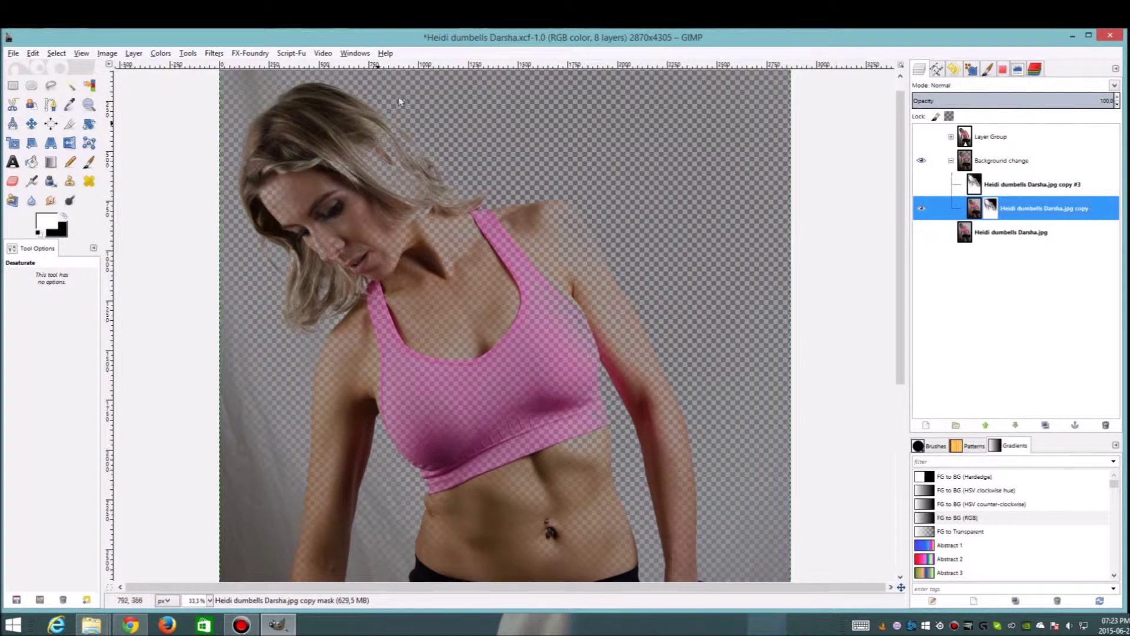
scroll(531, 302, "down", 2)
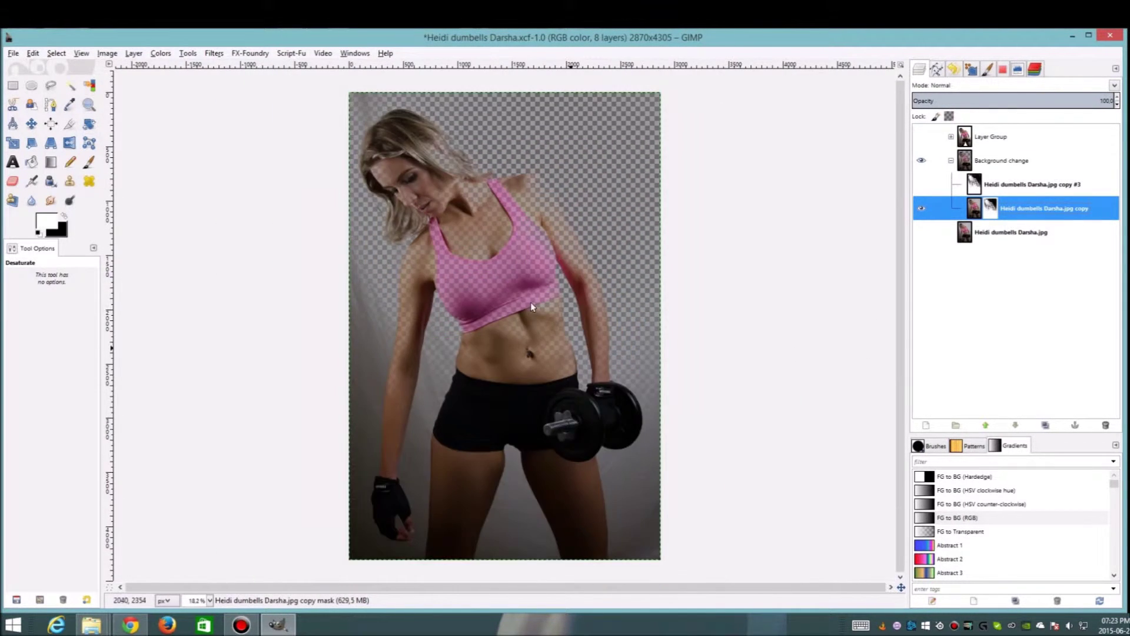
left_click(986, 233)
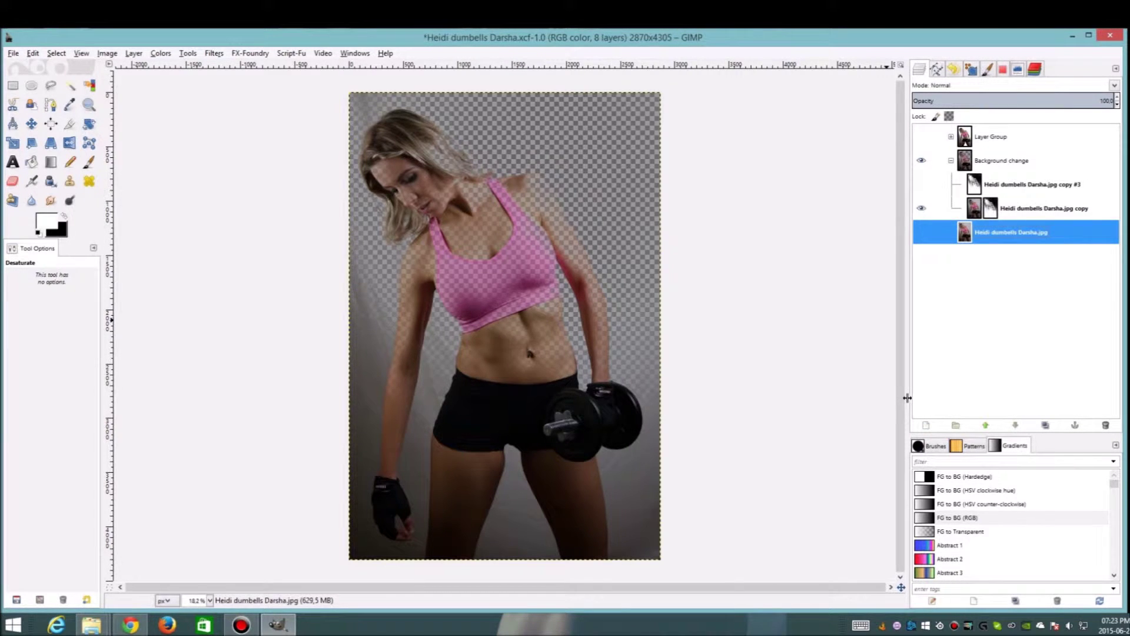
- Create a white-filled Layer #1 and move it into Background change beneath the masked copy
left_click(926, 425)
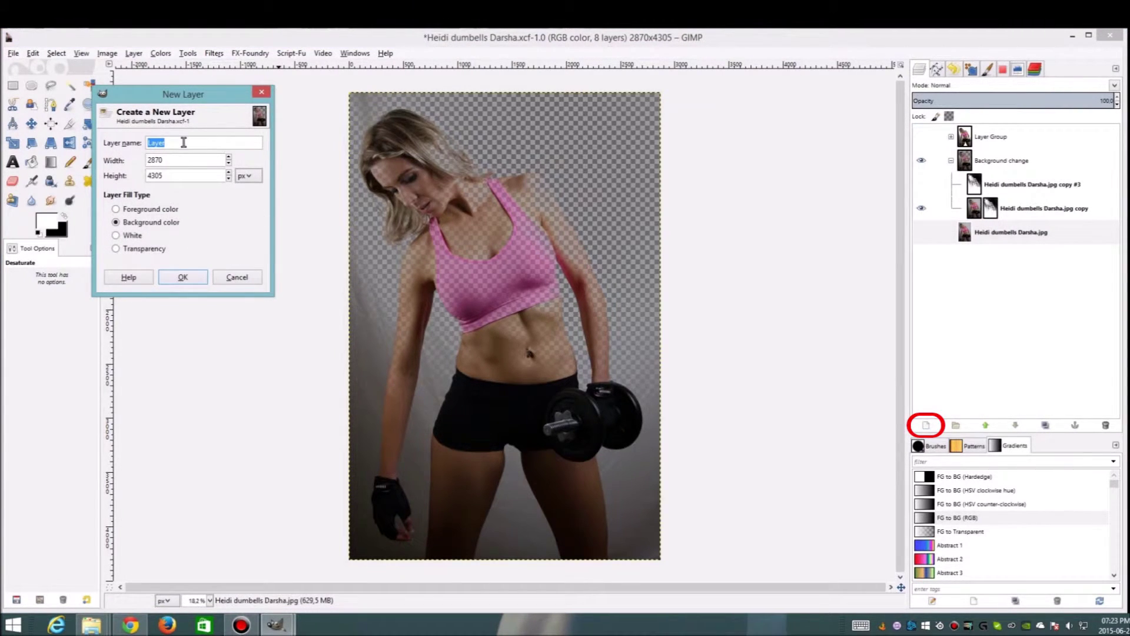
left_click(137, 209)
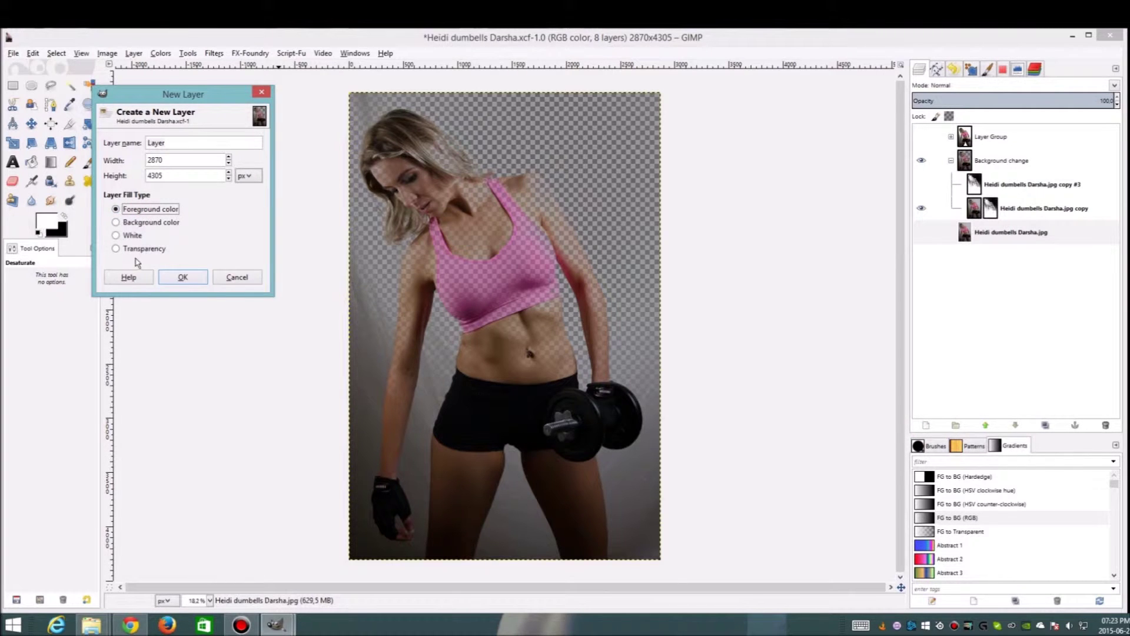
left_click(182, 278)
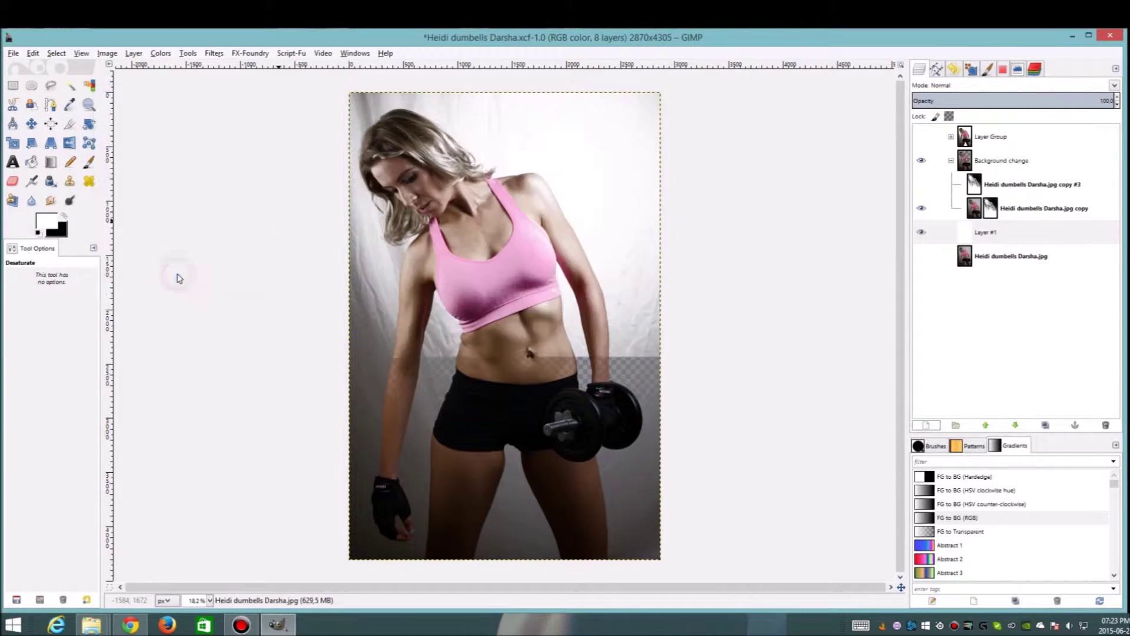
left_click(1003, 231)
left_click_drag(1004, 218, 994, 230)
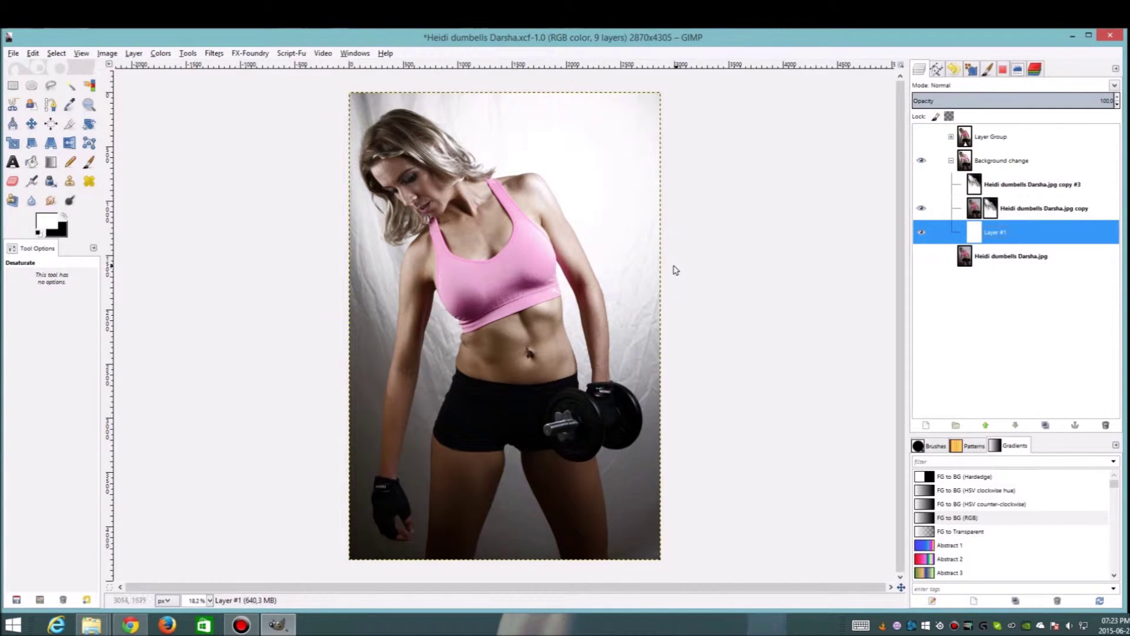
- Zoom in on the head and switch the canvas between the layer mask and the colour image
scroll(364, 153, "up", 4)
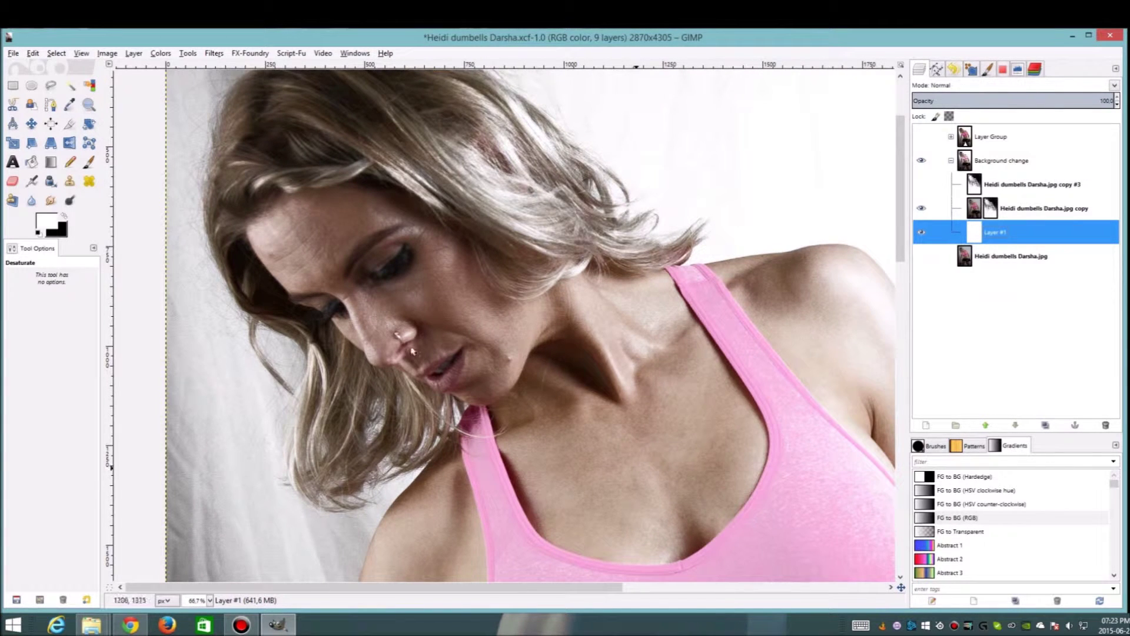
left_click(921, 208)
left_click(921, 208)
left_click(991, 208, "alt")
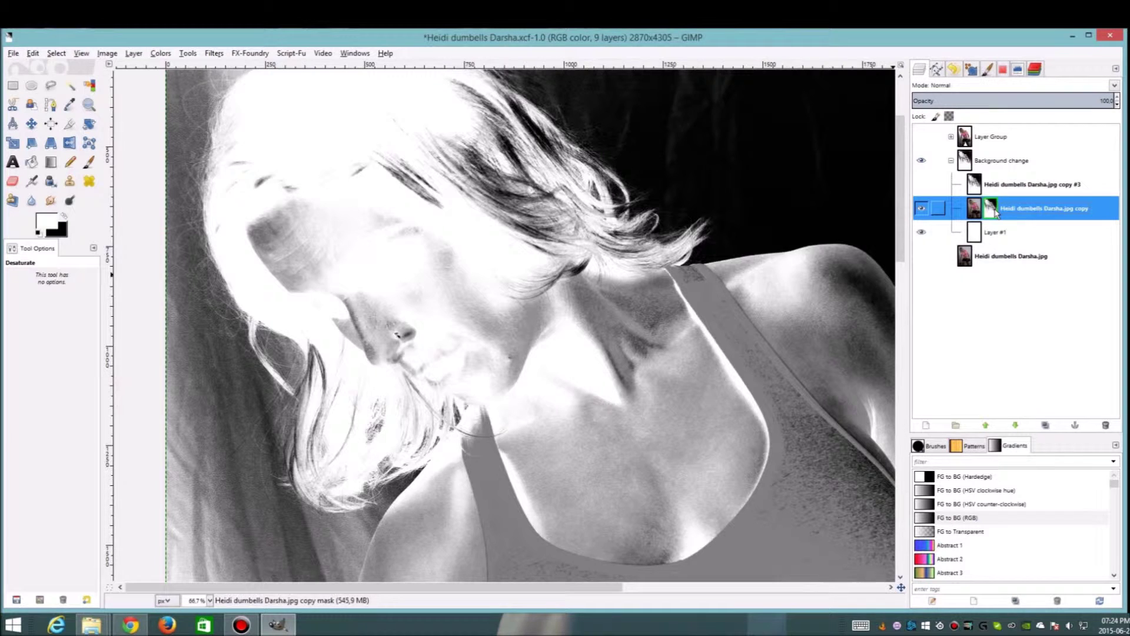
left_click(992, 209, "alt")
left_click(991, 209, "alt")
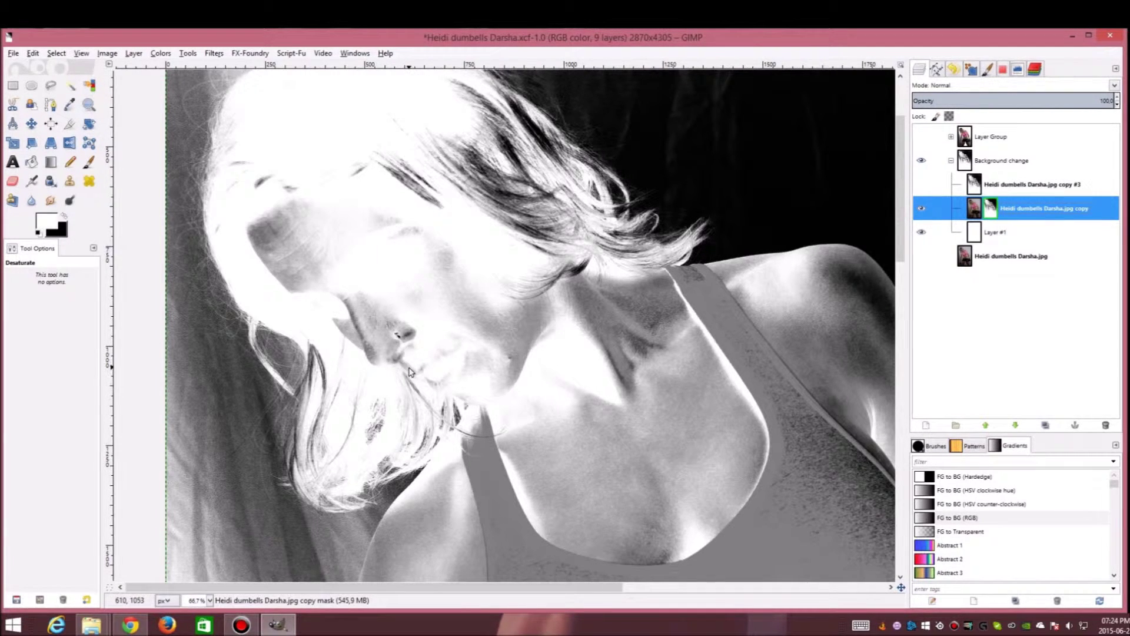
left_click(992, 213, "alt")
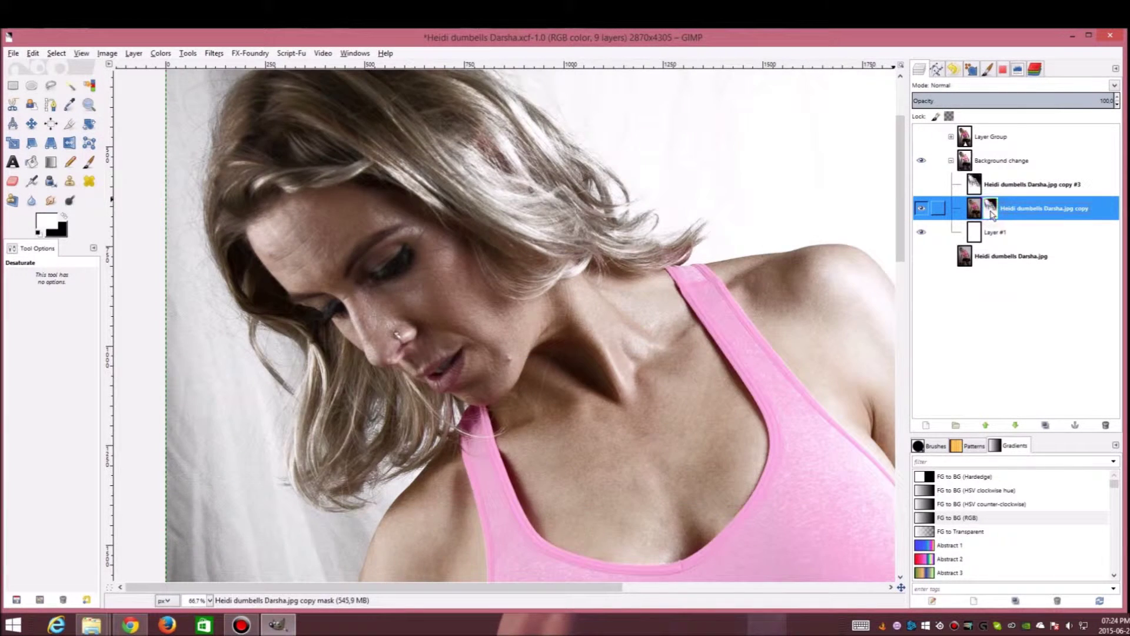
left_click(992, 213, "alt")
left_click(992, 213, "alt")
- Toggle the original photo and white layer to compare backgrounds, then display the mask alone
left_click(927, 254)
left_click(927, 235)
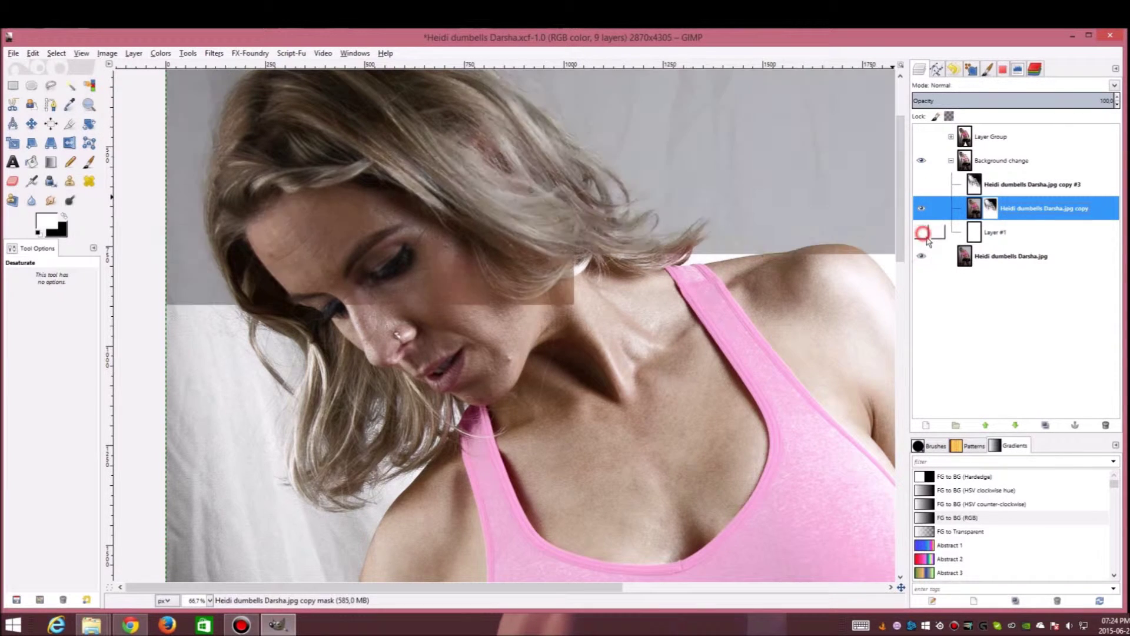
left_click(923, 235)
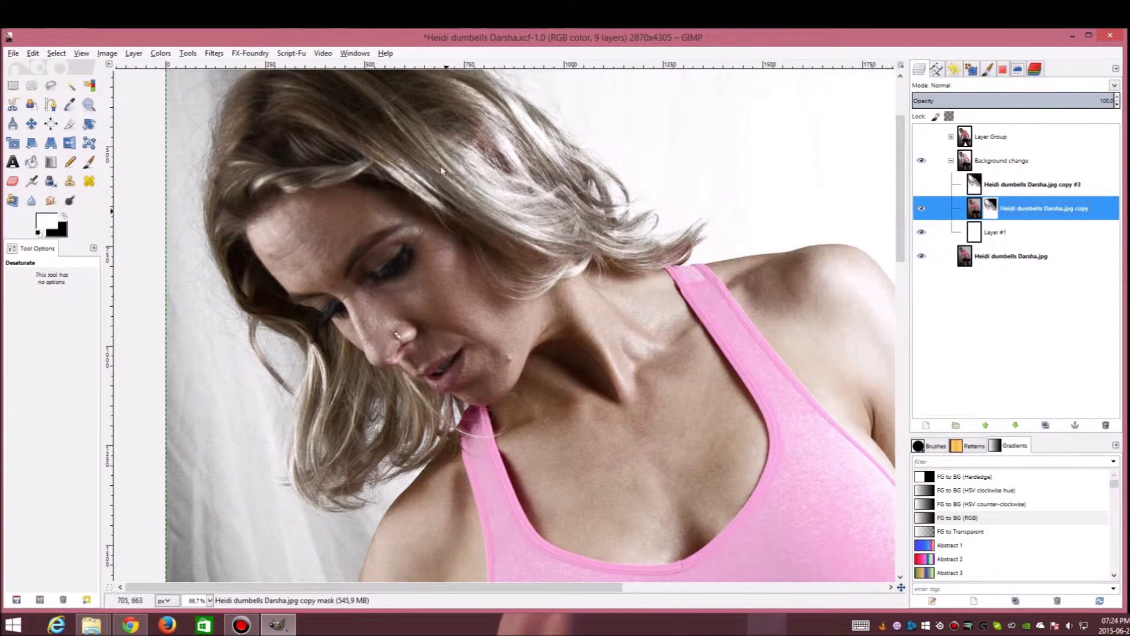
left_click(993, 210, "alt")
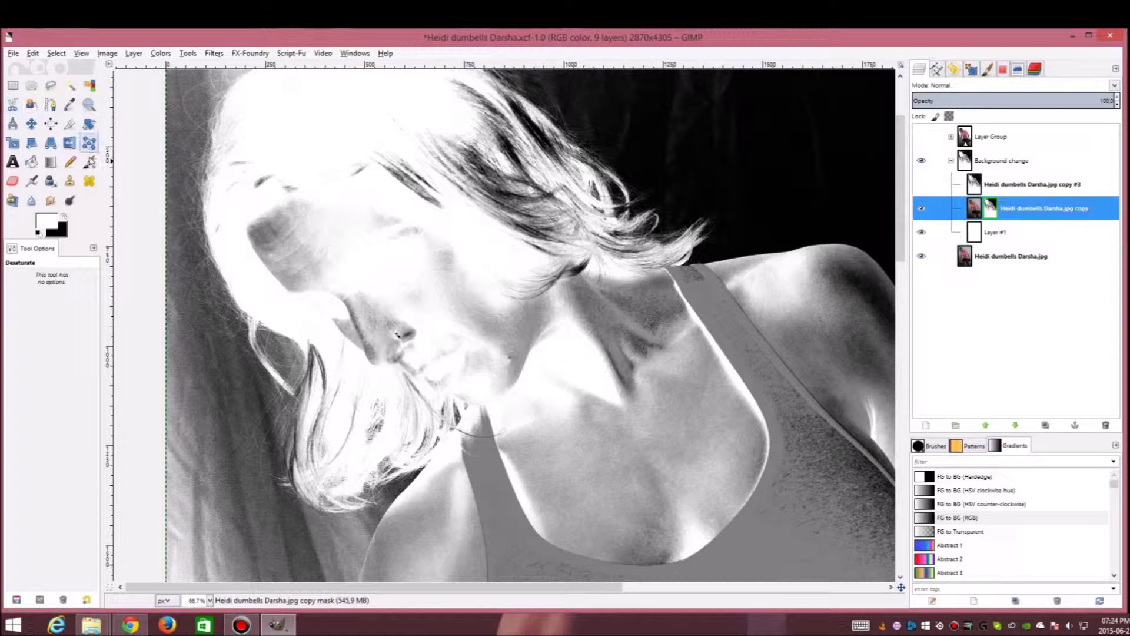
- Paint white over the dark forehead hair strands on the mask with a size-49 Paintbrush
left_click(90, 163)
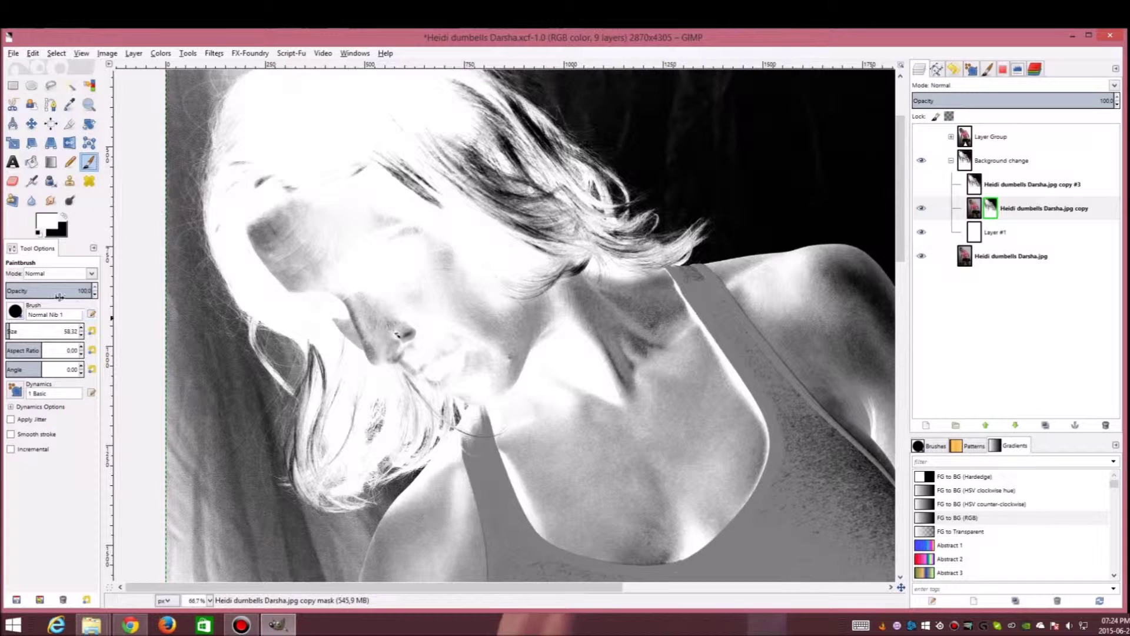
left_click(56, 333)
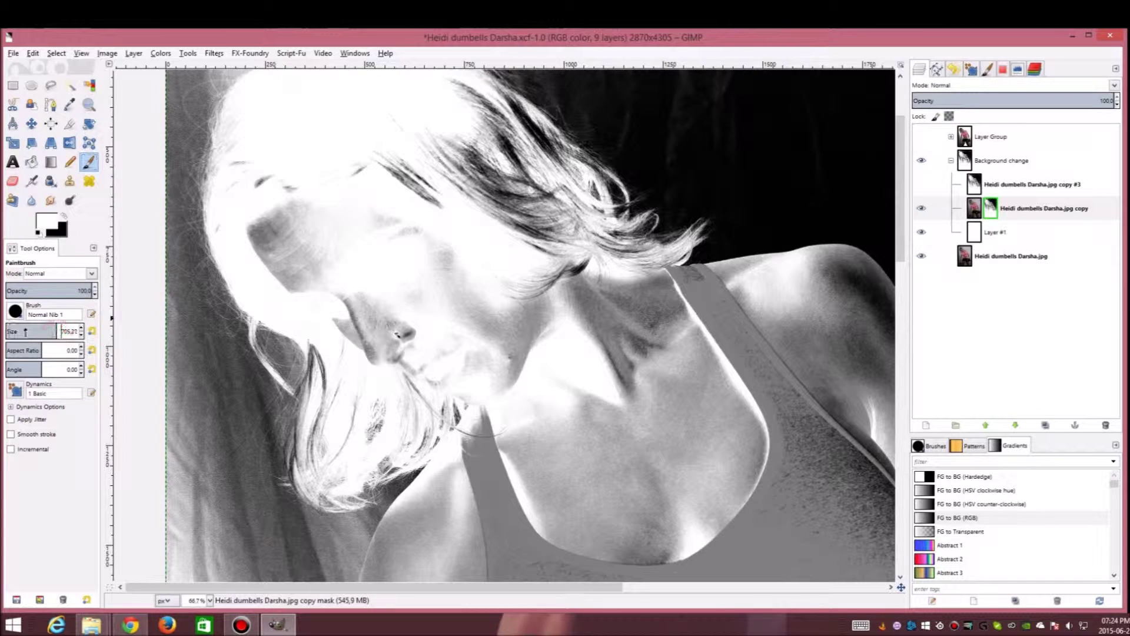
left_click(9, 328)
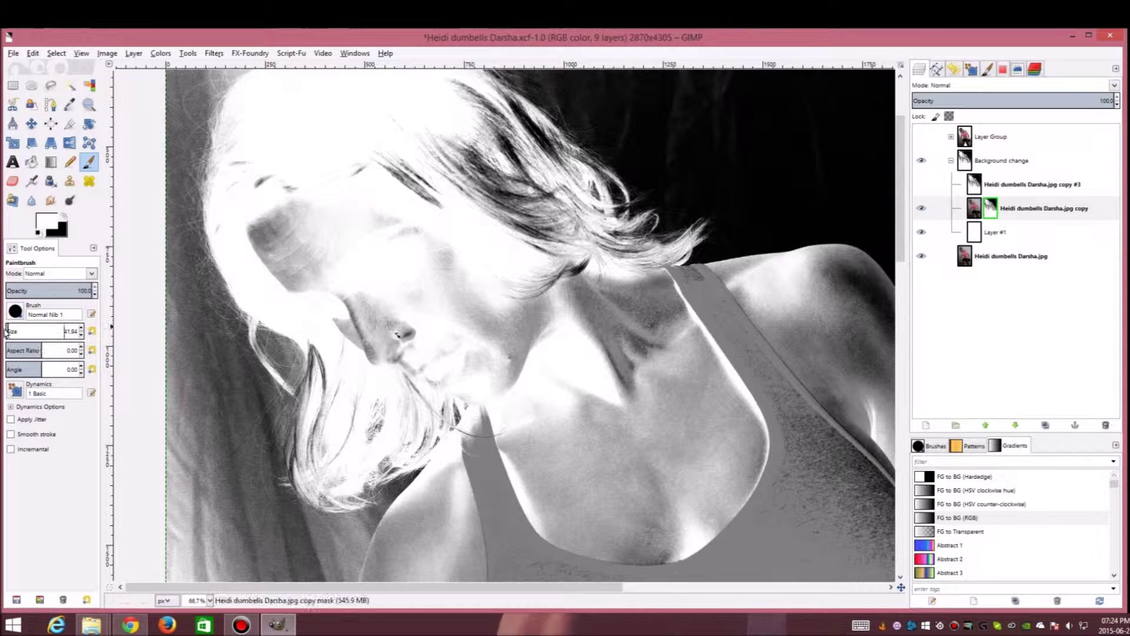
left_click_drag(9, 328, 16, 331)
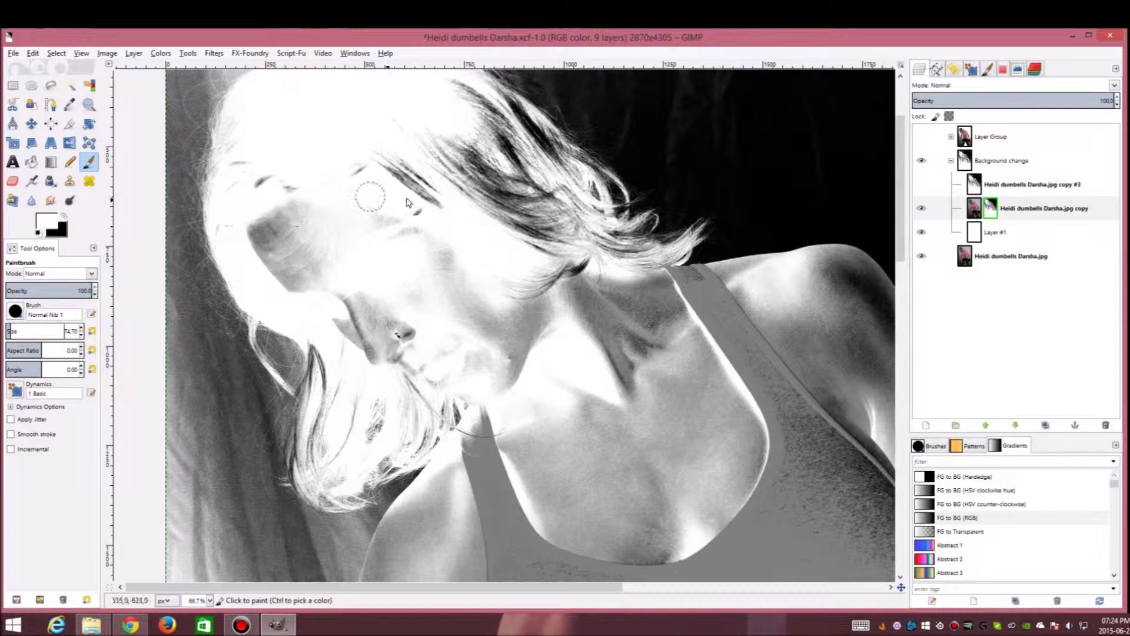
mouse_move(376, 151)
left_mouse_down()
mouse_move(444, 208)
mouse_move(381, 146)
mouse_move(453, 236)
mouse_move(382, 178)
mouse_move(454, 278)
mouse_move(426, 274)
mouse_move(320, 173)
mouse_move(302, 183)
mouse_move(332, 242)
mouse_move(267, 177)
mouse_move(287, 281)
mouse_move(291, 266)
mouse_move(380, 297)
mouse_move(499, 379)
mouse_move(507, 350)
mouse_move(570, 356)
mouse_move(595, 340)
mouse_move(562, 252)
mouse_move(678, 387)
mouse_move(629, 405)
mouse_move(631, 456)
mouse_move(698, 399)
left_mouse_up()
- Enlarge the brush to about 247 and paint white down the shoulder, chest and torso
left_click(25, 332)
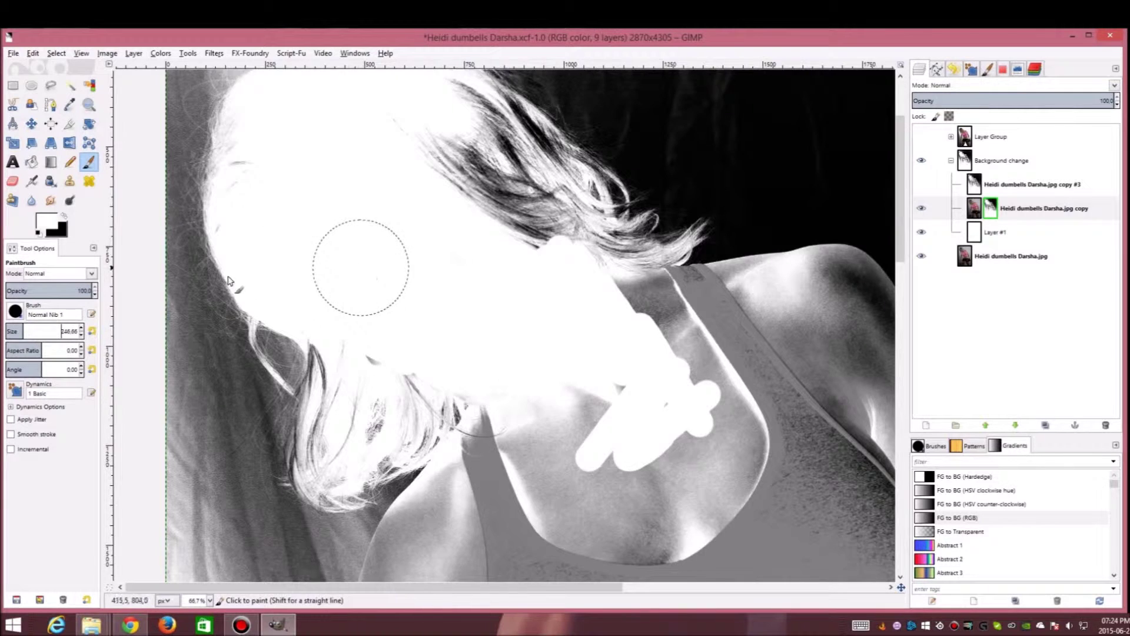
scroll(361, 253, "down", 4)
mouse_move(465, 206)
left_mouse_down()
mouse_move(484, 220)
mouse_move(539, 345)
left_mouse_up()
mouse_move(466, 230)
left_mouse_down()
mouse_move(495, 315)
mouse_move(538, 327)
mouse_move(541, 288)
mouse_move(521, 232)
mouse_move(482, 206)
mouse_move(444, 248)
mouse_move(493, 345)
mouse_move(484, 365)
left_mouse_up()
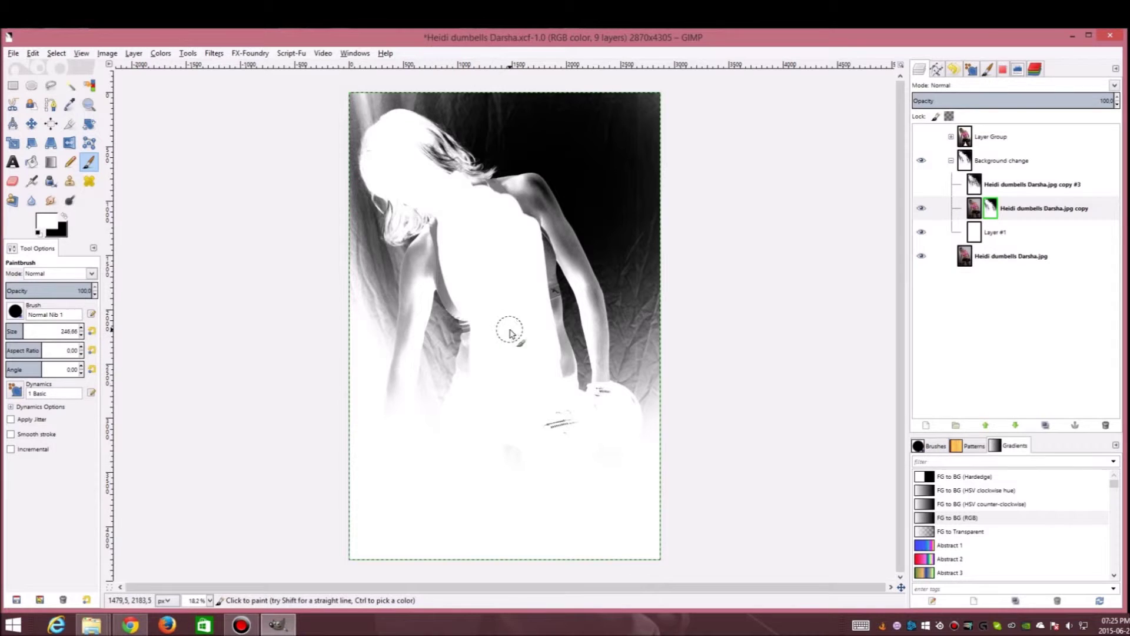
- Whiten the dark hair strands beside the head and along the hair edge at brush size 91
scroll(449, 159, "up", 1)
scroll(330, 109, "up", 4)
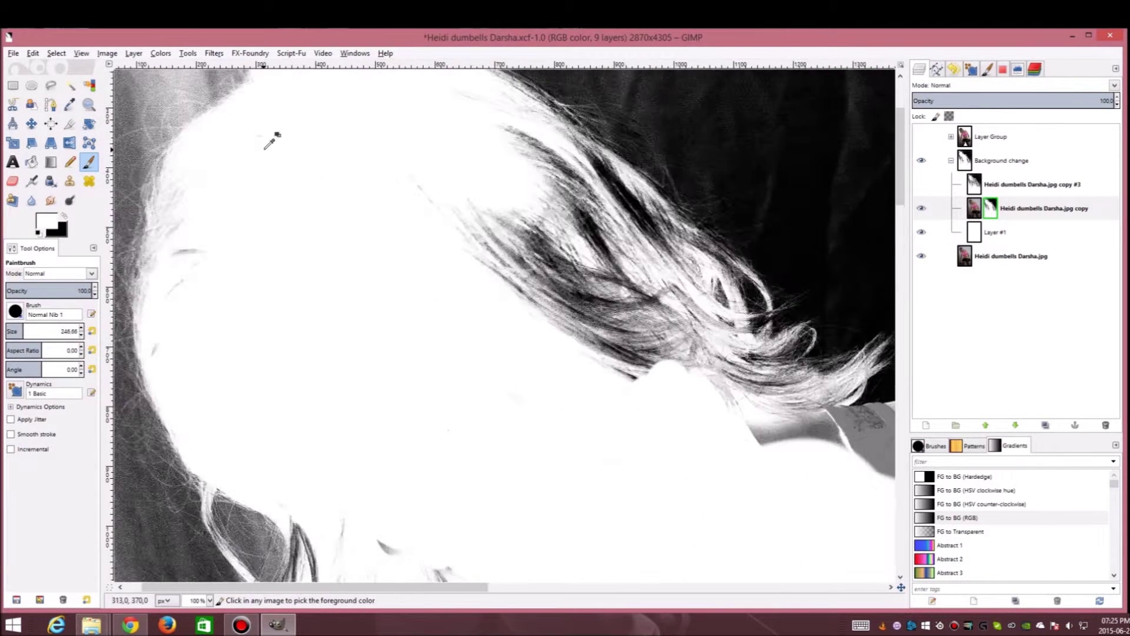
scroll(272, 136, "down", 1)
scroll(260, 114, "down", 2)
scroll(244, 83, "up", 2)
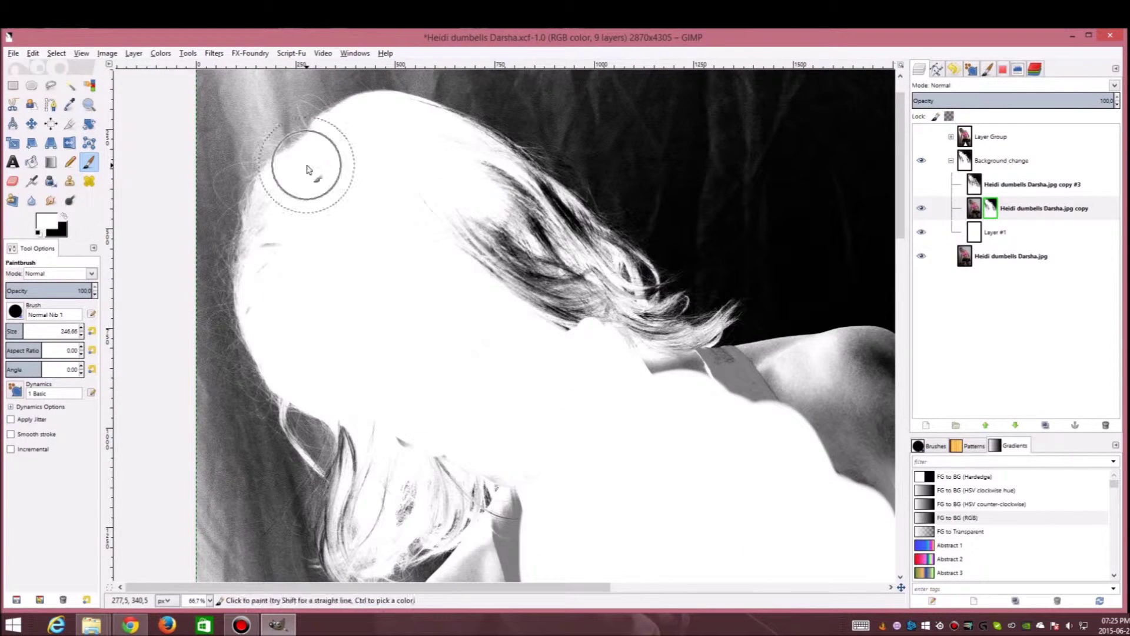
left_click(419, 228)
mouse_move(419, 228)
left_mouse_down()
mouse_move(542, 328)
mouse_move(517, 290)
left_mouse_up()
left_click_drag(32, 330, 12, 330)
left_click_drag(480, 183, 529, 226)
mouse_move(483, 170)
left_mouse_down()
mouse_move(526, 243)
mouse_move(576, 283)
mouse_move(558, 223)
mouse_move(485, 164)
left_mouse_up()
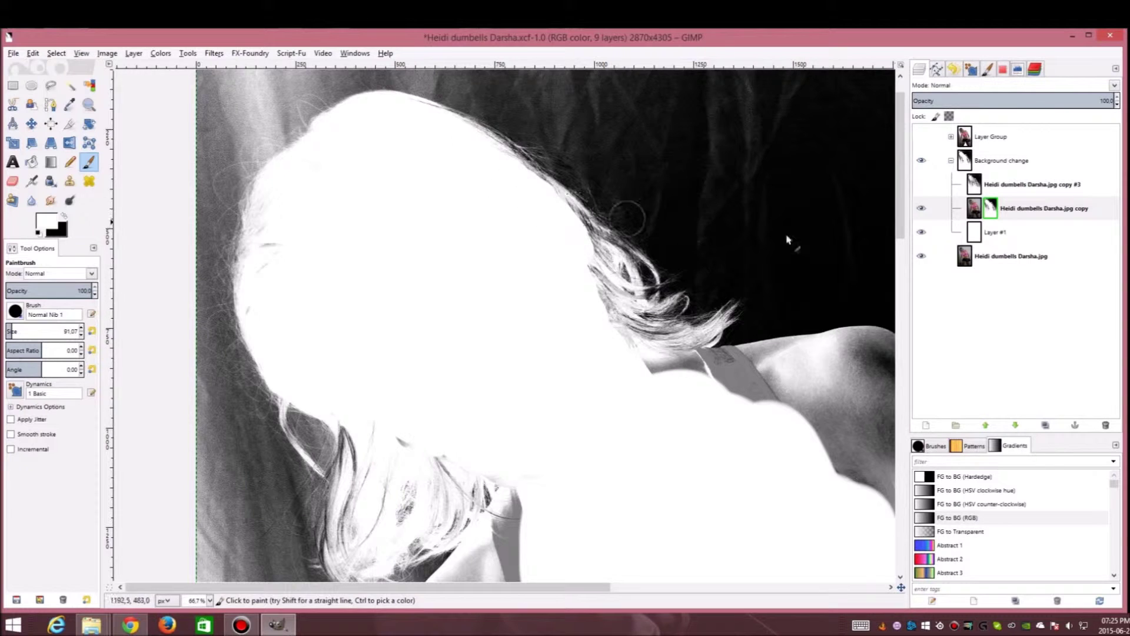
- Select the photo copy layer and leave mask view to see the masked colour image
left_click(944, 213)
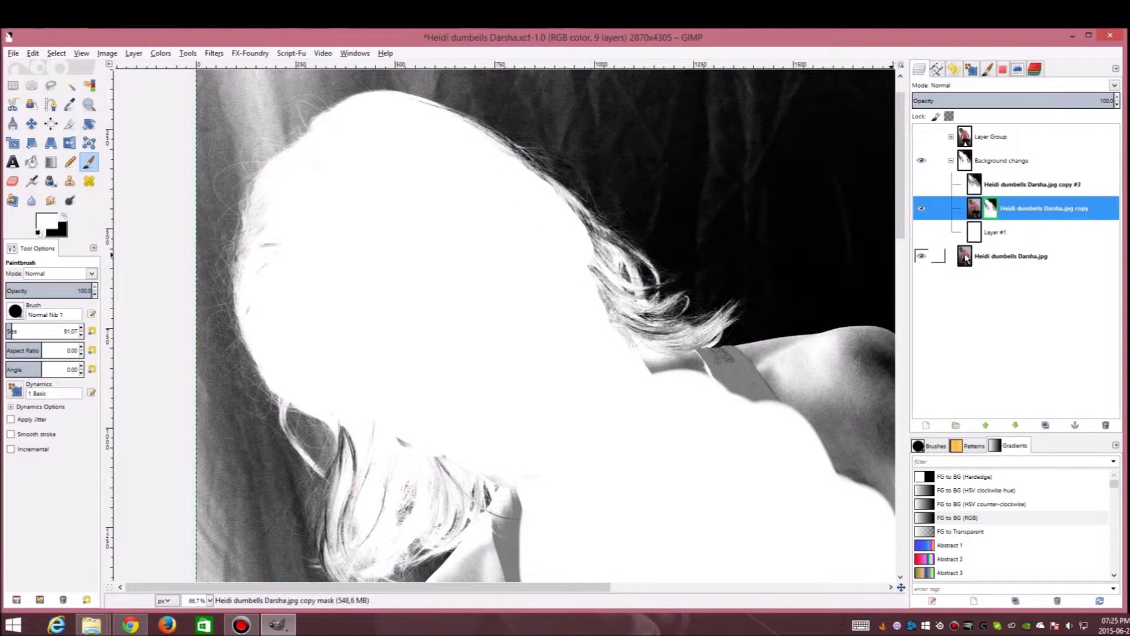
left_click(920, 257)
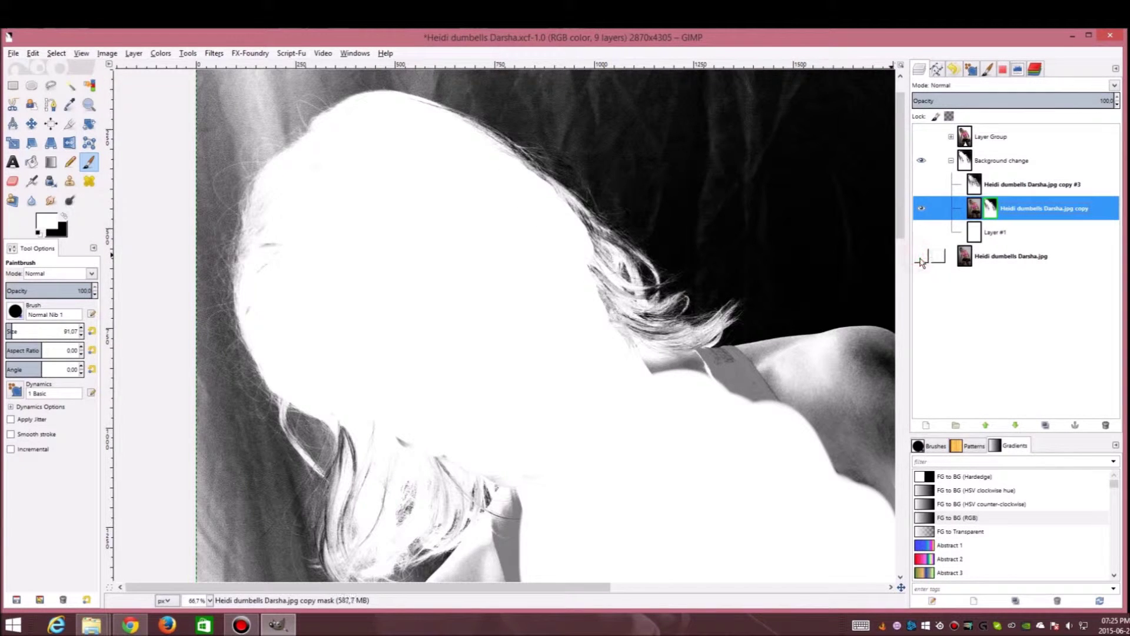
left_click(991, 210, "alt")
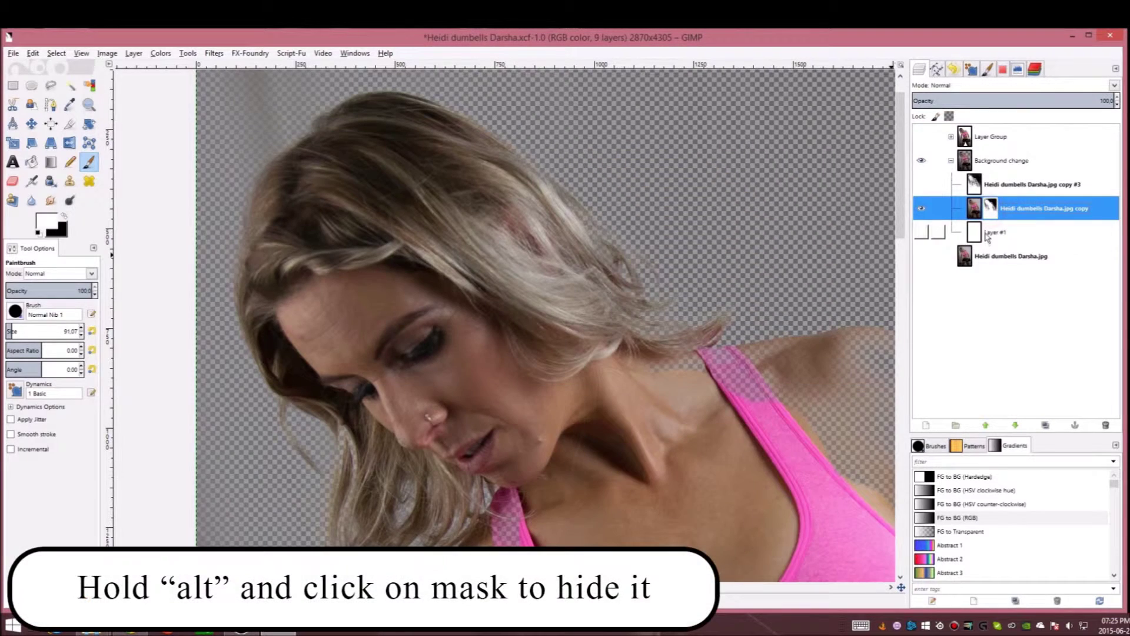
- Toggle the original photo layer's visibility repeatedly to compare the cut-out
left_click(921, 258)
left_click(921, 258)
left_click(921, 257)
left_click(921, 258)
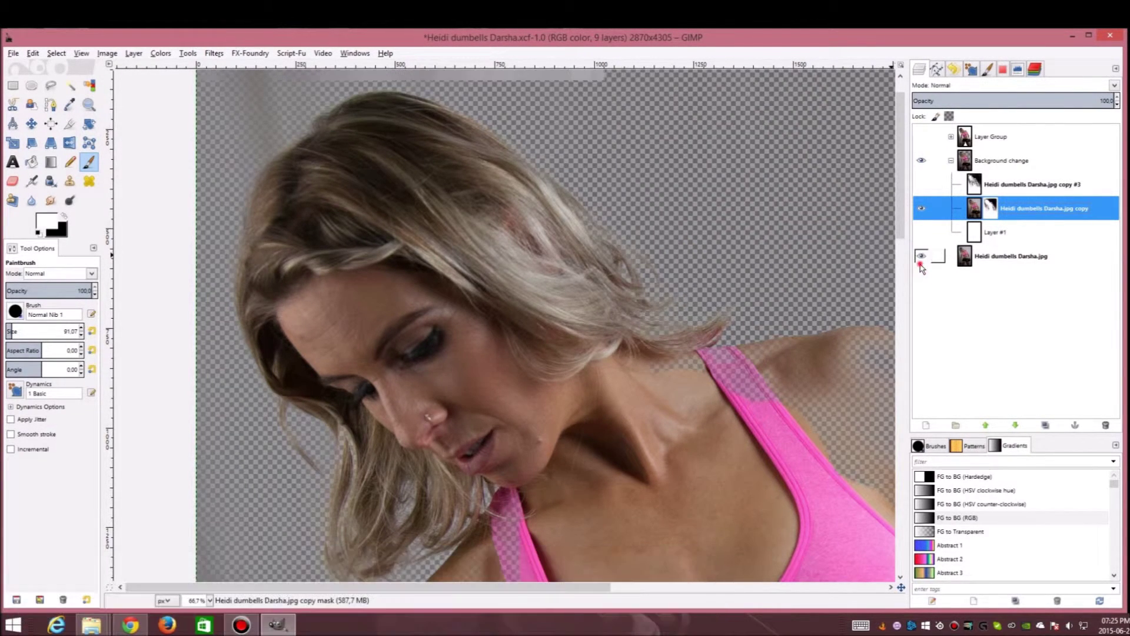
left_click(921, 257)
left_click(921, 256)
left_click(922, 256)
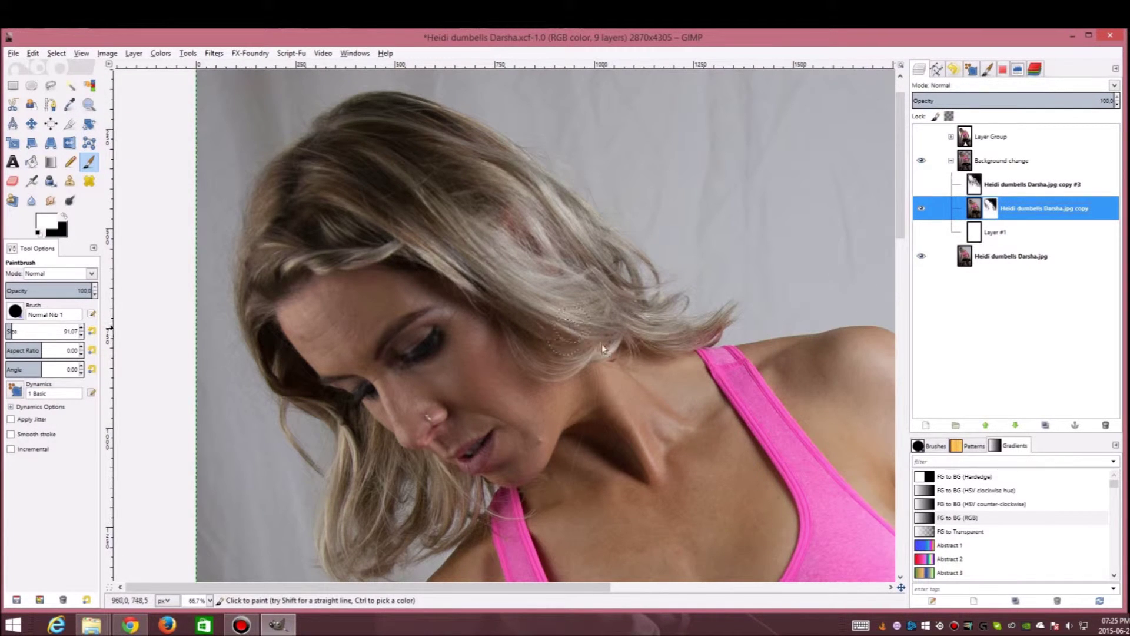
left_click(590, 318)
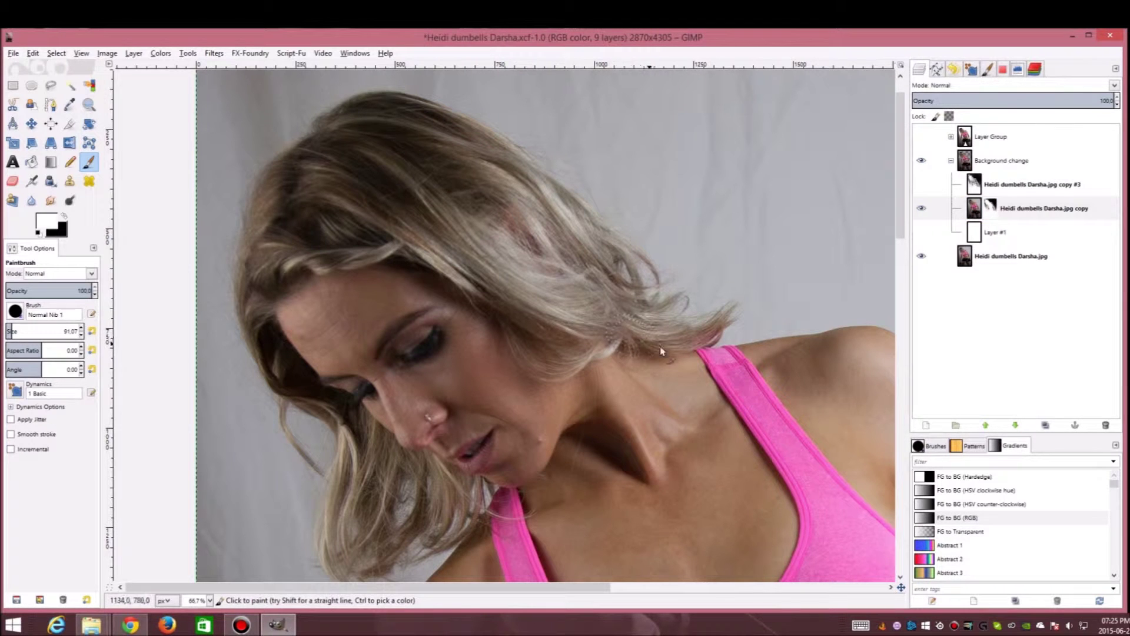
- Check the cut-out edges against the original photo, leaving that layer hidden over transparency
left_click(922, 257)
left_click(921, 258)
left_click(921, 258)
left_click(922, 257)
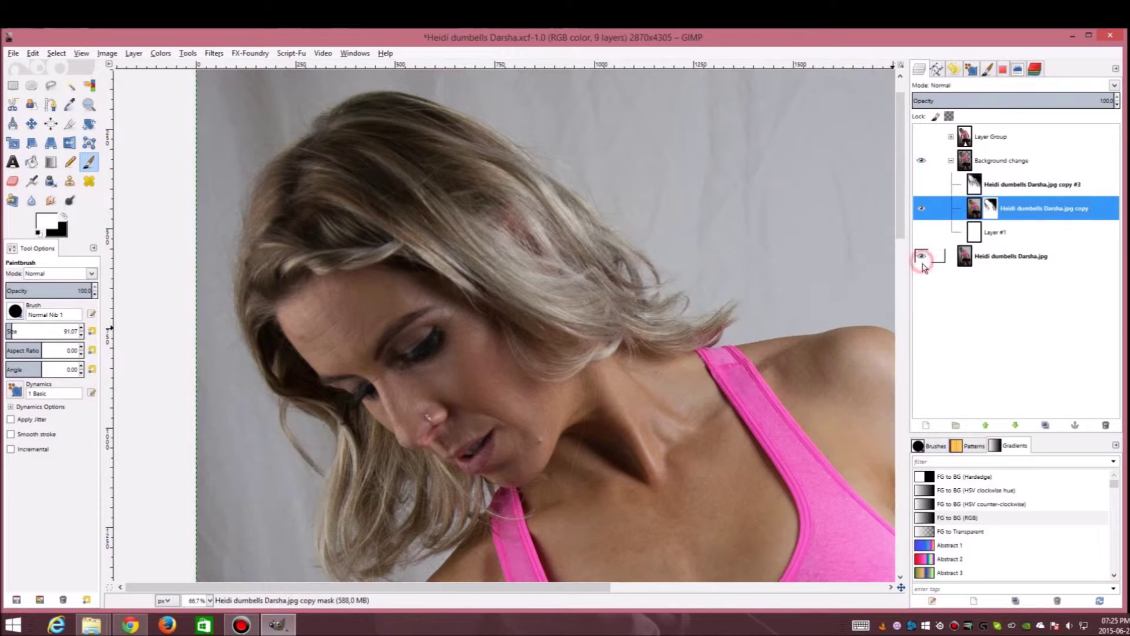
left_click(681, 367)
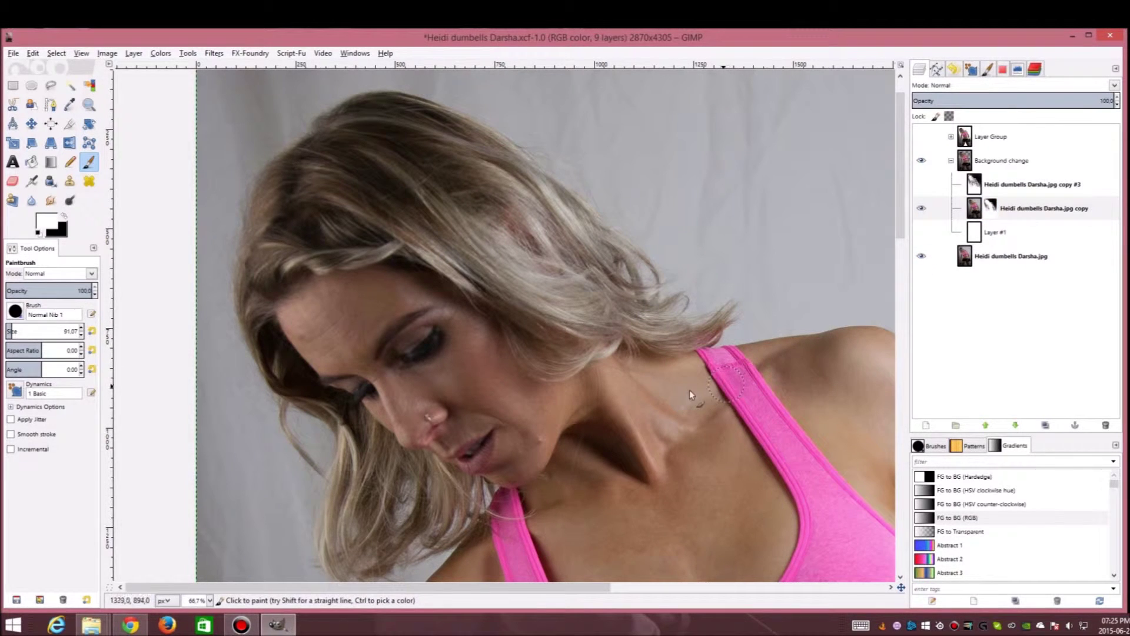
left_click(921, 257)
left_click(921, 257)
left_click(921, 257)
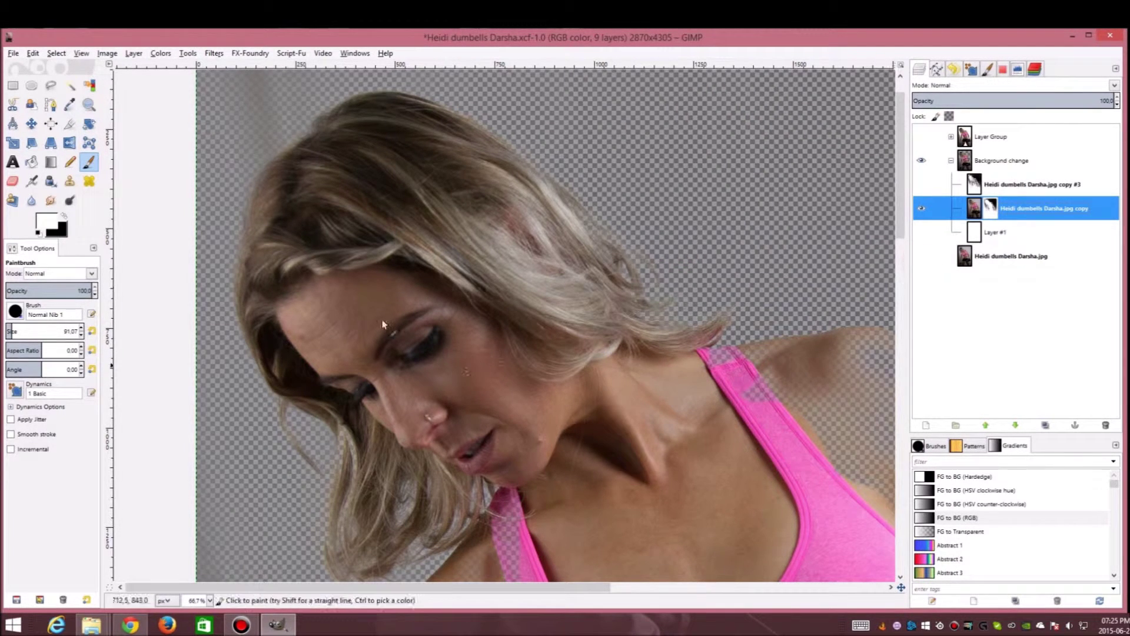
left_click(922, 257)
left_click(922, 257)
left_click(922, 258)
left_click(922, 257)
- Keep the original photo layer hidden and zoom in on the hair to 150%
left_click(922, 258)
left_click(922, 257)
scroll(459, 404, "down", 3, "ctrl")
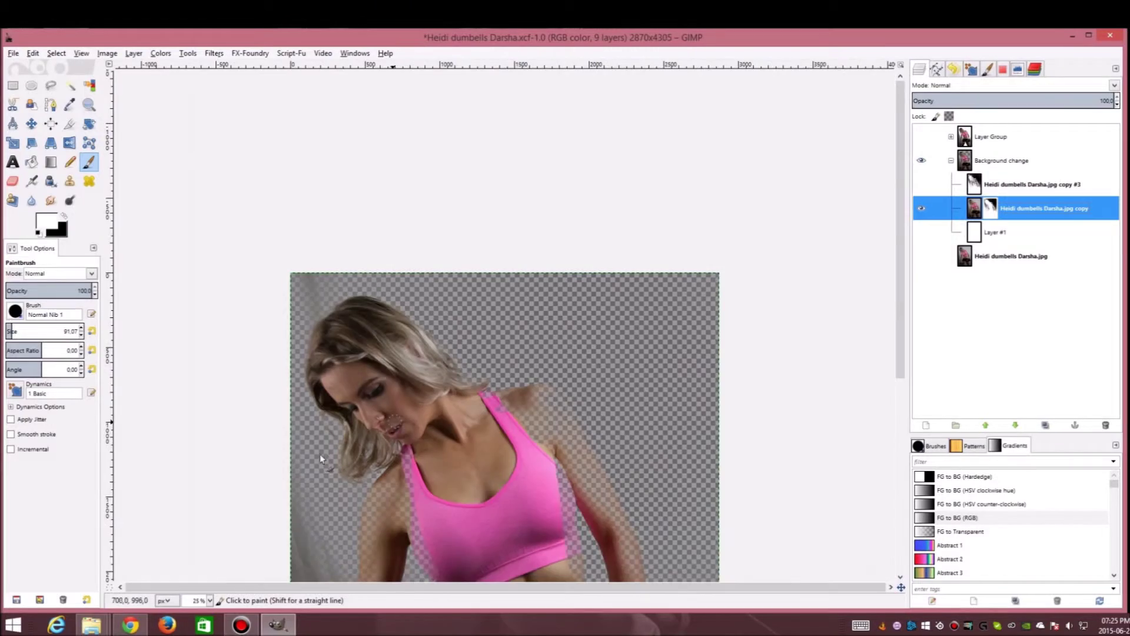
scroll(191, 524, "up", 4, "ctrl")
scroll(192, 522, "down", 2, "ctrl")
scroll(212, 503, "up", 3, "ctrl")
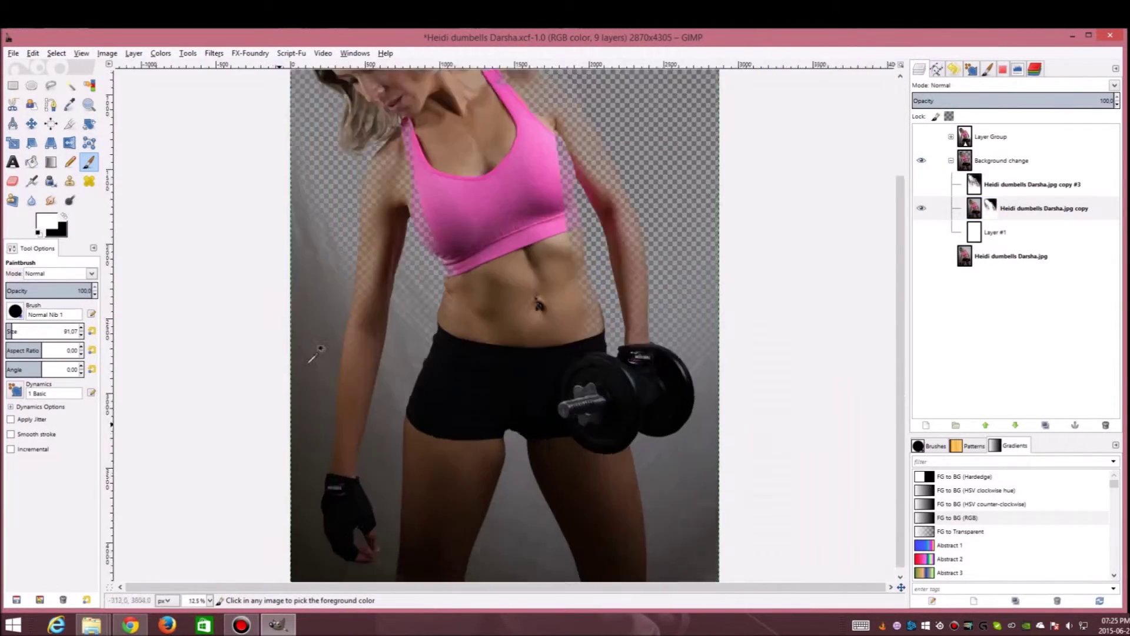
scroll(322, 187, "down", 4, "ctrl")
scroll(323, 187, "up", 8, "ctrl")
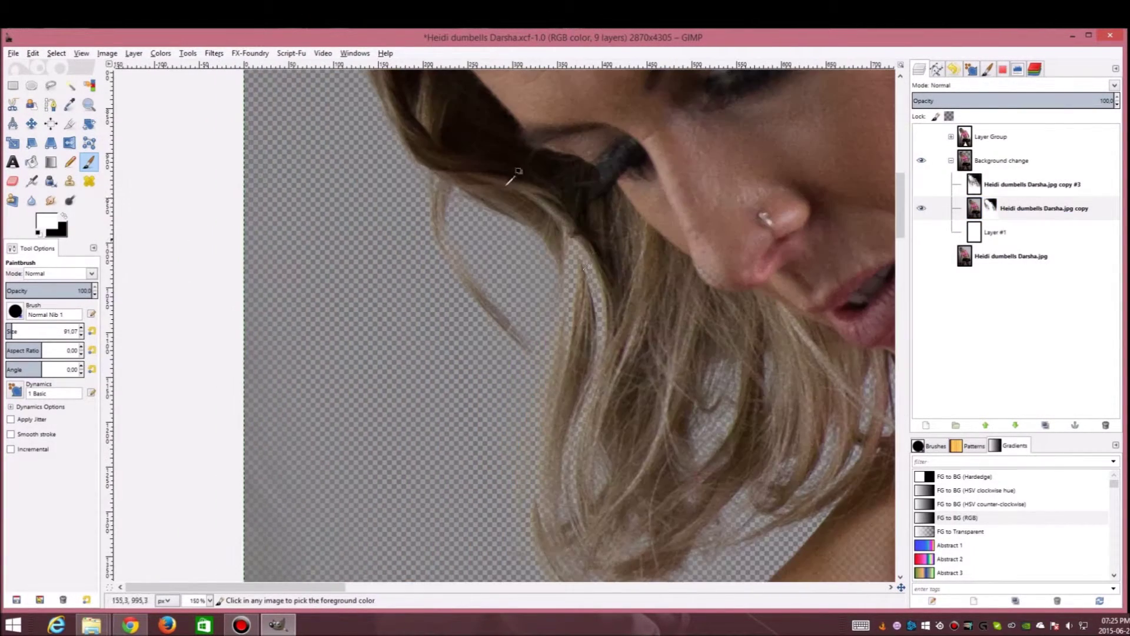
- Shrink the Paintbrush size to 13.94 and show the original photo layer again
key("bracketleft")
key("bracketleft")
key("bracketleft")
key("bracketleft")
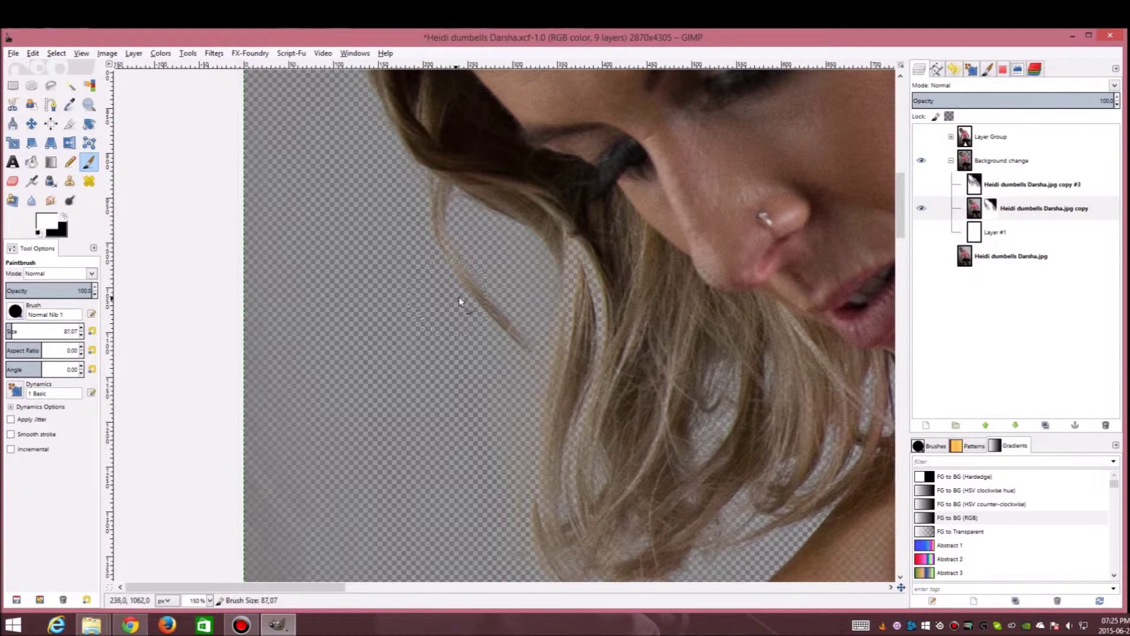
left_click(14, 332)
left_click(82, 335)
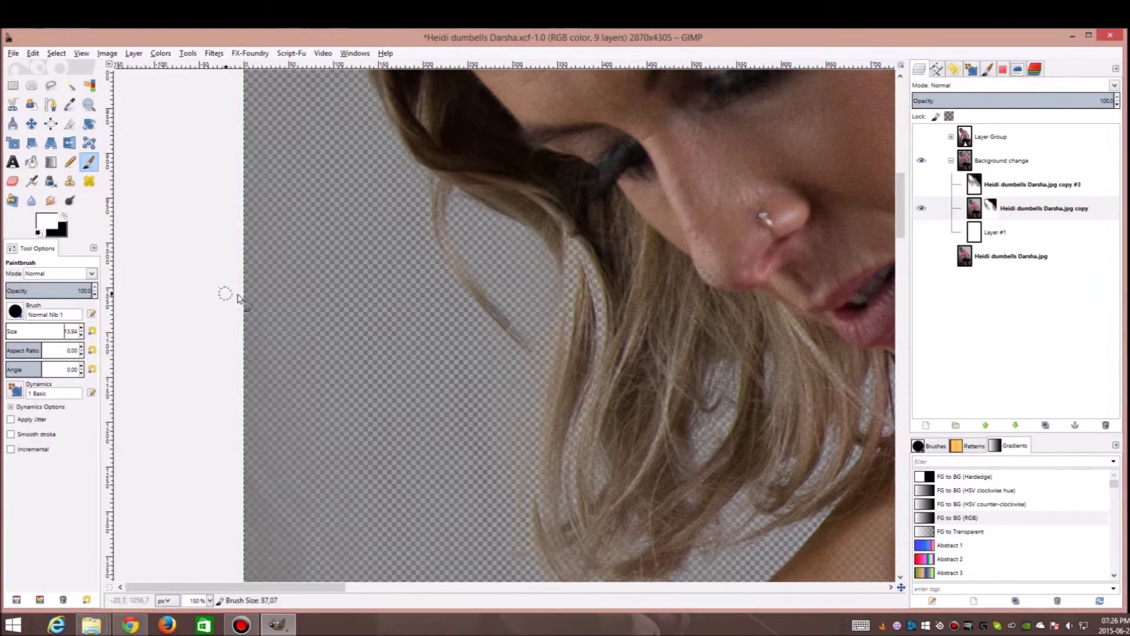
left_click(921, 257)
left_click(921, 257)
- With the brush at about 14, paint the mask along the hair strands beside the face
left_click(921, 258)
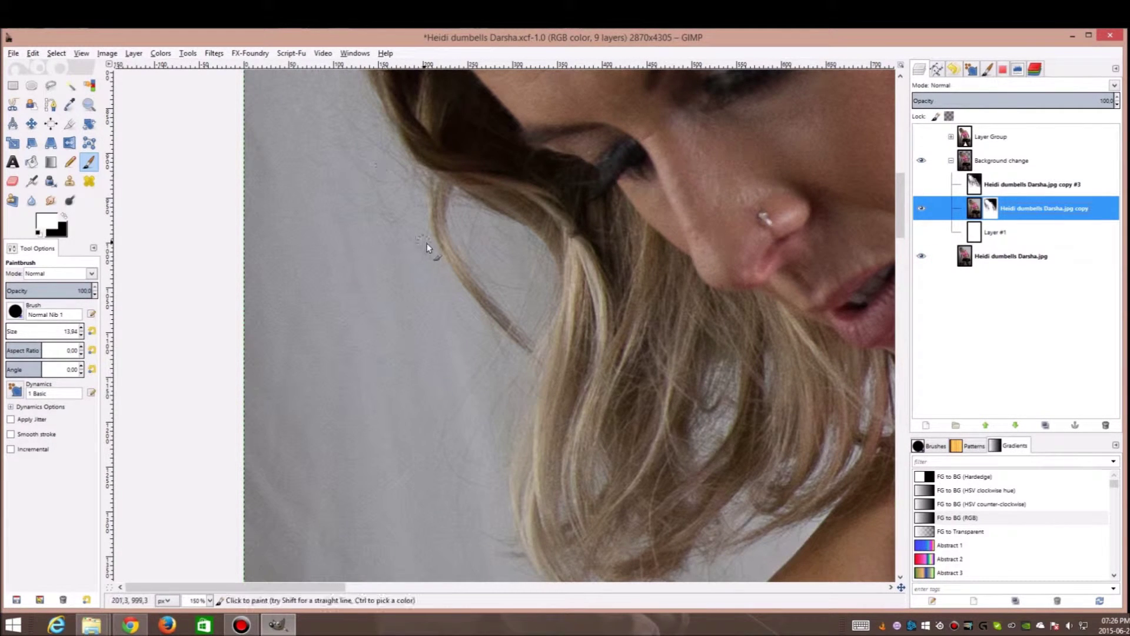
left_click_drag(72, 333, 76, 335)
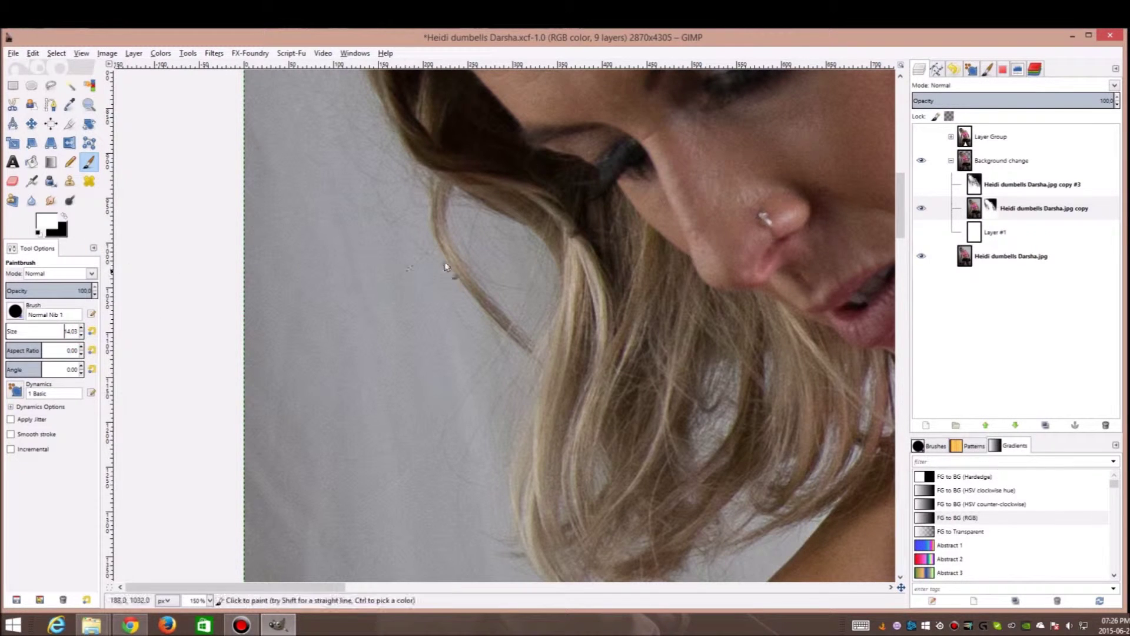
left_click_drag(459, 268, 462, 277)
left_click_drag(487, 308, 518, 340)
left_click(447, 207)
left_click_drag(439, 221, 442, 202)
left_click(451, 168)
- Reduce the brush size to 1, then 5, and compare the mask with the original photo
left_click(82, 334)
left_click(81, 329)
left_click(922, 256)
left_click(922, 256)
left_click(922, 257)
left_click(922, 257)
left_click(922, 256)
left_click(921, 256)
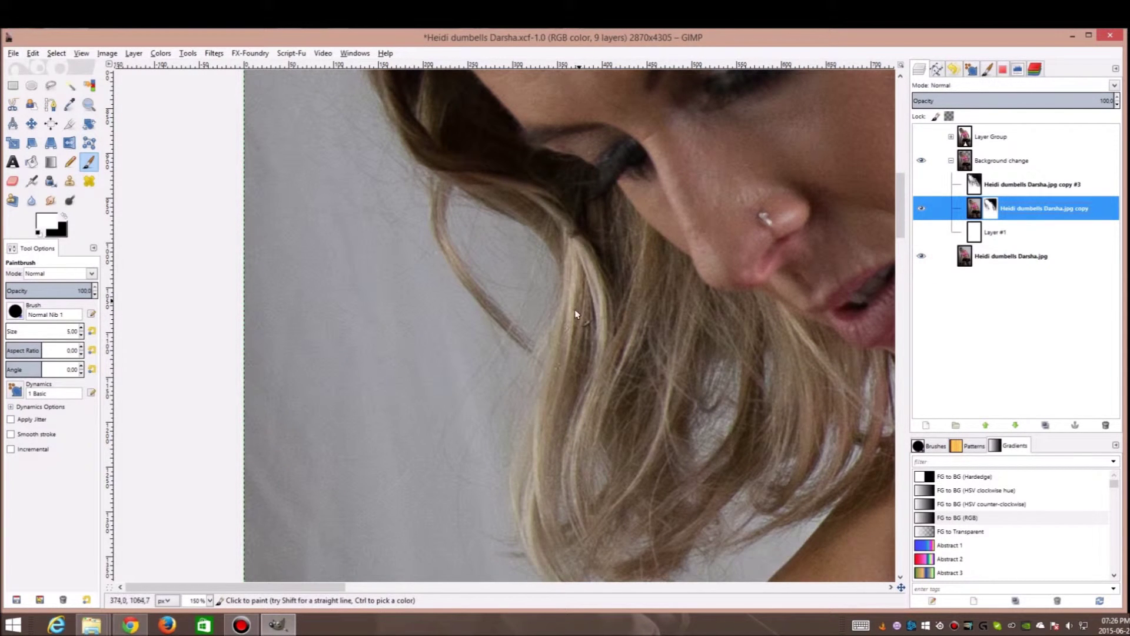
- Raise the brush size to 8 and paint the mask along more stray hair strands
left_click(82, 328)
left_click(82, 328)
left_click(82, 329)
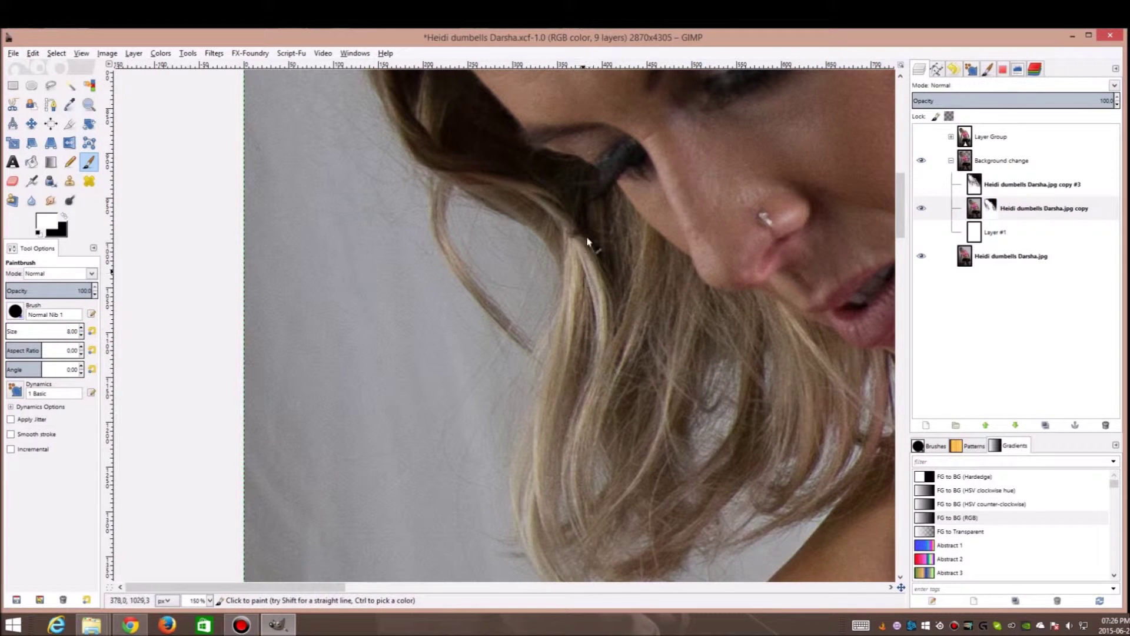
left_click(922, 257)
left_click(922, 257)
left_click(922, 257)
left_click(922, 256)
left_click_drag(595, 248, 568, 289)
left_click(921, 256)
left_click(921, 256)
left_click_drag(569, 343, 561, 339)
left_click_drag(539, 450, 536, 463)
- Dab the mask on the lower hair and leave the original photo hidden over transparency
left_click(921, 256)
left_click(921, 256)
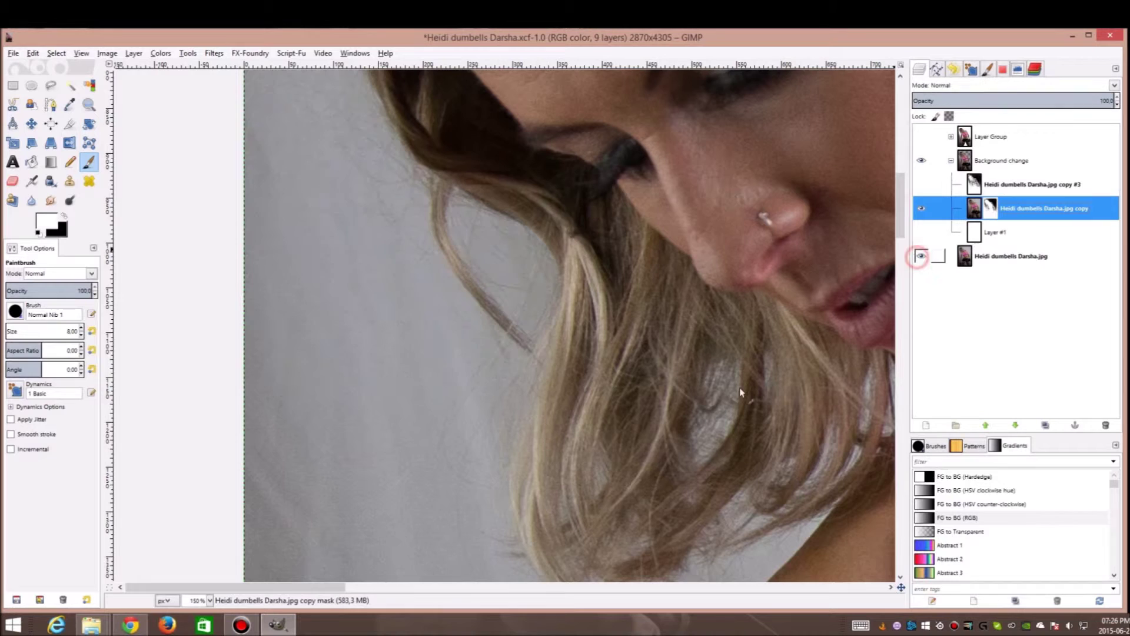
left_click(627, 486)
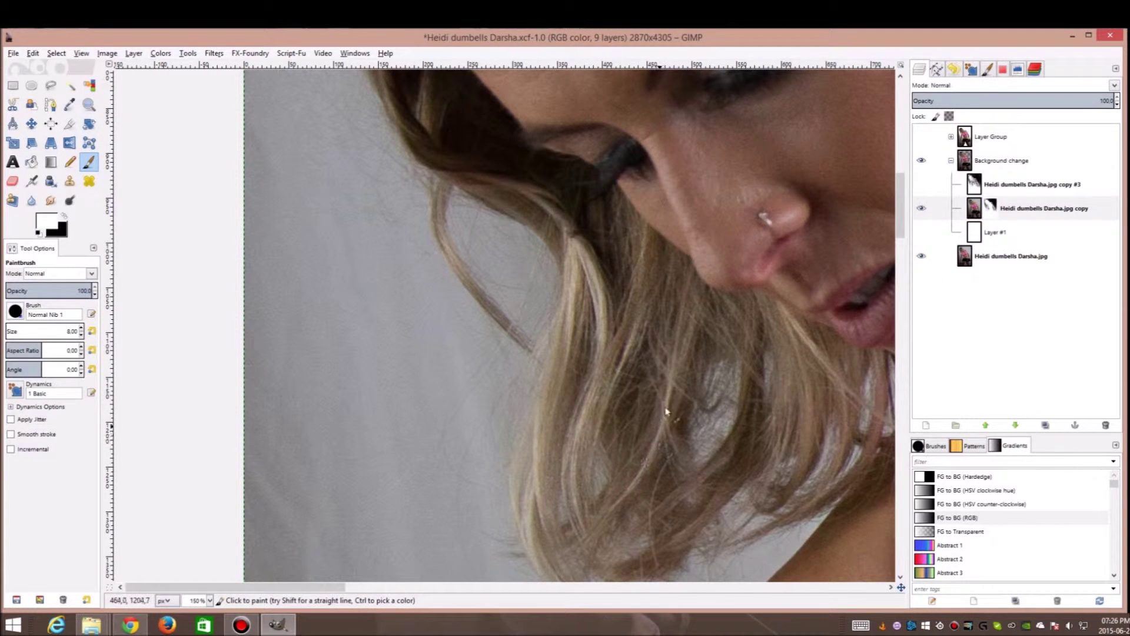
left_click(921, 256)
left_click(922, 257)
left_click(921, 256)
left_click(921, 256)
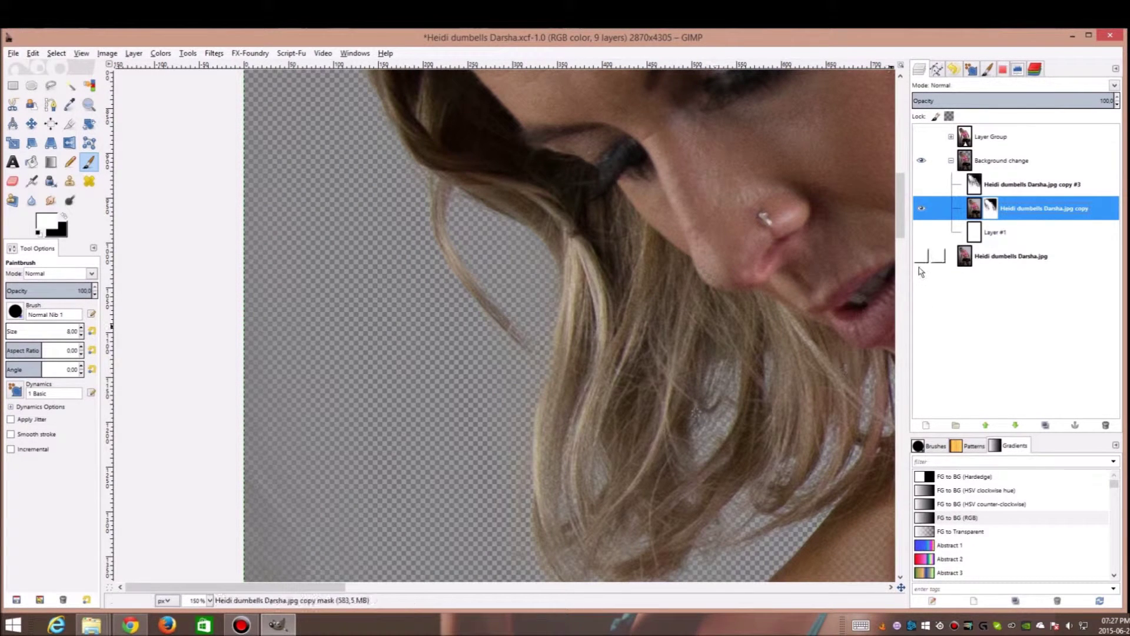
- Lower the Paintbrush opacity to 25.5 and paint a faint stroke along the hair edge
left_click(921, 256)
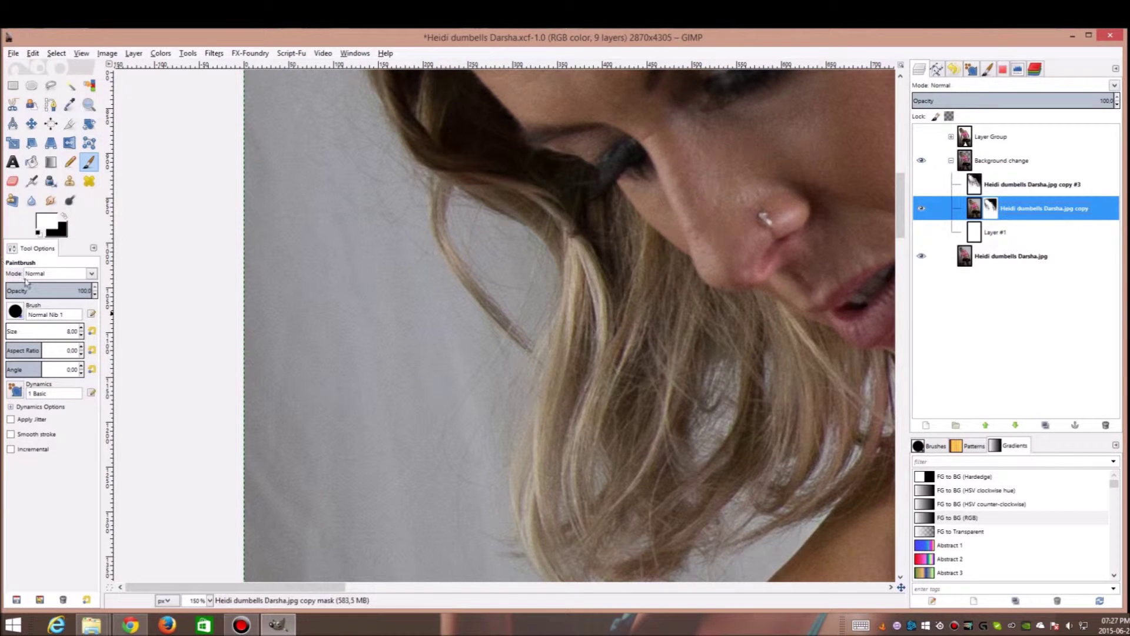
left_click_drag(43, 291, 28, 291)
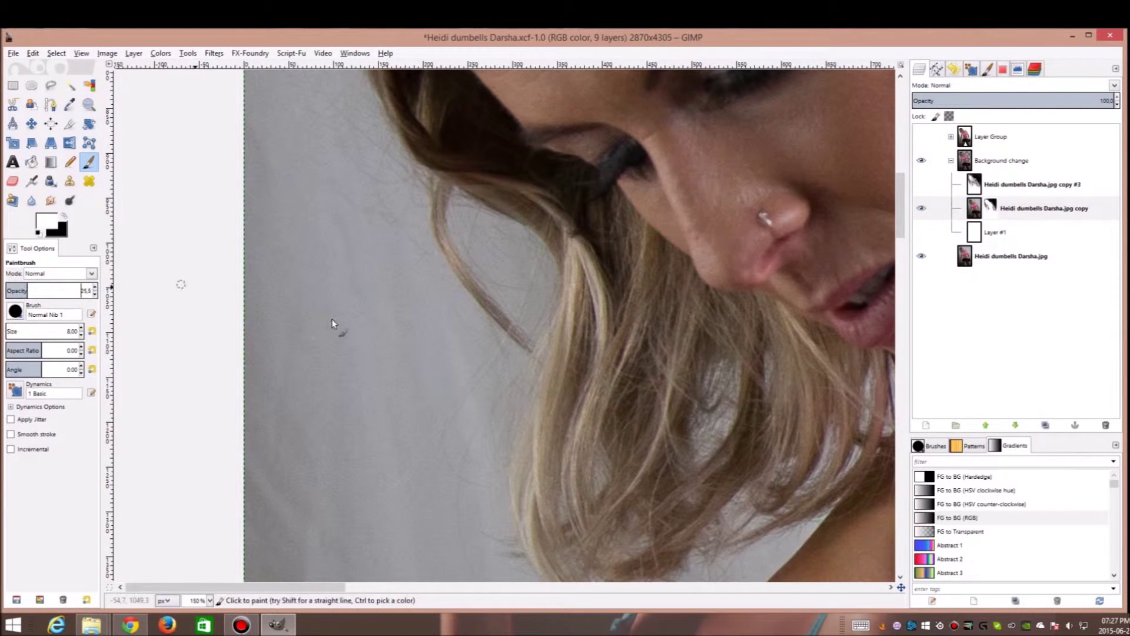
left_click_drag(545, 336, 528, 374)
right_click(551, 347)
right_click(556, 327)
- Hide the original photo, dab the hair edge on the mask, and show white Layer #1
left_click(923, 257)
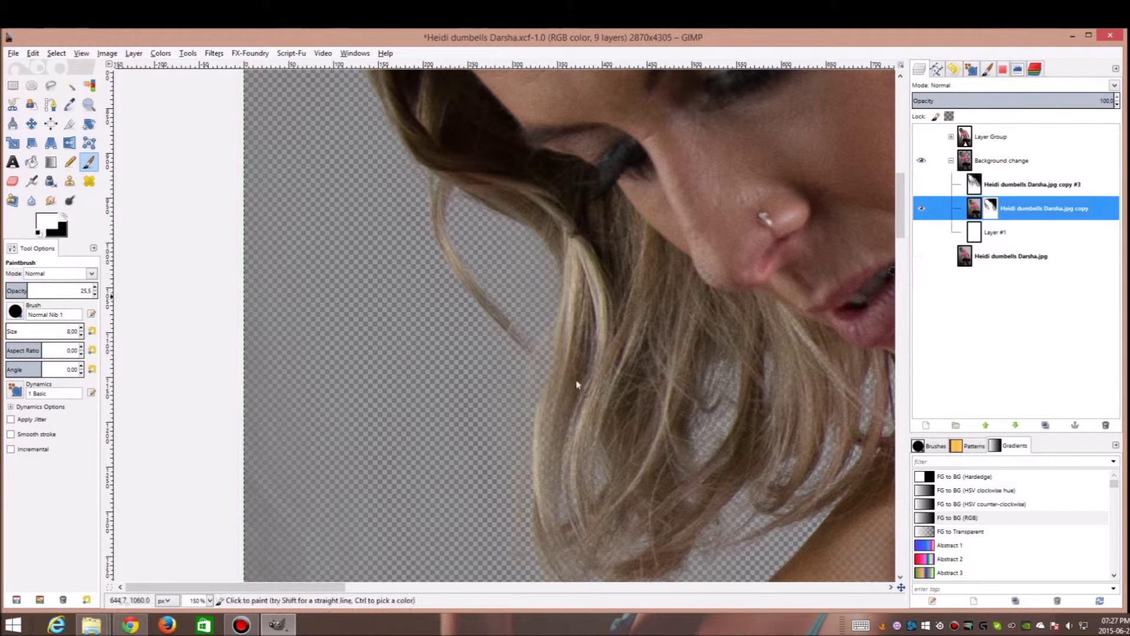
left_click(553, 330)
left_click(536, 366)
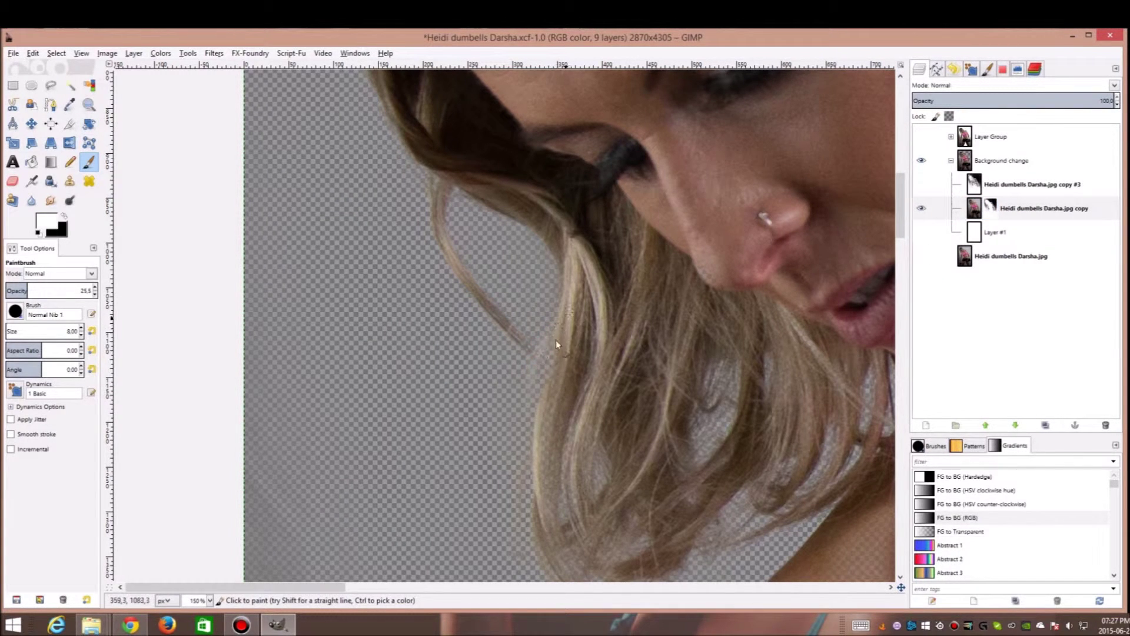
left_click(921, 232)
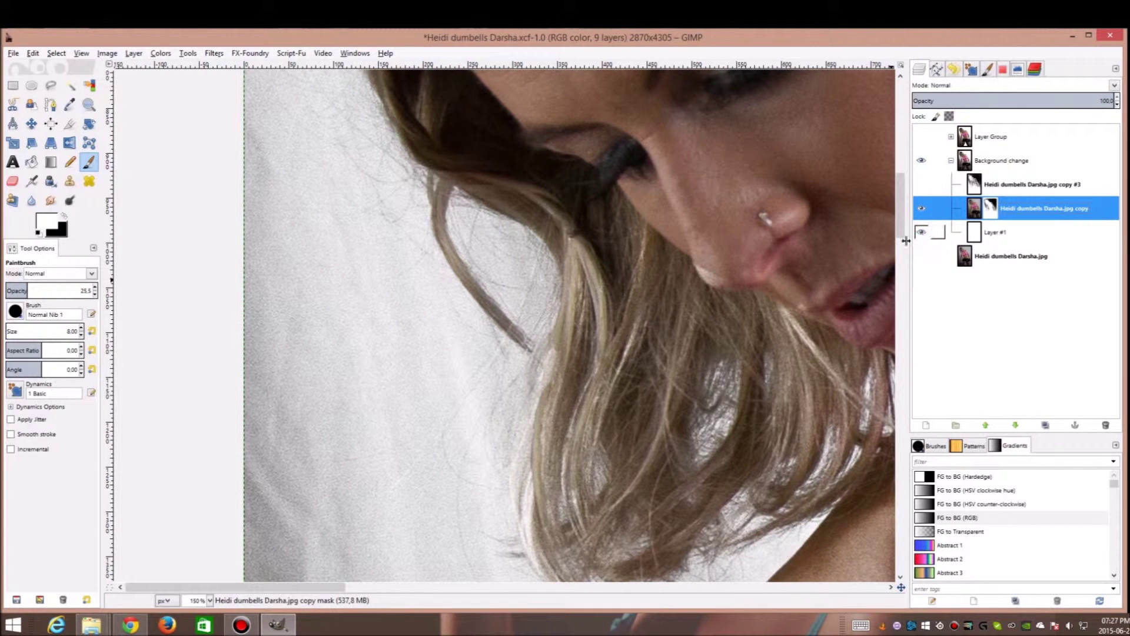
- Dab the mask along the hair against white, then set opacity ~55 and size 25.57
left_click(558, 328)
left_click(624, 351)
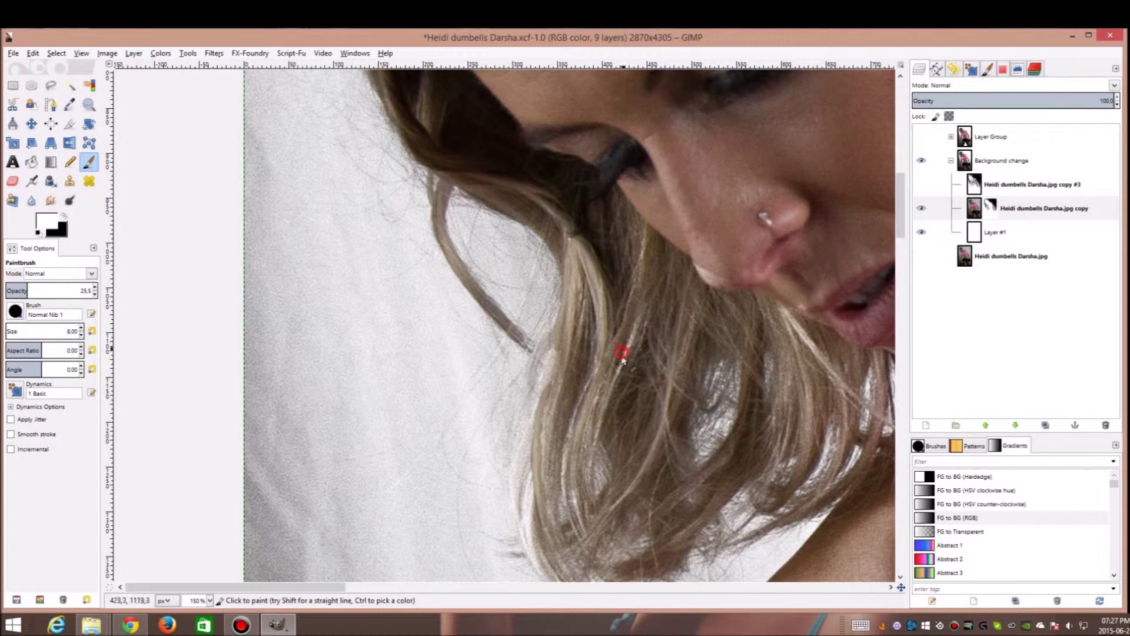
left_click(639, 318)
mouse_move(64, 295)
left_mouse_down()
mouse_move(55, 287)
mouse_move(100, 287)
left_mouse_up()
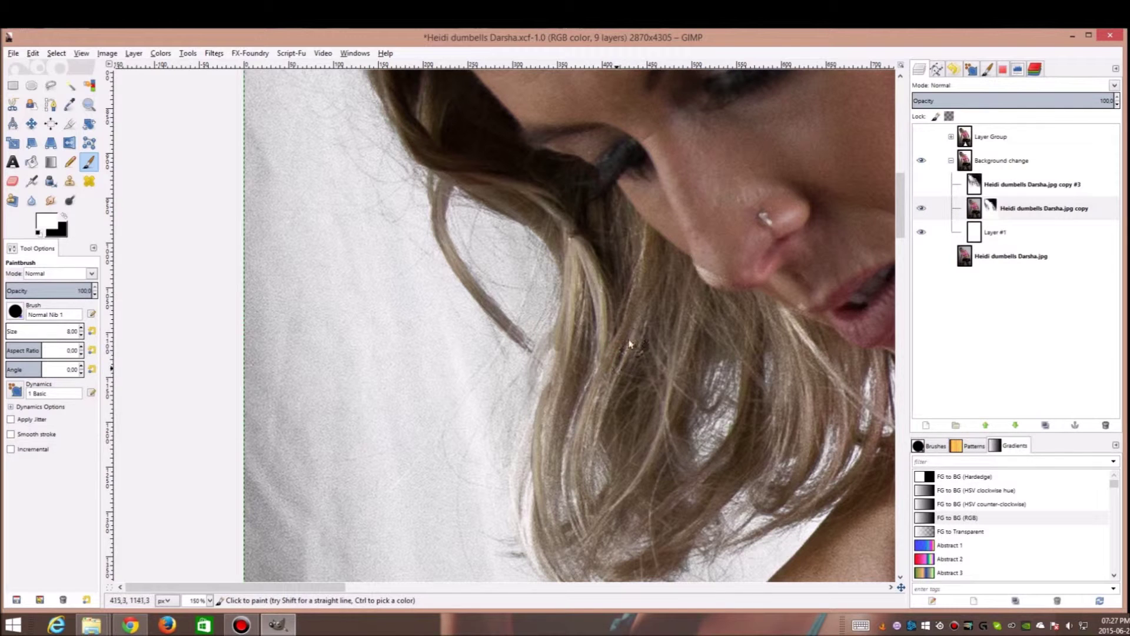
left_click_drag(7, 332, 8, 331)
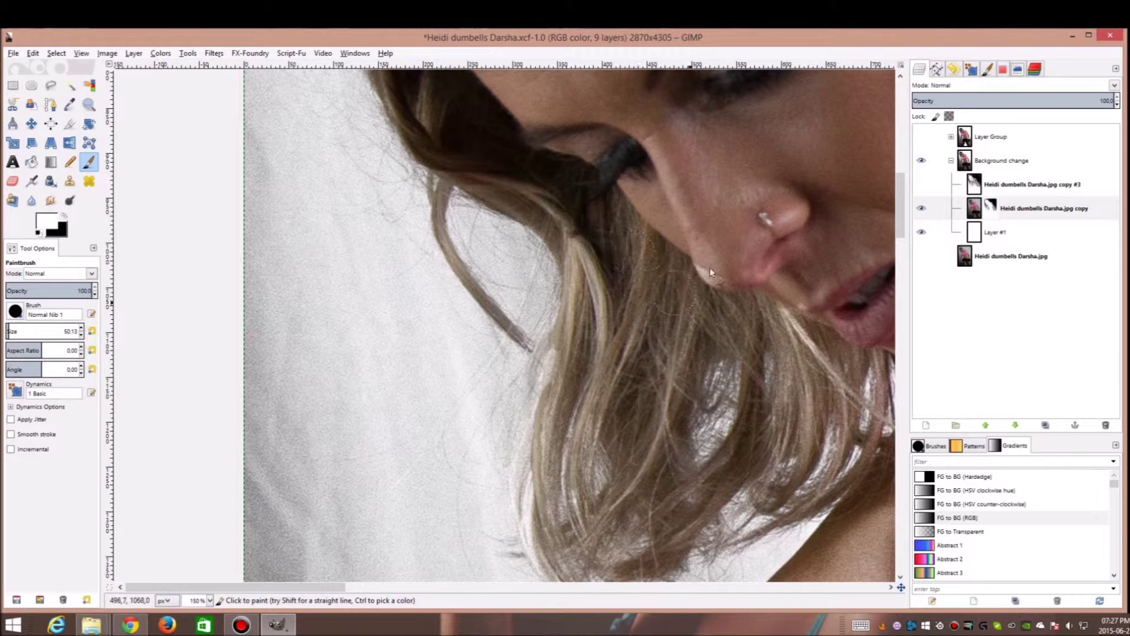
left_click_drag(23, 332, 9, 332)
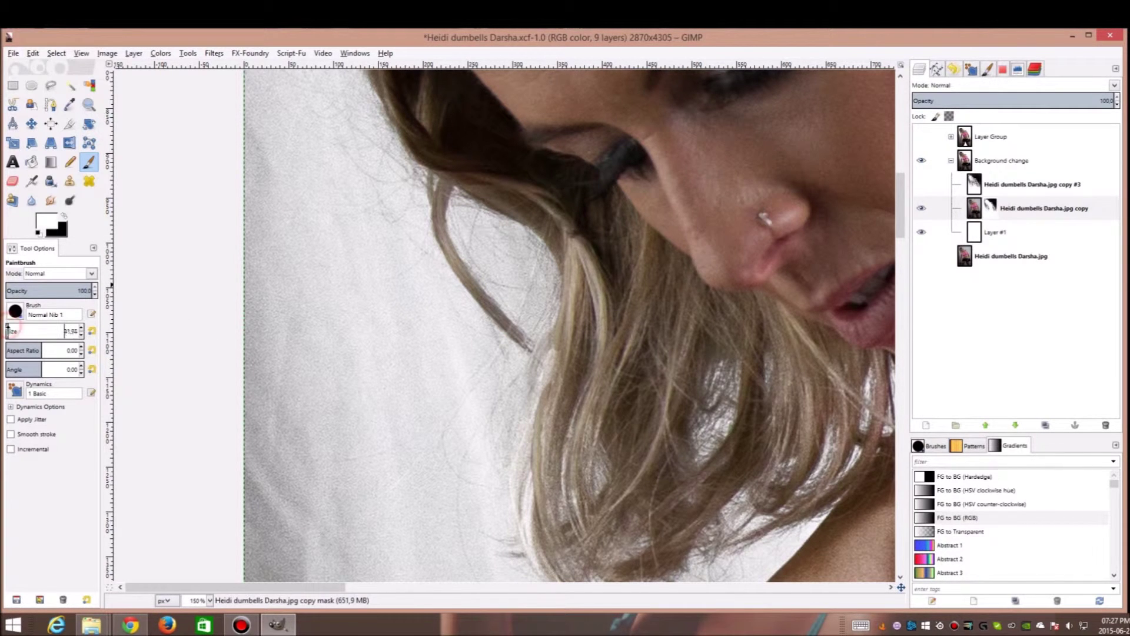
- Dab the mask on the hair while toggling the original photo layer to compare
left_click(922, 256)
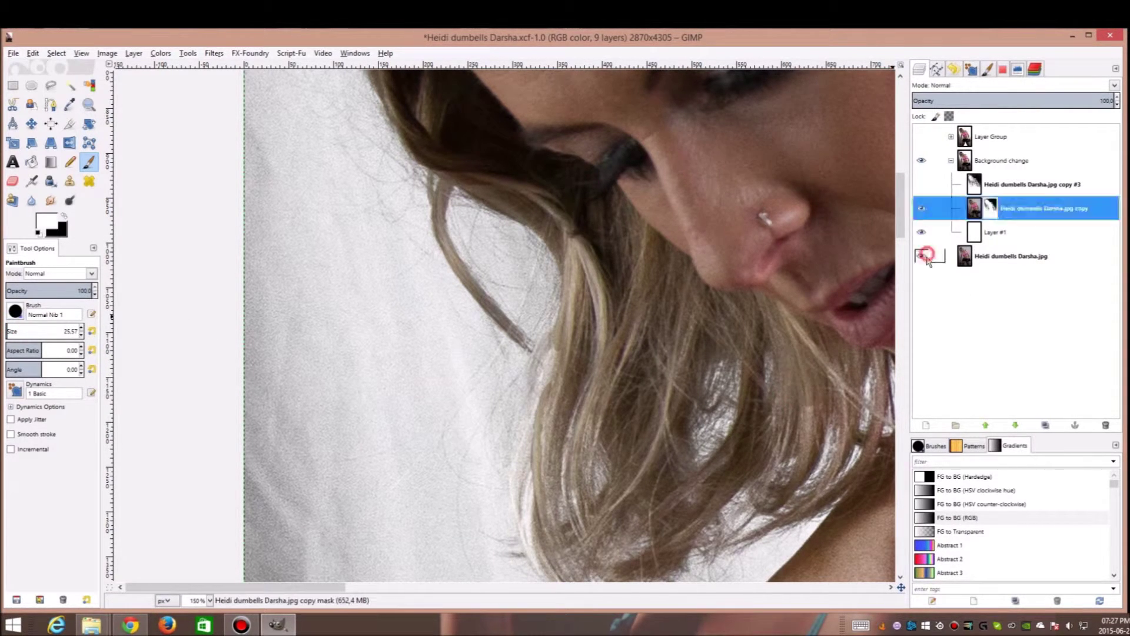
left_click(824, 372)
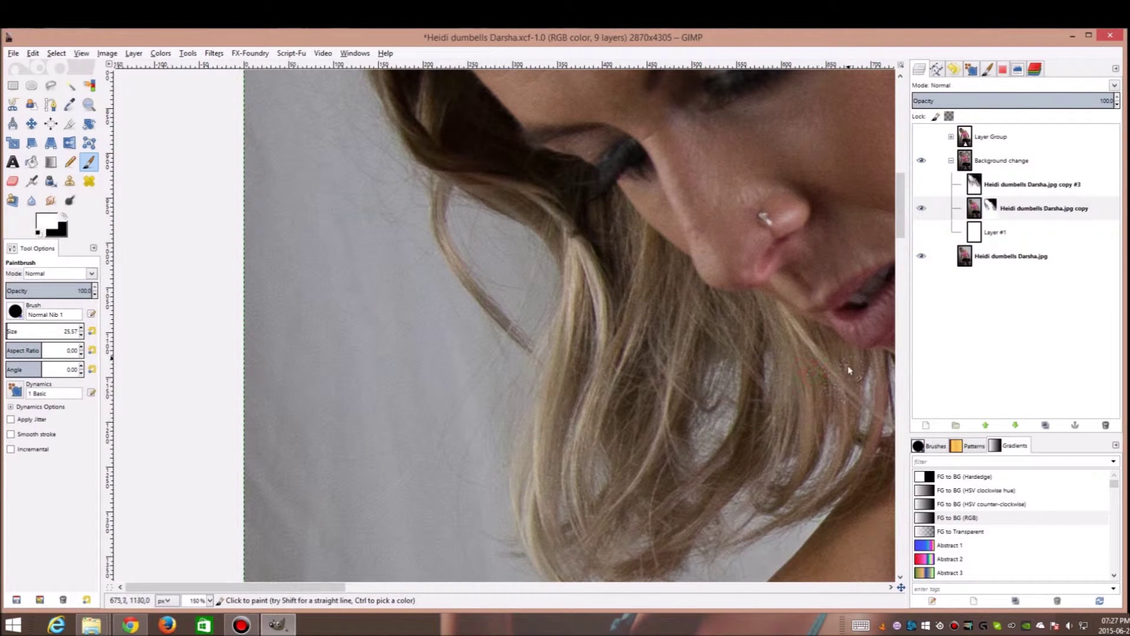
left_click(922, 256)
left_click(921, 256)
left_click(922, 256)
left_click(921, 256)
left_click(921, 256)
left_click(921, 256)
- Hide white Layer #1, show the original photo behind the subject, and set brush size 14.57
left_click(922, 232)
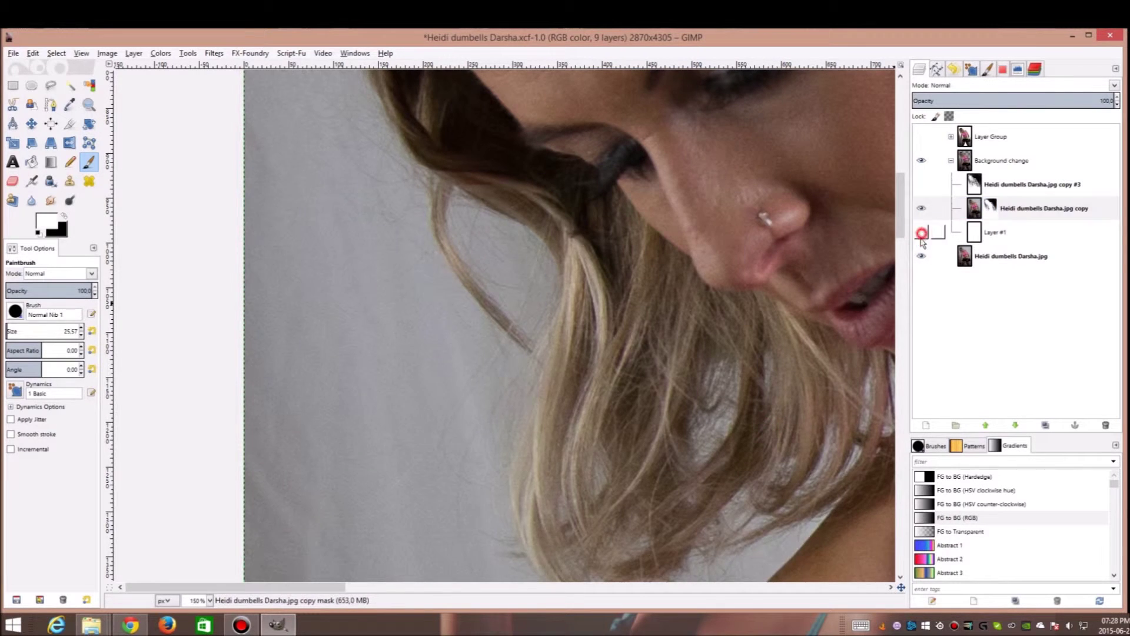
left_click(921, 232)
left_click(921, 256)
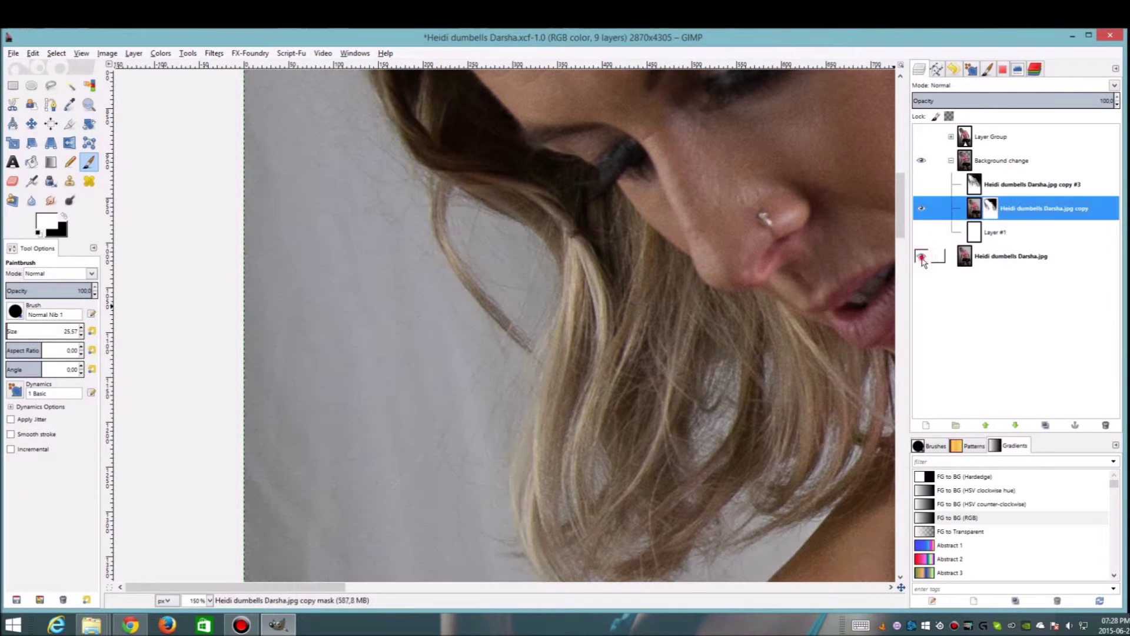
left_click(921, 259)
left_click(921, 259)
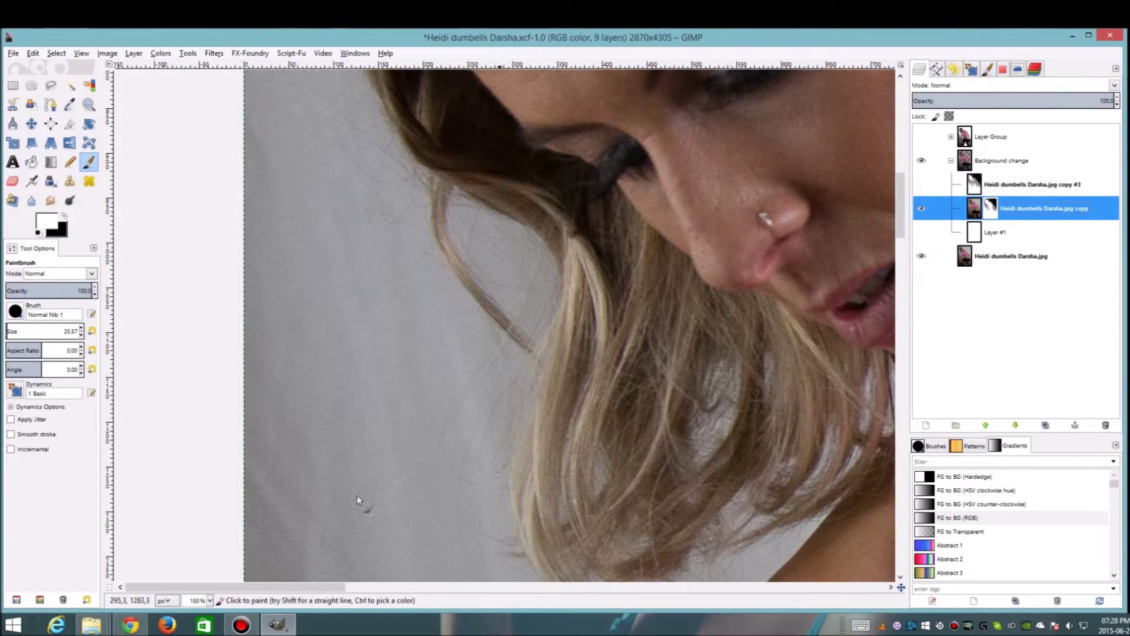
left_click(83, 335)
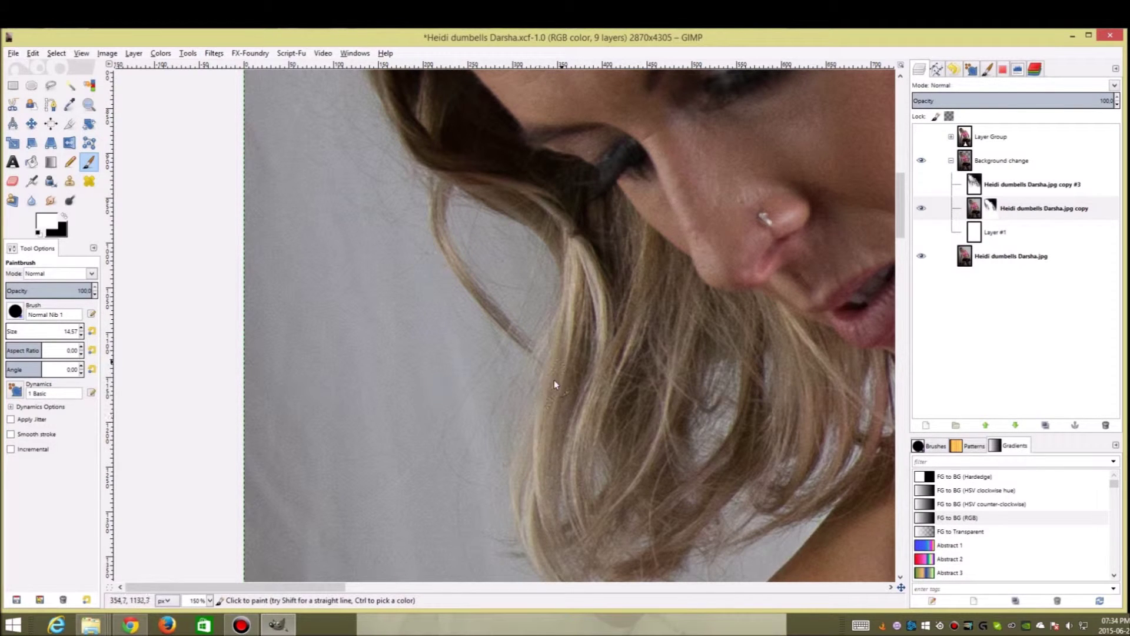
- Set black as paint colour with brush opacity 44.1, and hide the white background layer
left_click(921, 234)
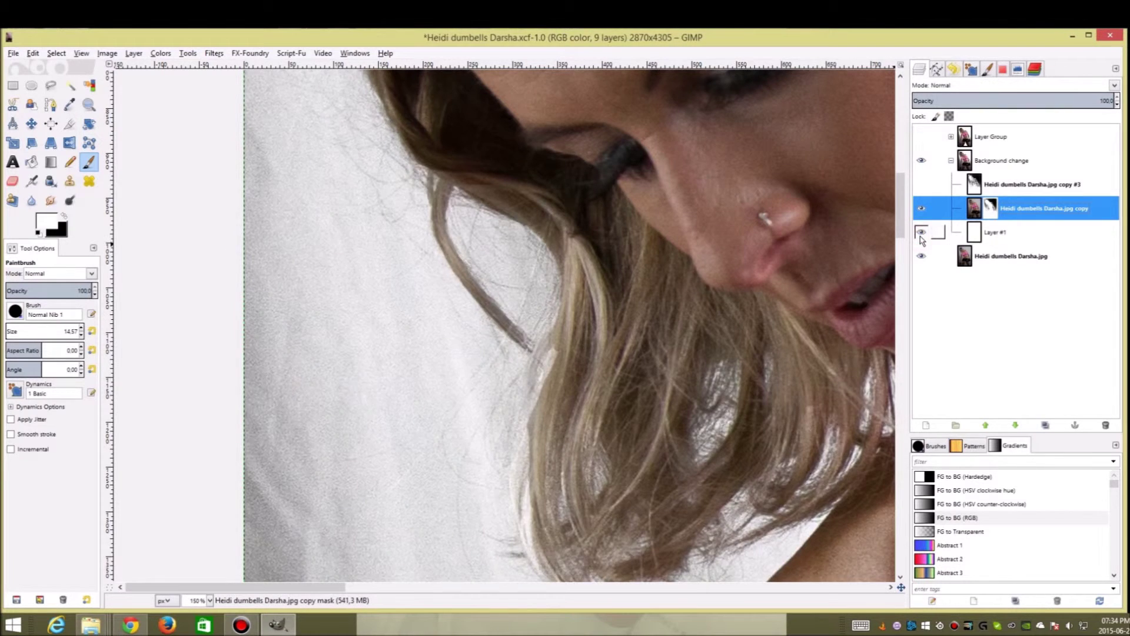
left_click(921, 234)
left_click(921, 233)
left_click(63, 216)
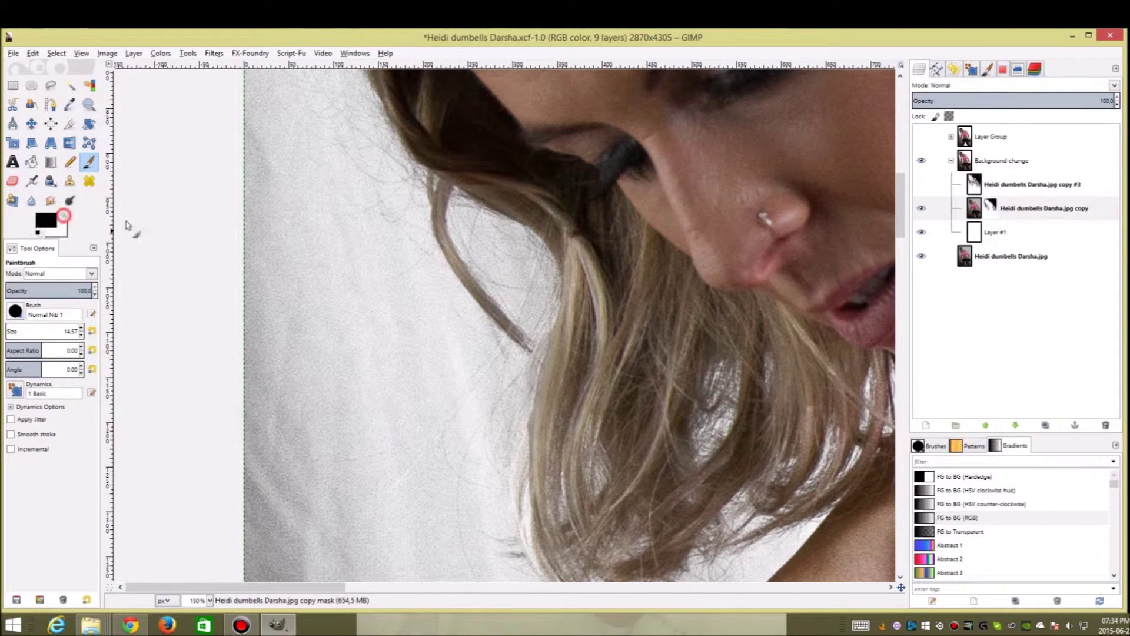
left_click_drag(84, 291, 43, 290)
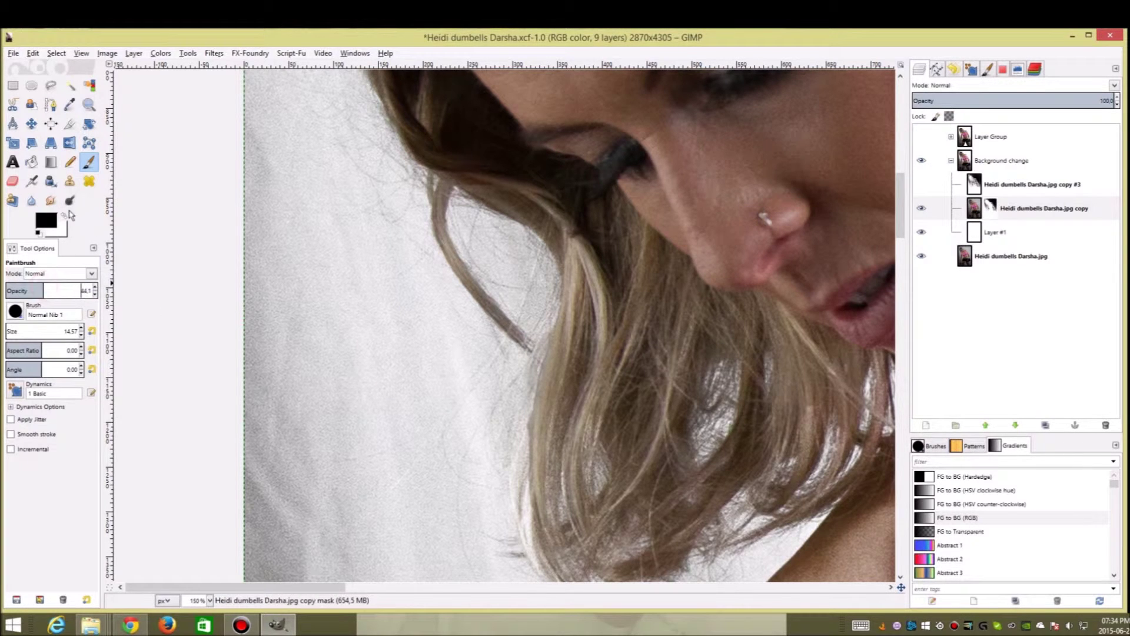
left_click(63, 215)
left_click(922, 232)
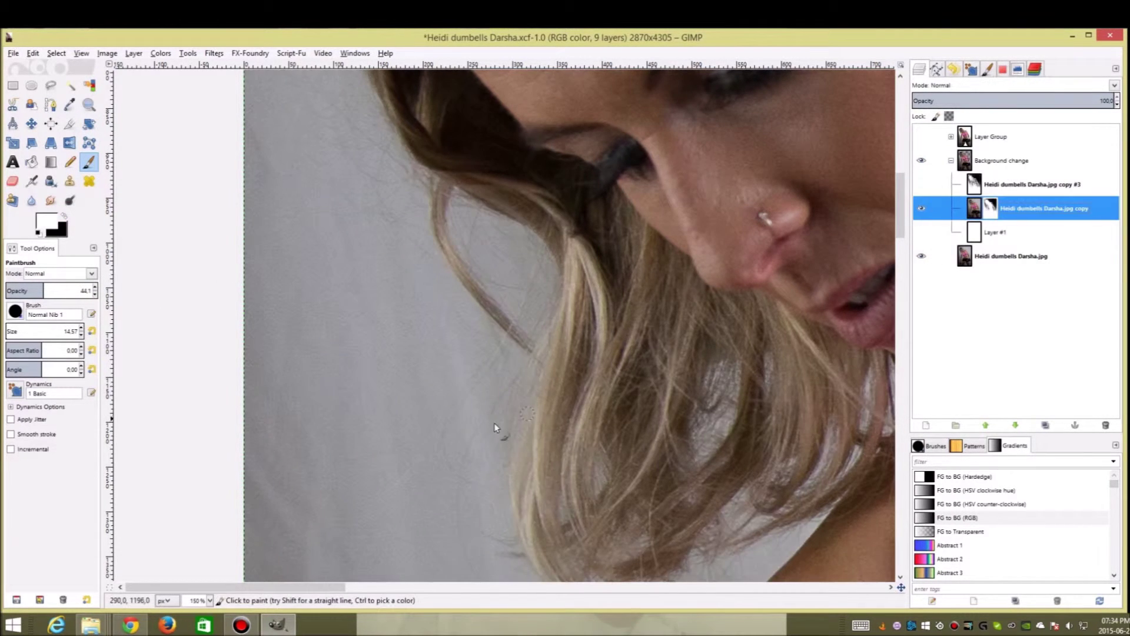
- Paint the mask softly over the hair, then paint white along the edge to reveal strands
left_click_drag(546, 442, 534, 413)
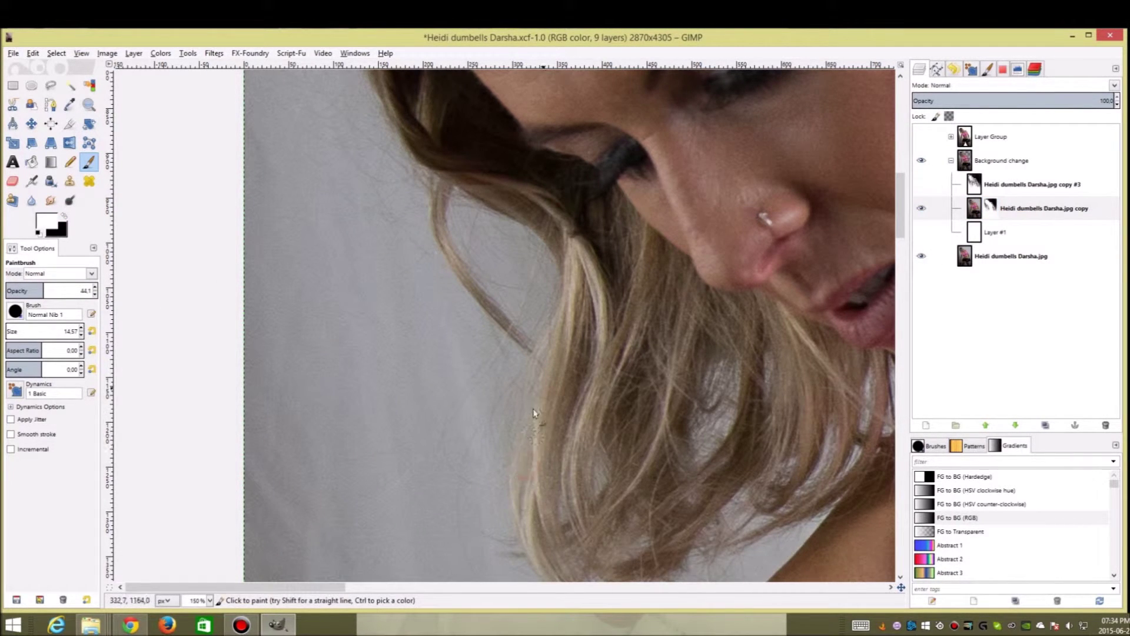
key("z")
key("p")
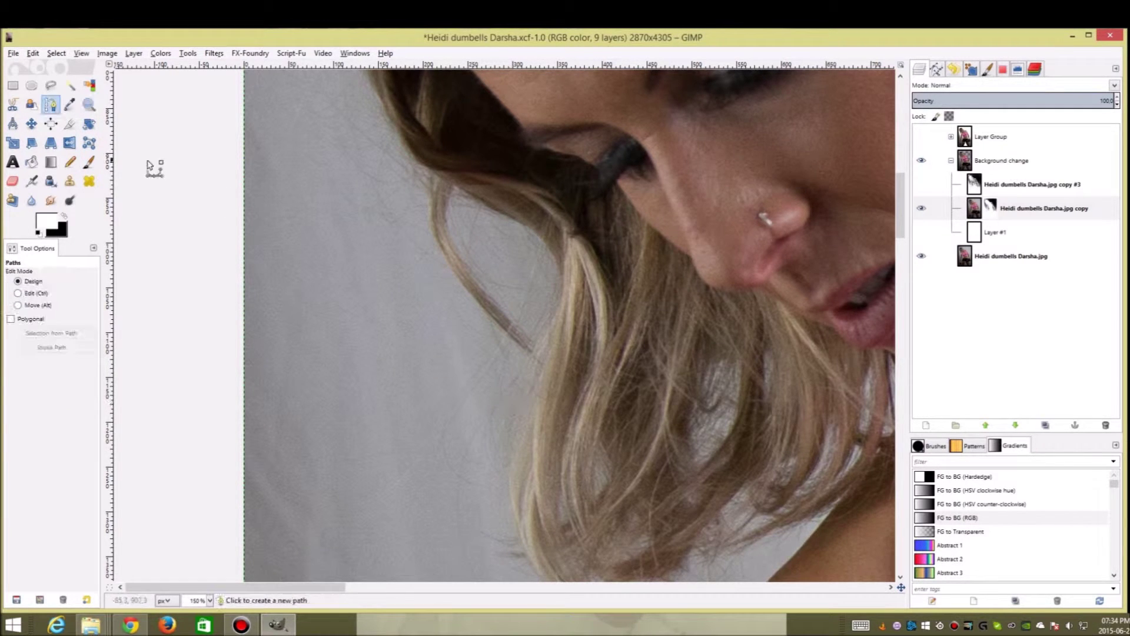
key("x")
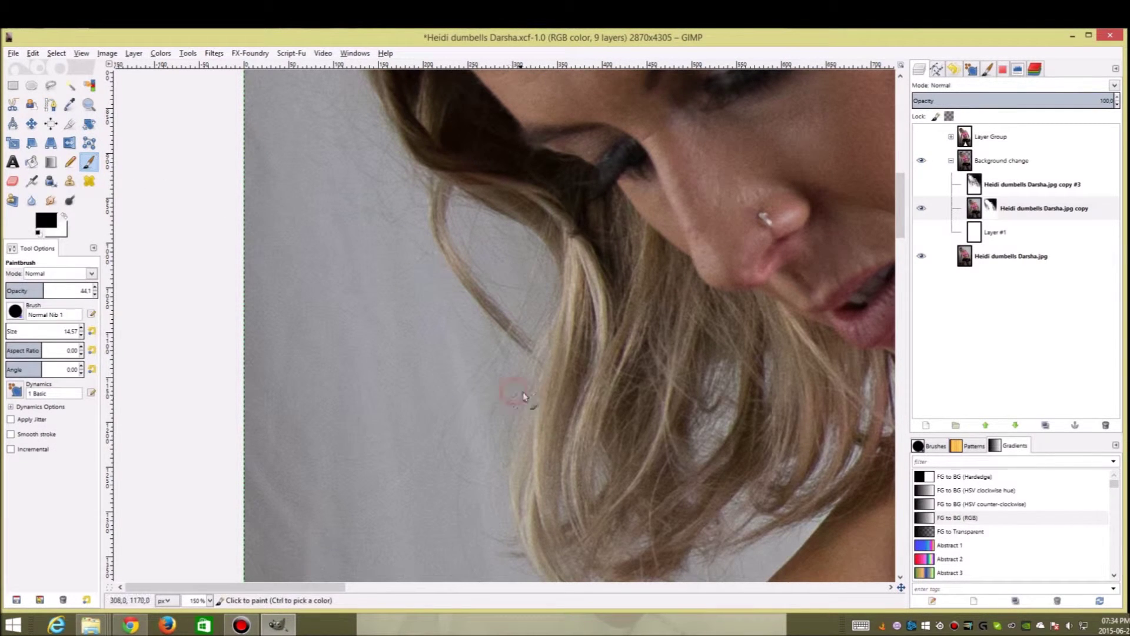
key("x")
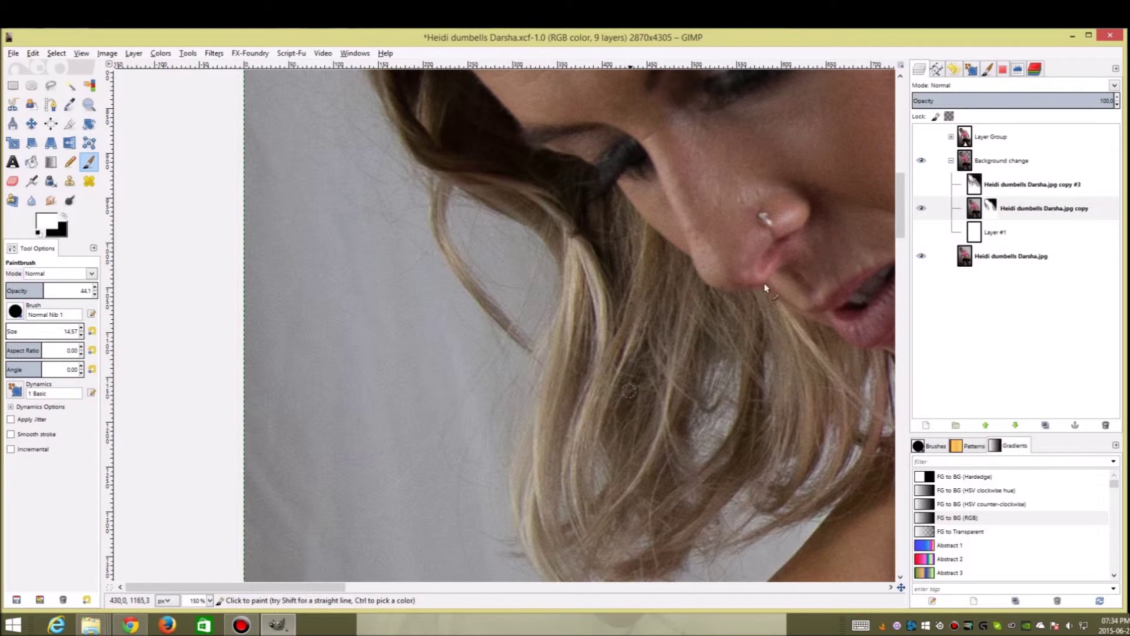
left_click(922, 232)
left_click(922, 234)
mouse_move(518, 376)
left_mouse_down()
mouse_move(533, 377)
mouse_move(508, 388)
mouse_move(518, 396)
mouse_move(509, 418)
mouse_move(489, 425)
mouse_move(542, 398)
left_mouse_up()
- Paint black along the hair edge to hide background, briefly hiding both background layers
key("x")
key("x")
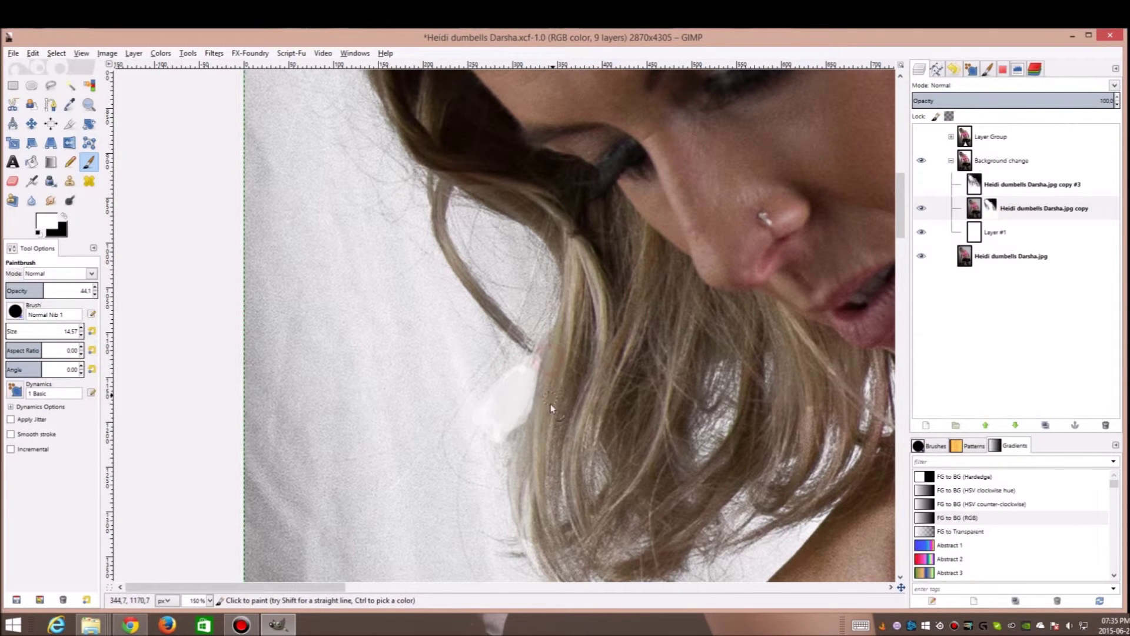
left_click_drag(510, 441, 544, 396)
key("x")
key("ctrl")
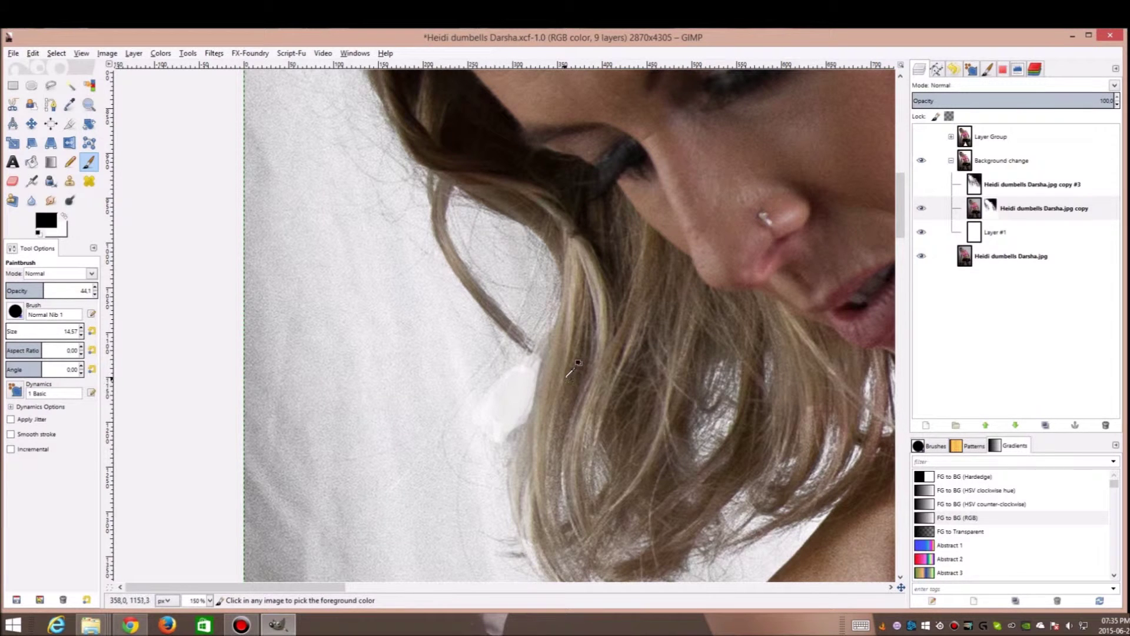
left_click(921, 232)
left_click(921, 256)
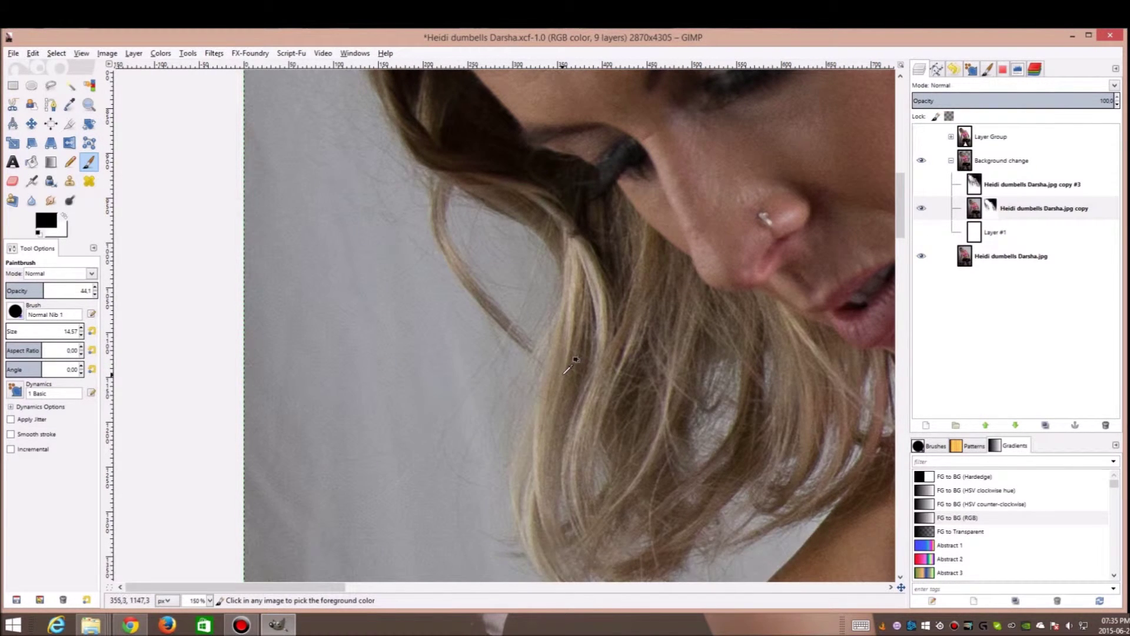
key("ctrl+z")
key("ctrl+z")
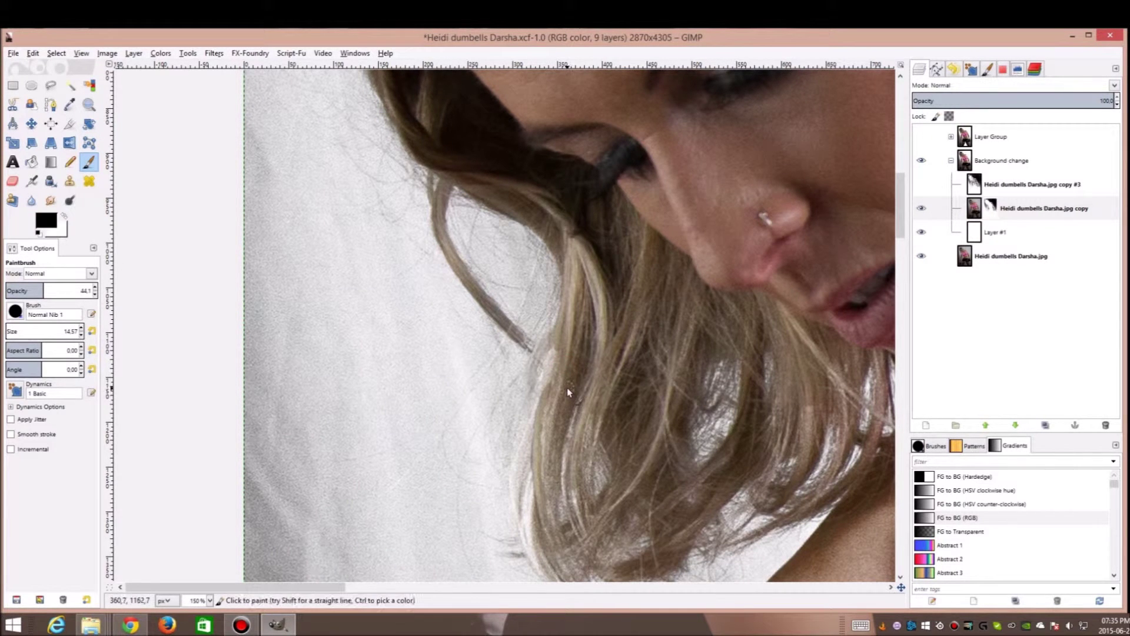
- Paint white down the hair edge to restore strands and raise brush opacity to 100
key("x")
left_click_drag(564, 375, 546, 462)
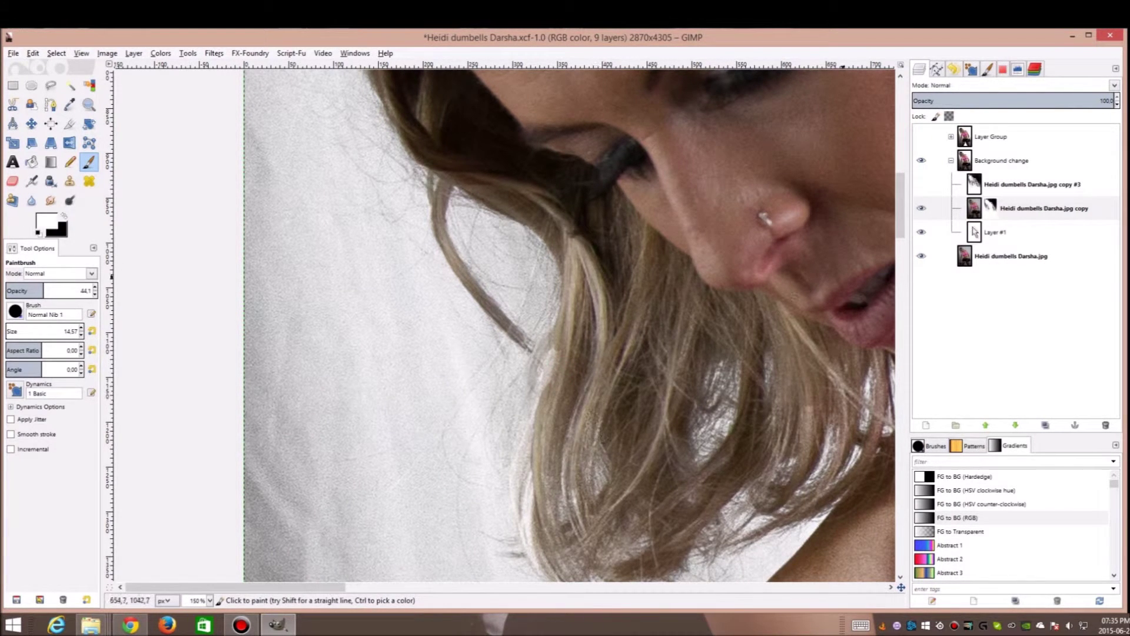
left_click(921, 232)
left_click(921, 232)
left_click_drag(75, 288, 184, 323)
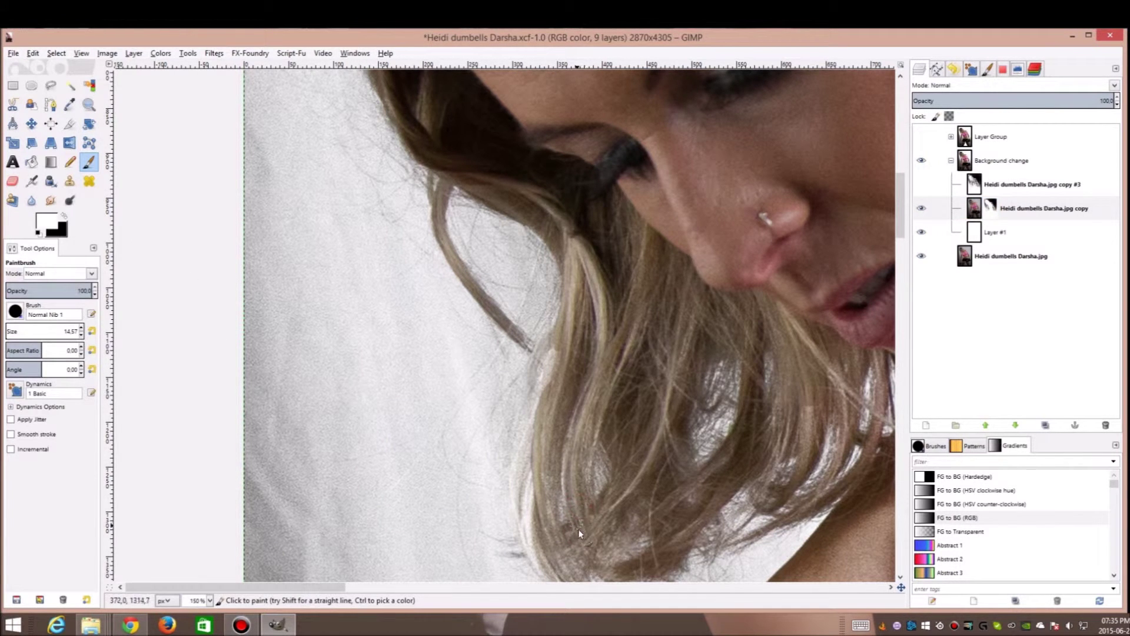
left_click(921, 232)
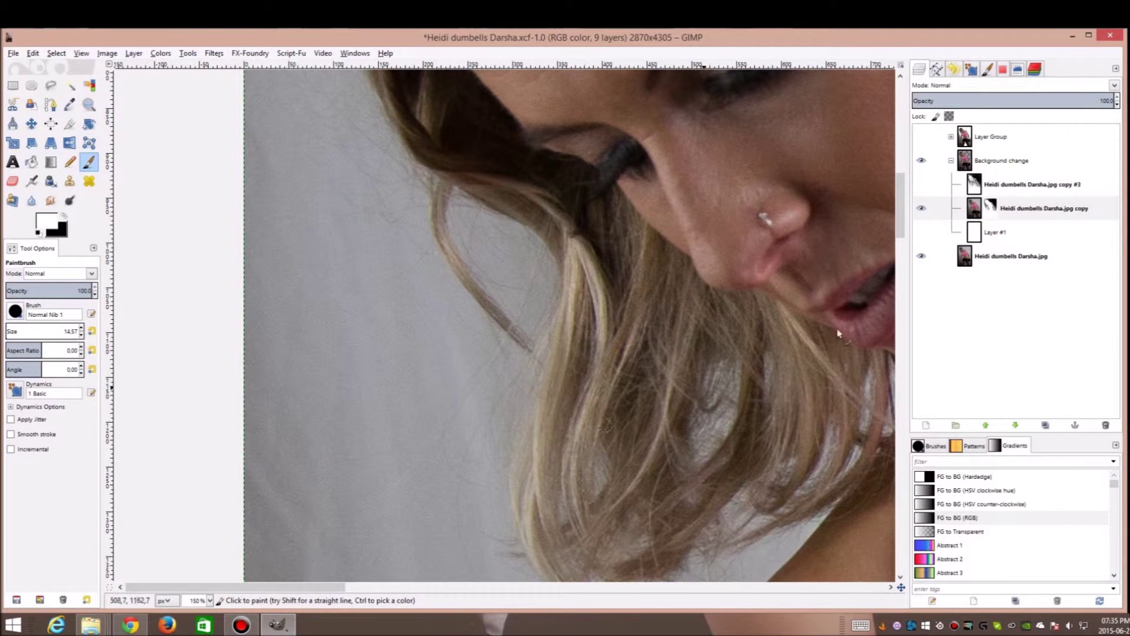
left_click(921, 232)
left_click(921, 232)
left_click(921, 231)
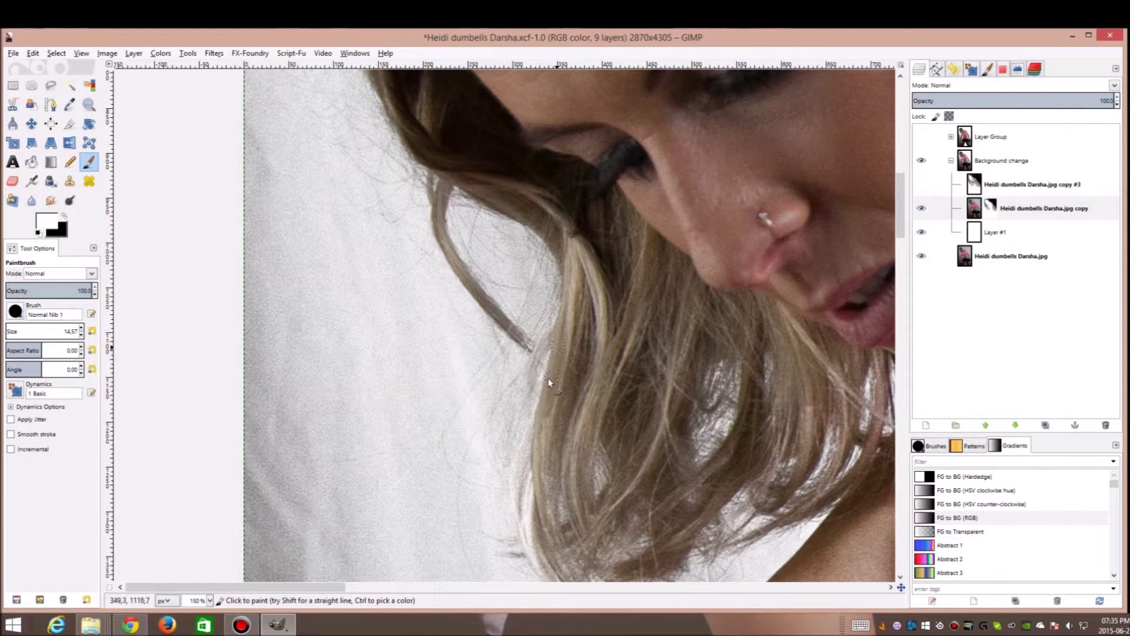
- Paint a hair strand back into the mask and shrink the brush to size 5.57
mouse_move(532, 475)
left_mouse_down()
mouse_move(520, 513)
mouse_move(518, 499)
left_mouse_up()
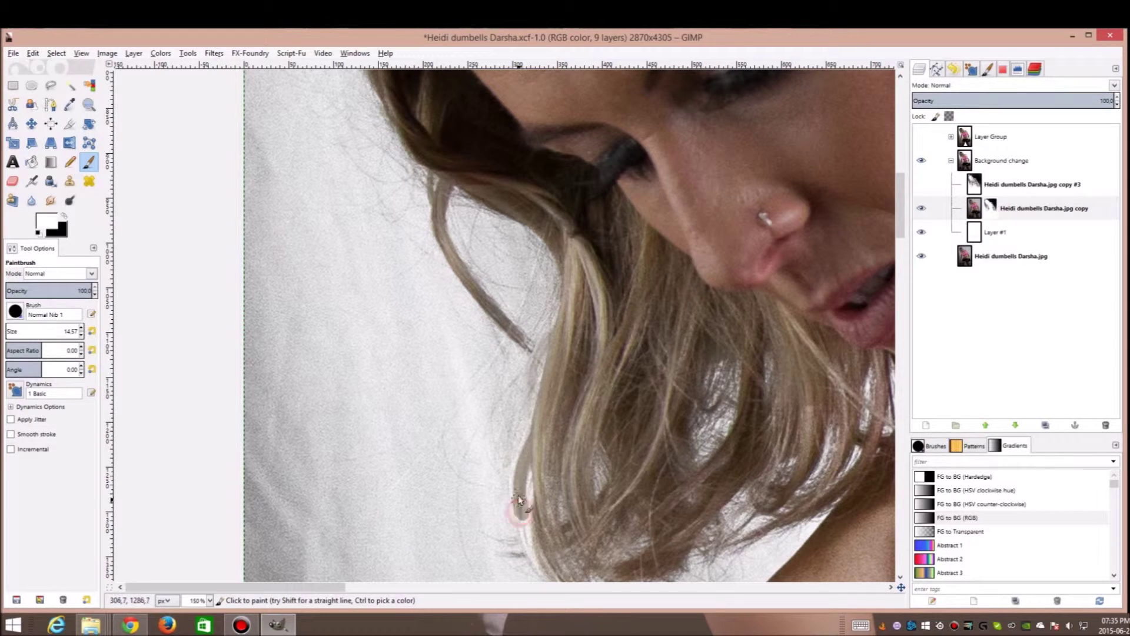
left_click_drag(532, 435, 526, 521)
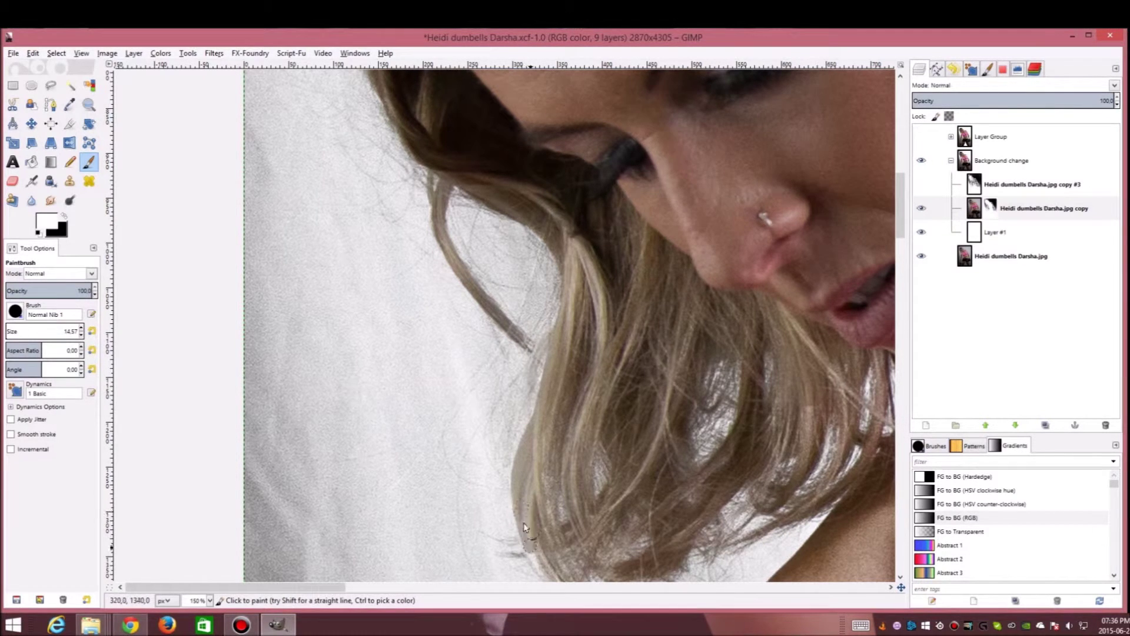
scroll(546, 461, "down", 5)
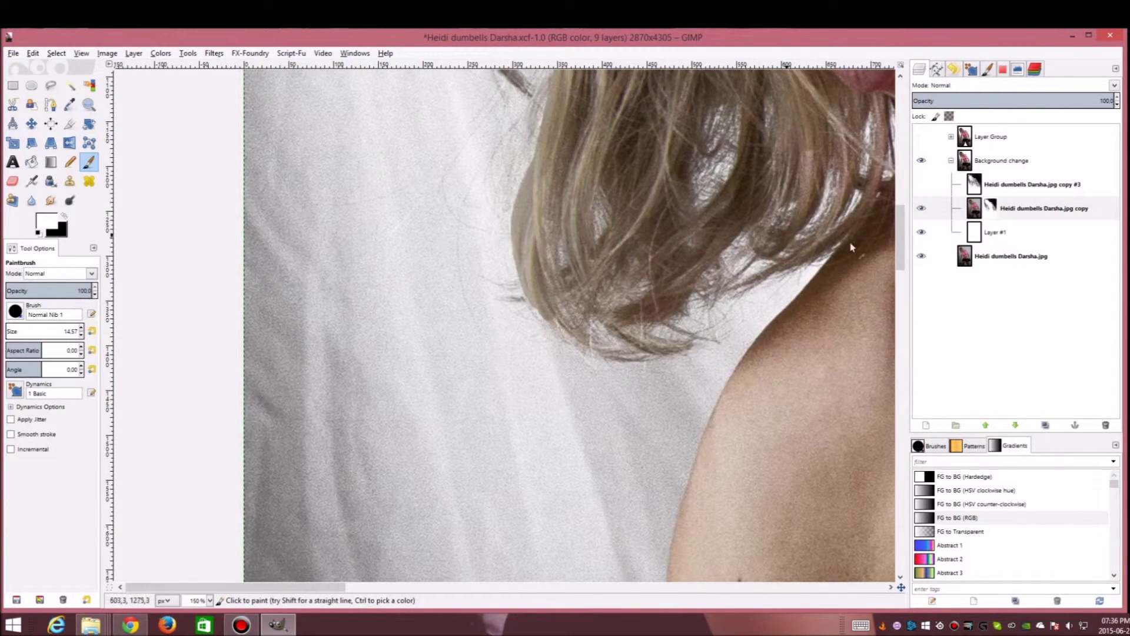
left_click(921, 232)
left_click(921, 232)
left_click(921, 232)
left_click(921, 232)
left_click_drag(16, 332, 11, 333)
left_click(921, 232)
left_click(921, 232)
- Dab and paint the loose hair tip and strand, comparing against the white background
left_click(582, 346)
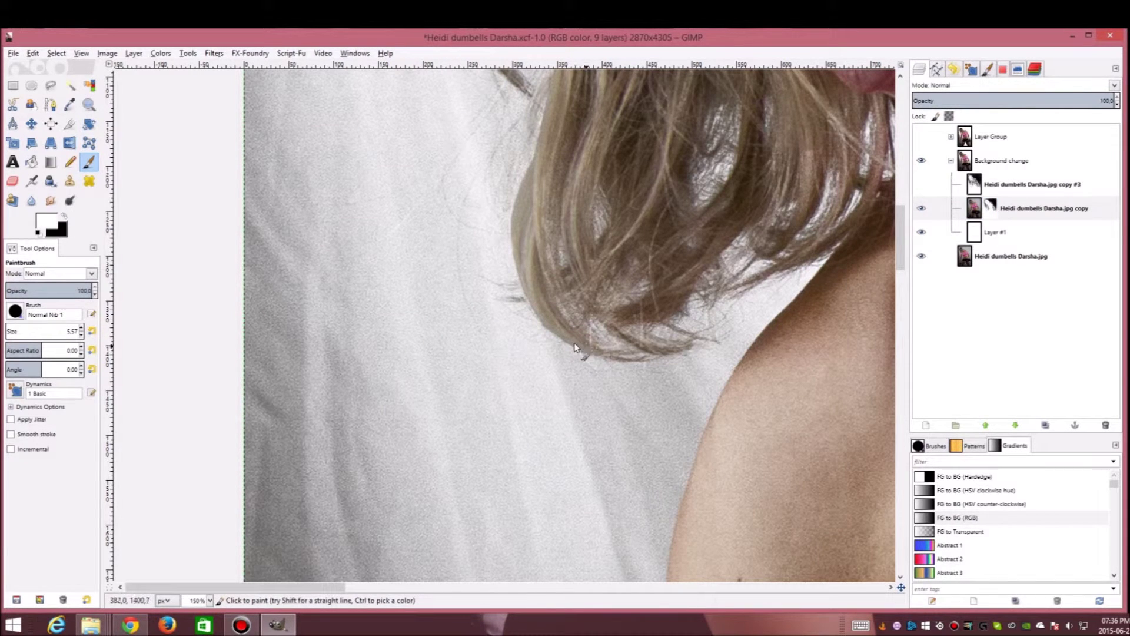
left_click(921, 232)
left_click(921, 232)
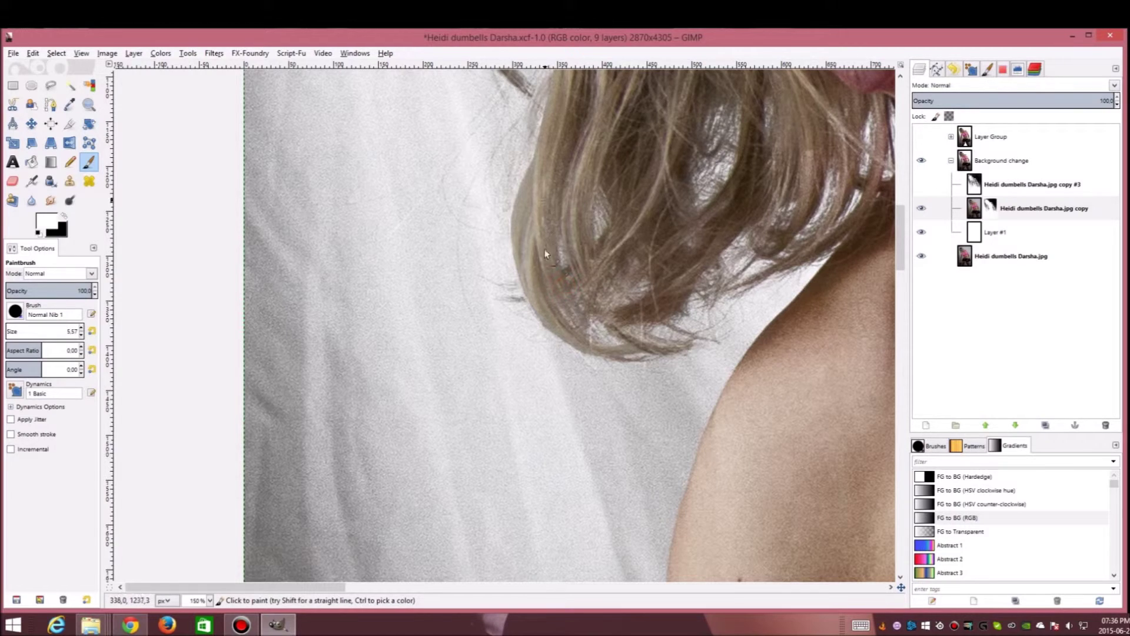
left_click(921, 232)
left_click(921, 232)
left_click(558, 232)
scroll(577, 302, "up", 5)
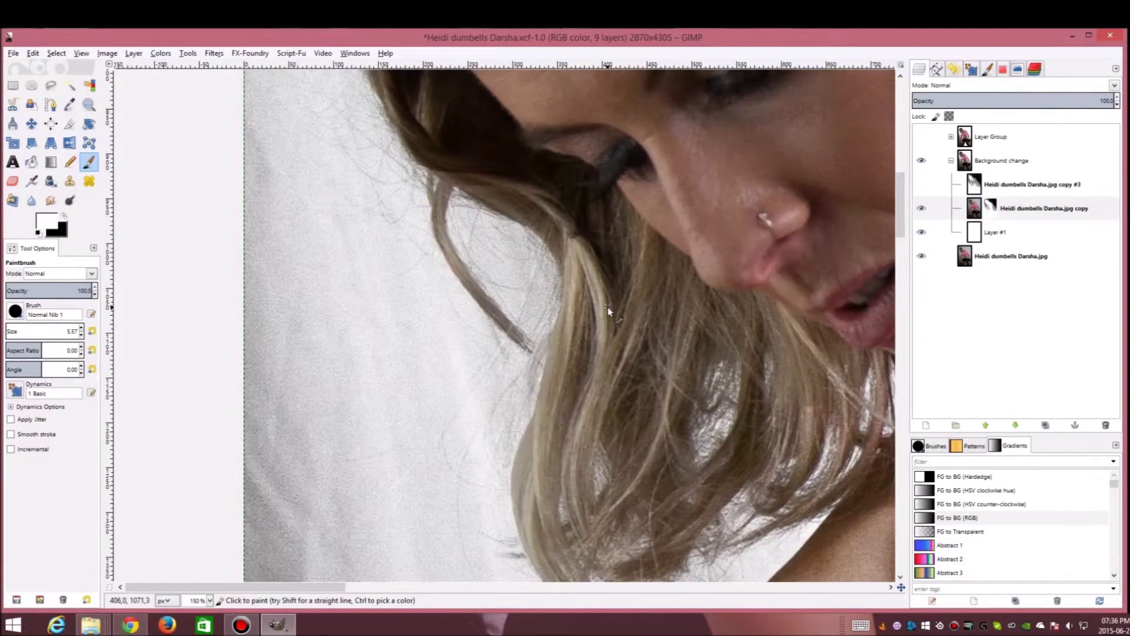
left_click(922, 232)
left_click(921, 232)
left_click(556, 342)
left_click_drag(548, 351, 537, 388)
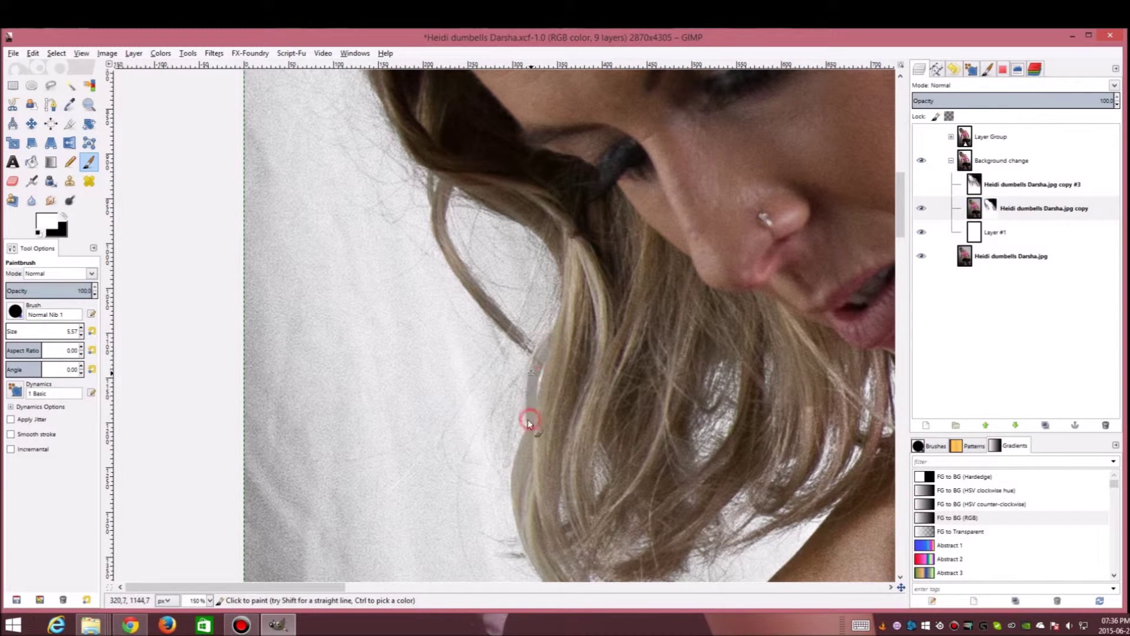
left_click(921, 231)
left_click(922, 232)
- Switch to black, pick the 2. Hardness 050 brush at 51.7 opacity, and paint the hair edge
key("z")
key("p")
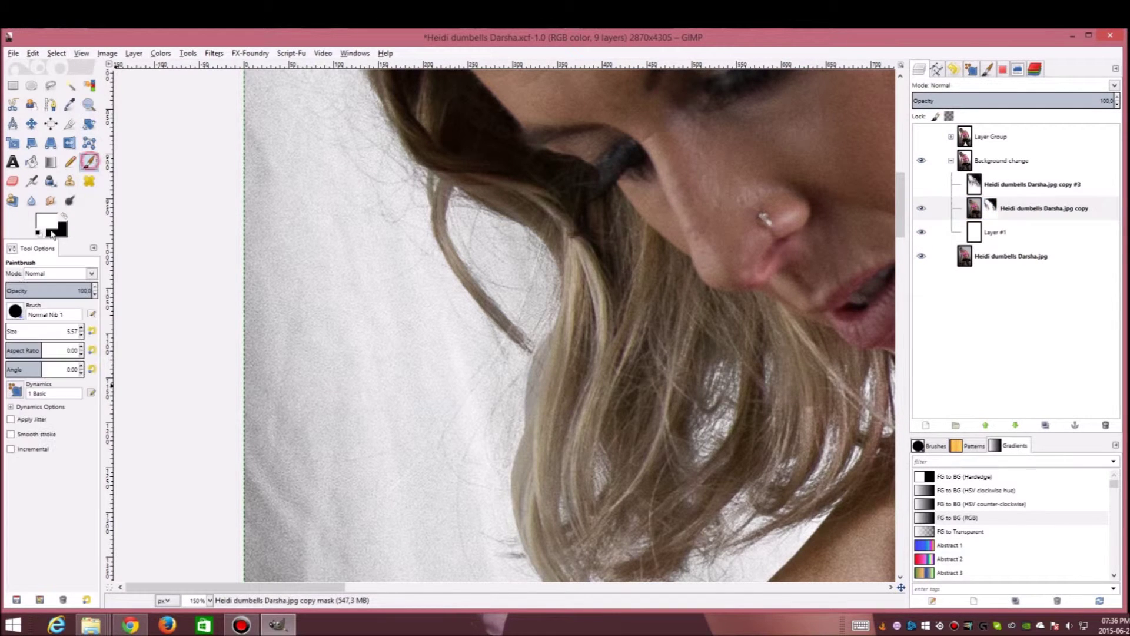
left_click(63, 217)
left_click(50, 292)
left_click(15, 310)
left_click_drag(104, 445, 107, 332)
left_click(47, 333)
left_click(384, 324)
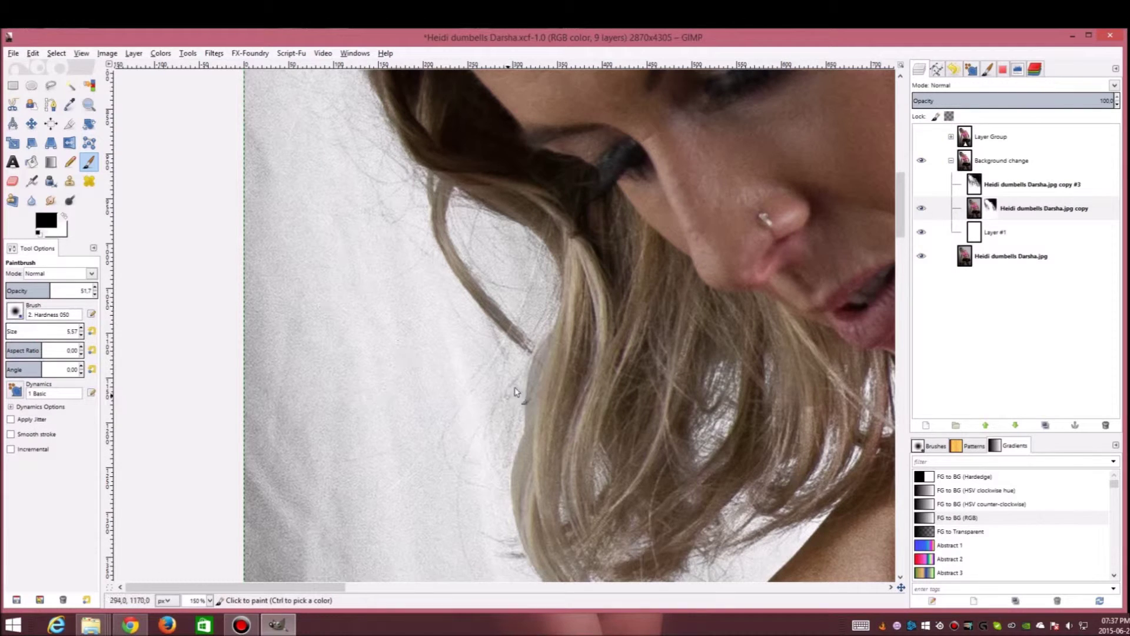
left_click_drag(528, 407, 531, 421)
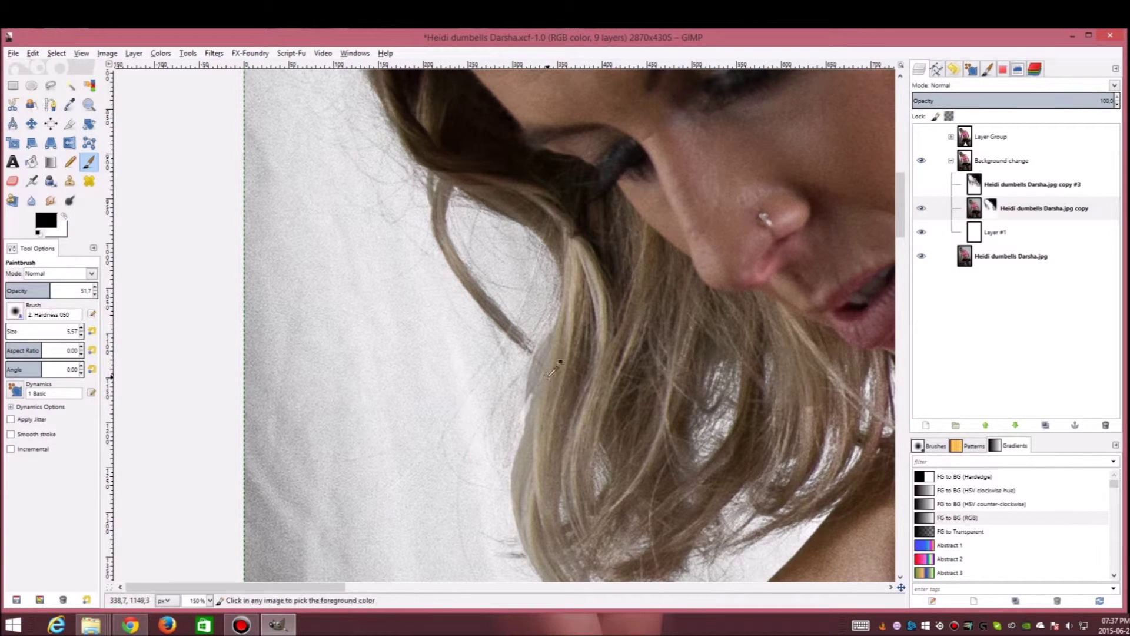
- Lower brush opacity to 29.0 and paint faint strokes up along the hair edge
left_click(31, 291)
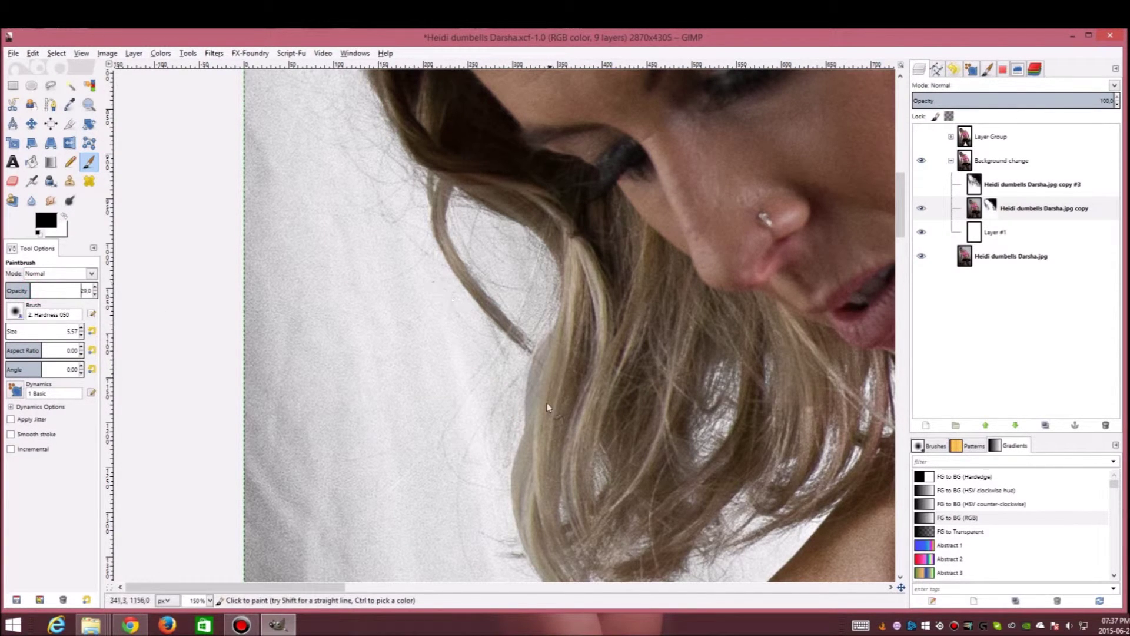
left_click(542, 354)
left_click_drag(524, 421, 523, 404)
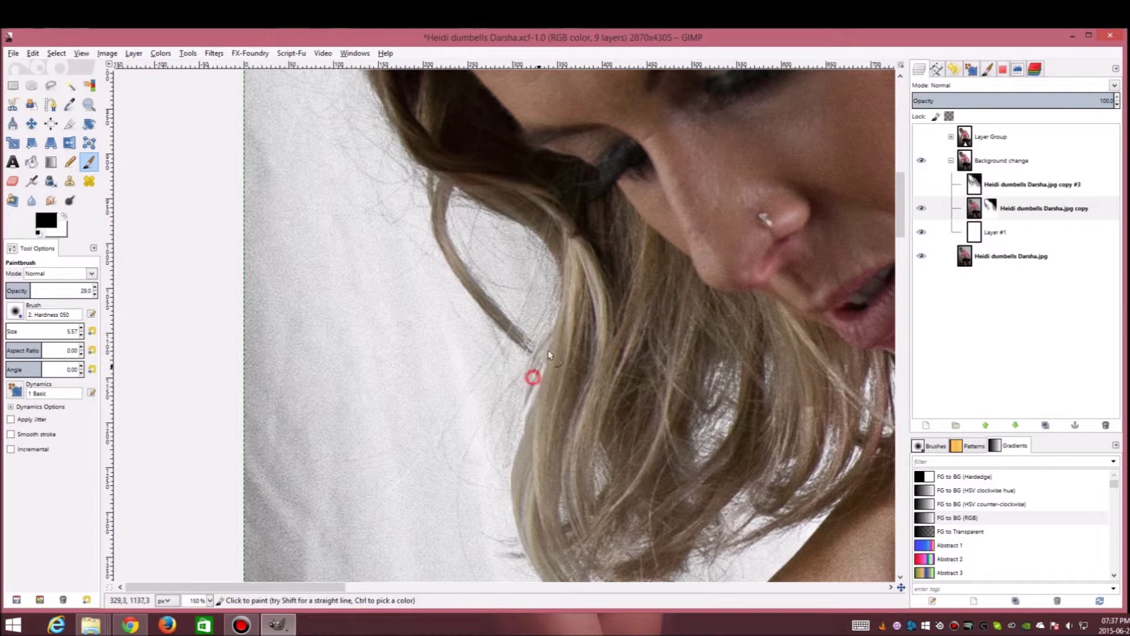
scroll(616, 339, "down", 4)
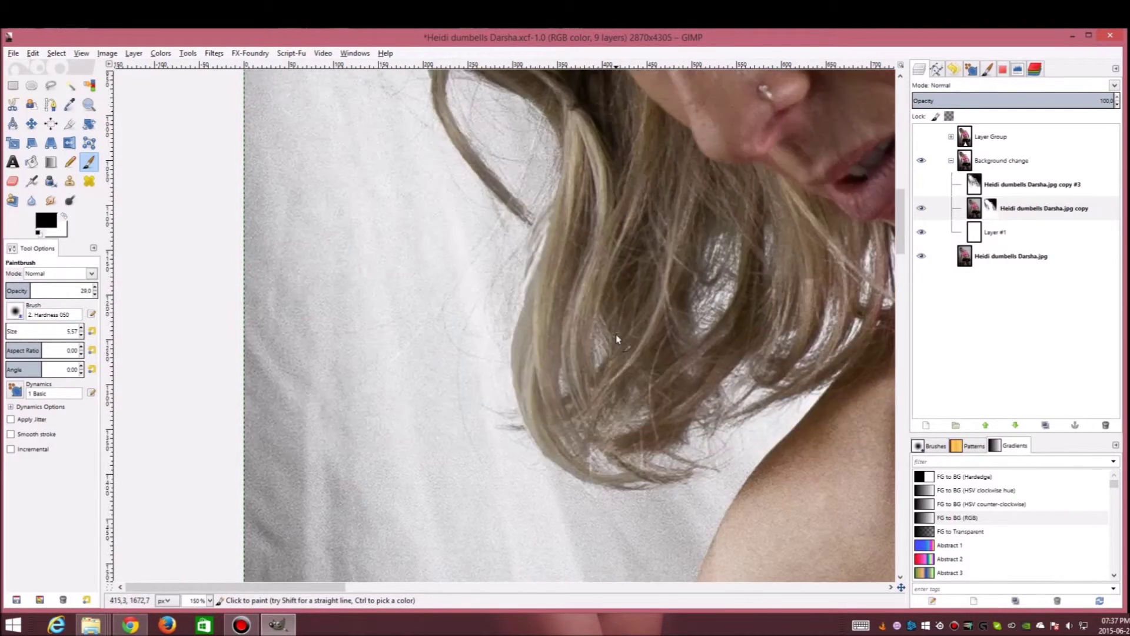
scroll(617, 339, "down", 6)
scroll(152, 169, "up", 3)
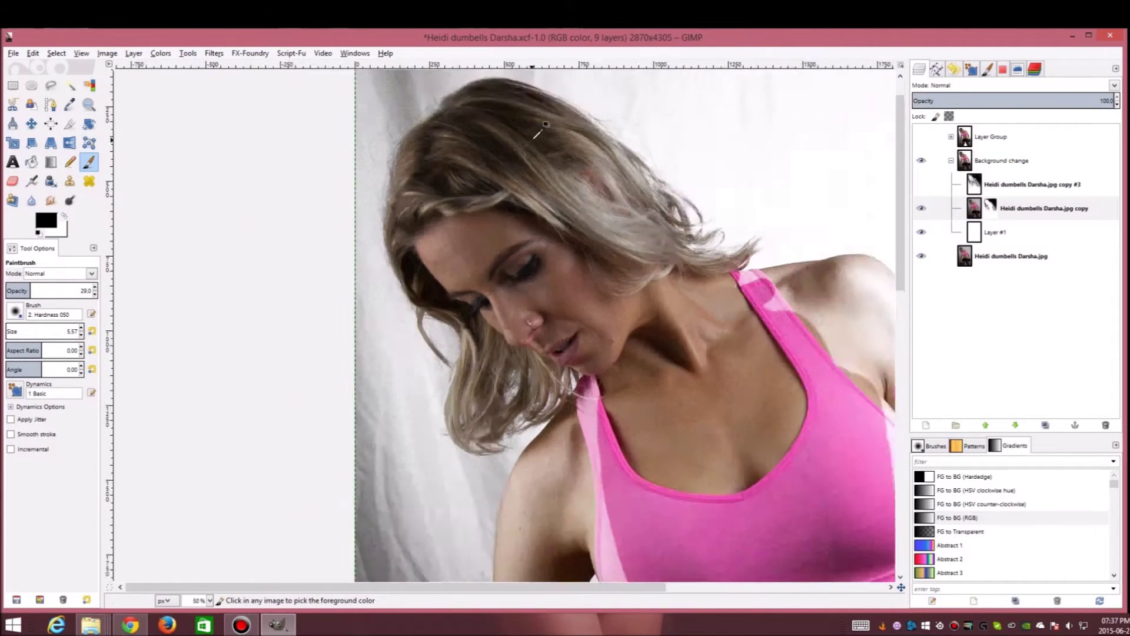
scroll(470, 317, "up", 3)
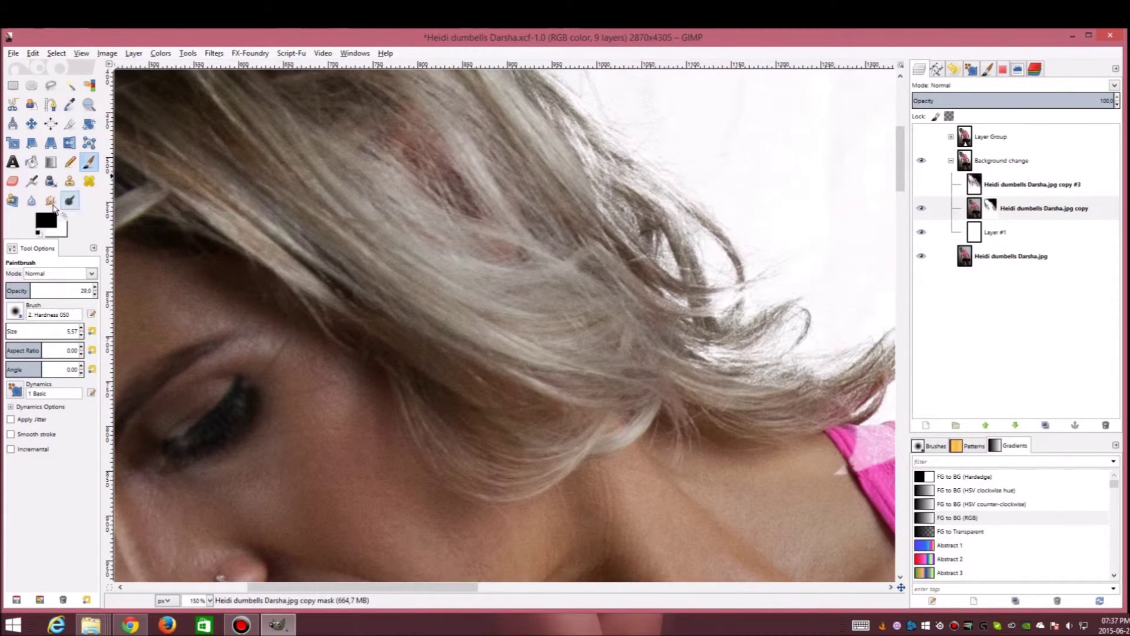
- Switch to white and pick the Round Soft 090 brush at size 74.70 and 100 opacity
left_click(63, 216)
left_click(15, 311)
scroll(59, 400, "down", 2)
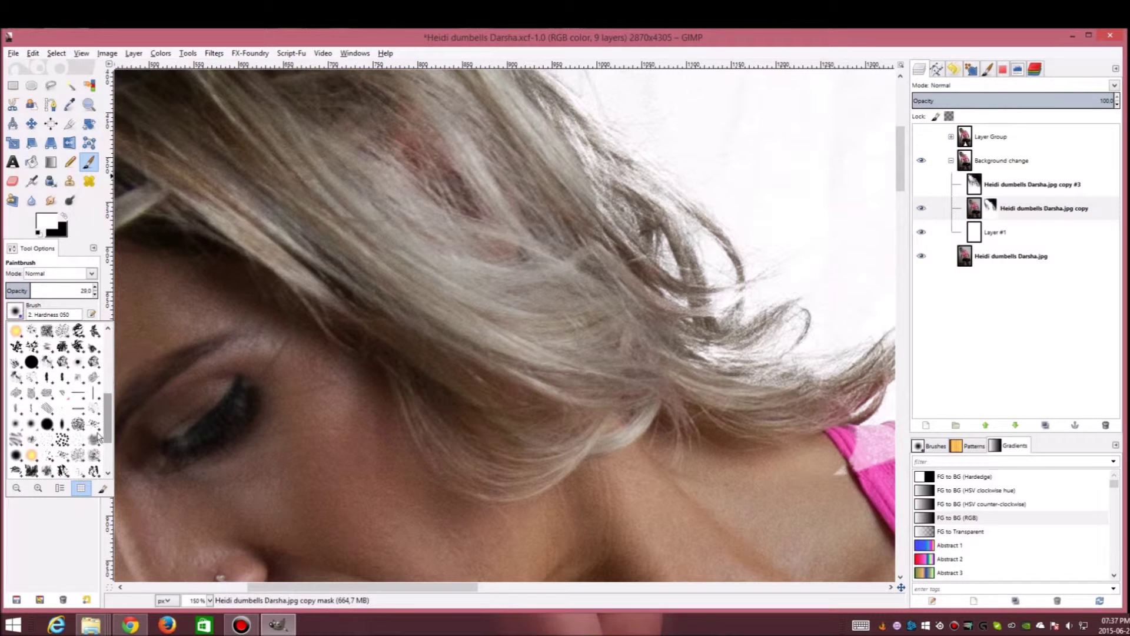
left_click(52, 429)
left_click_drag(12, 332, 158, 346)
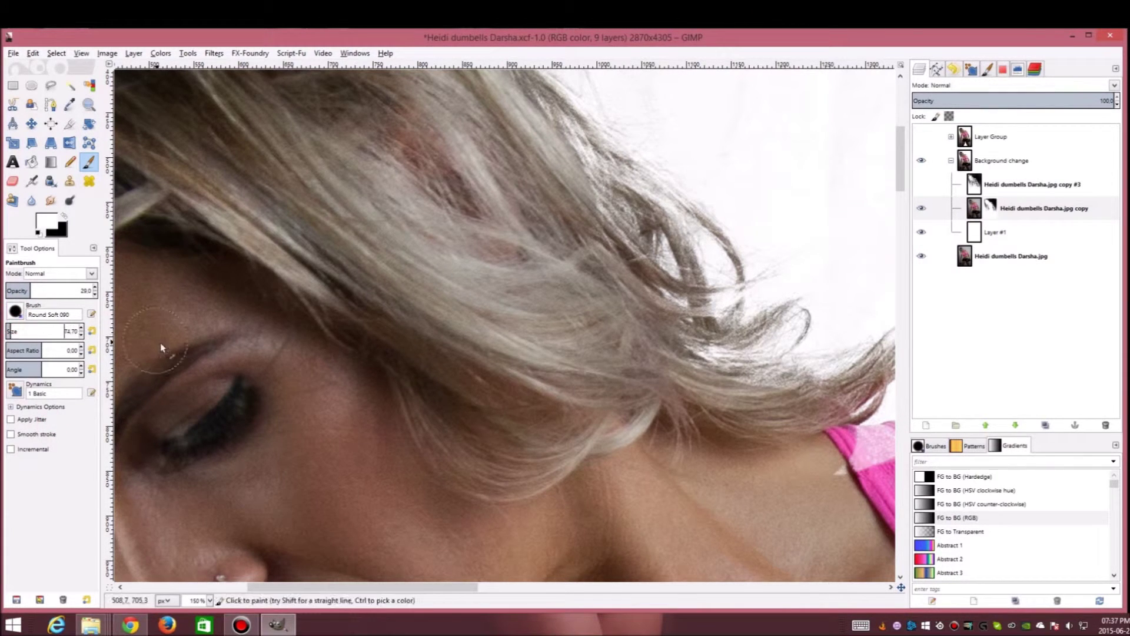
left_click(922, 232)
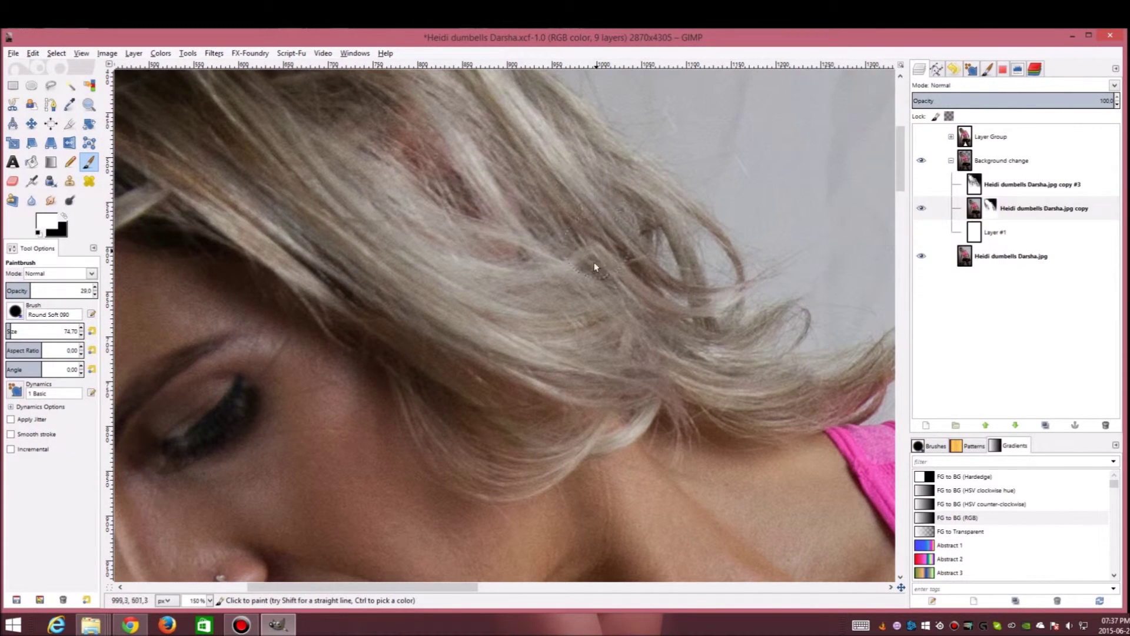
left_click(921, 232)
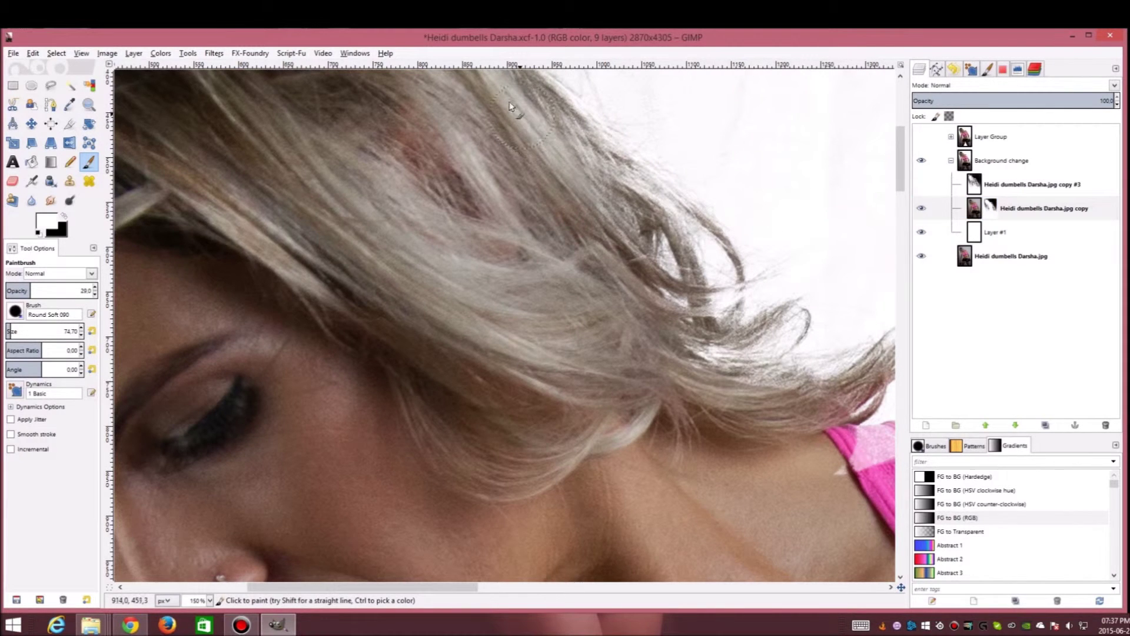
left_click(88, 288)
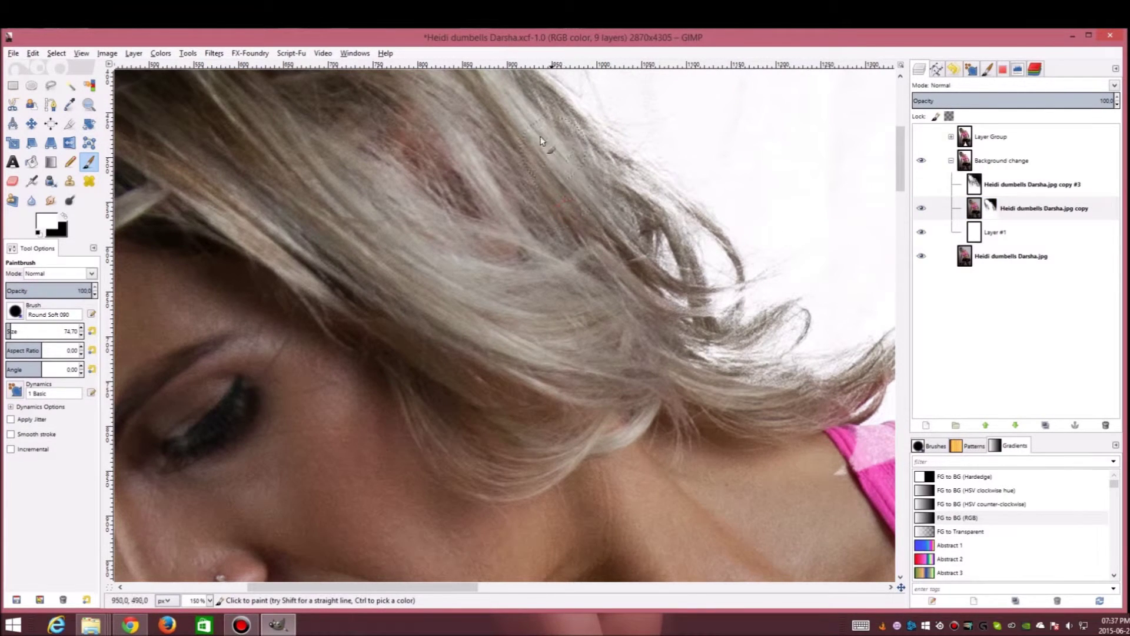
- Reduce the brush to 35.57, select the copy layer's mask, dab the hair, and shrink further
left_click(921, 232)
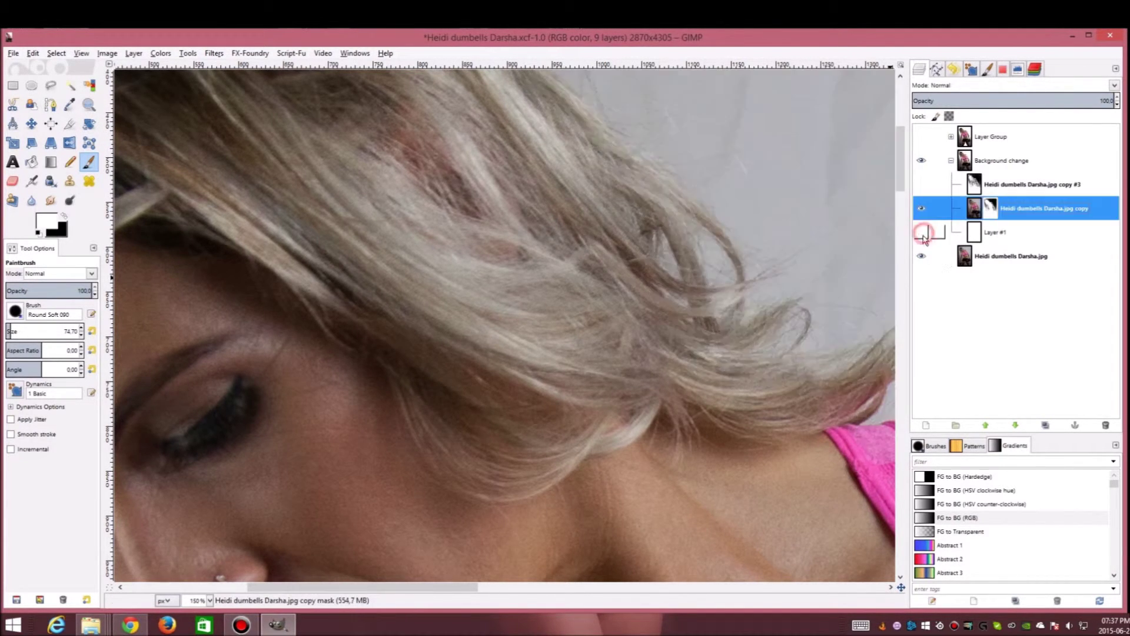
left_click(8, 330)
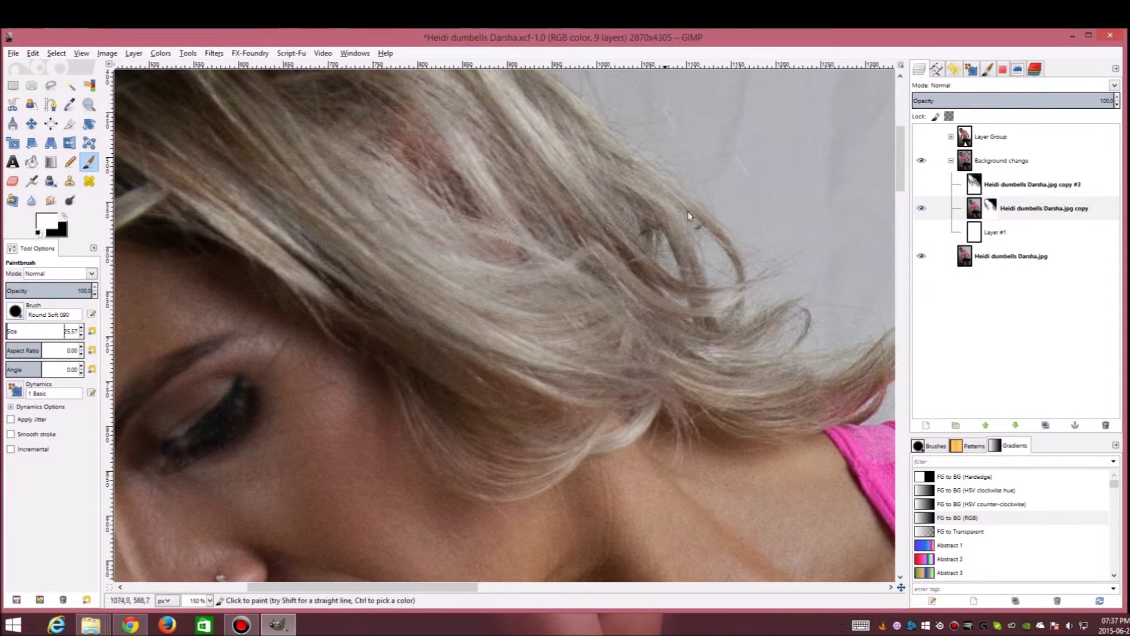
left_click(938, 209)
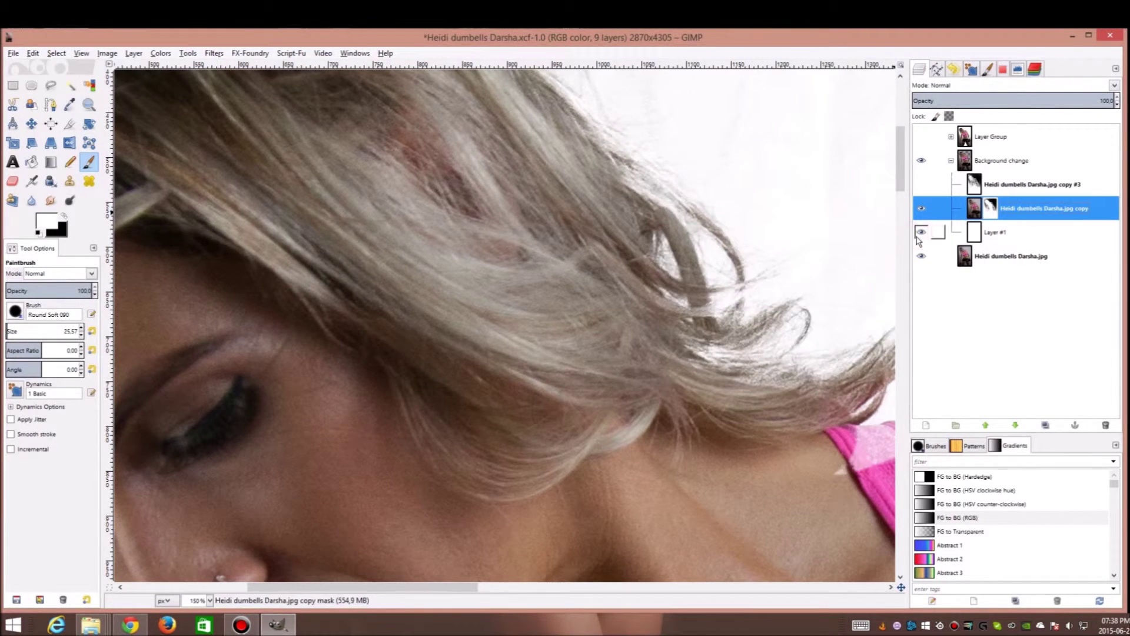
left_click(648, 207)
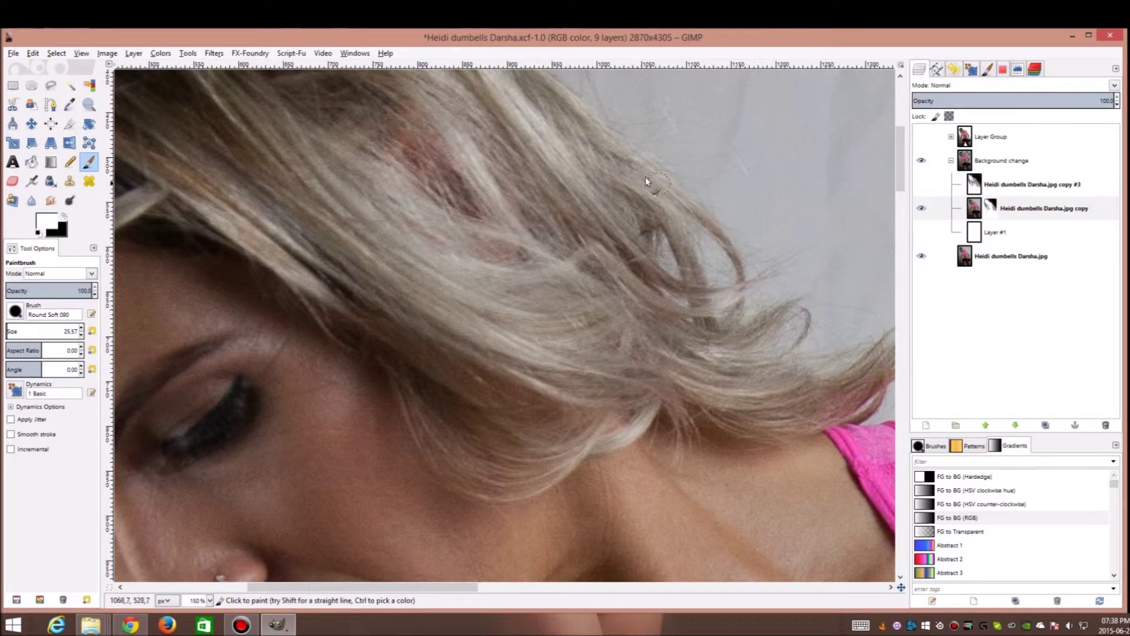
key("bracketleft")
key("bracketleft")
key("bracketleft")
key("bracketleft")
key("bracketleft")
key("bracketleft")
key("bracketleft")
- Paint black over leftover background around the hair tips above the shoulder
left_click(922, 233)
key("x")
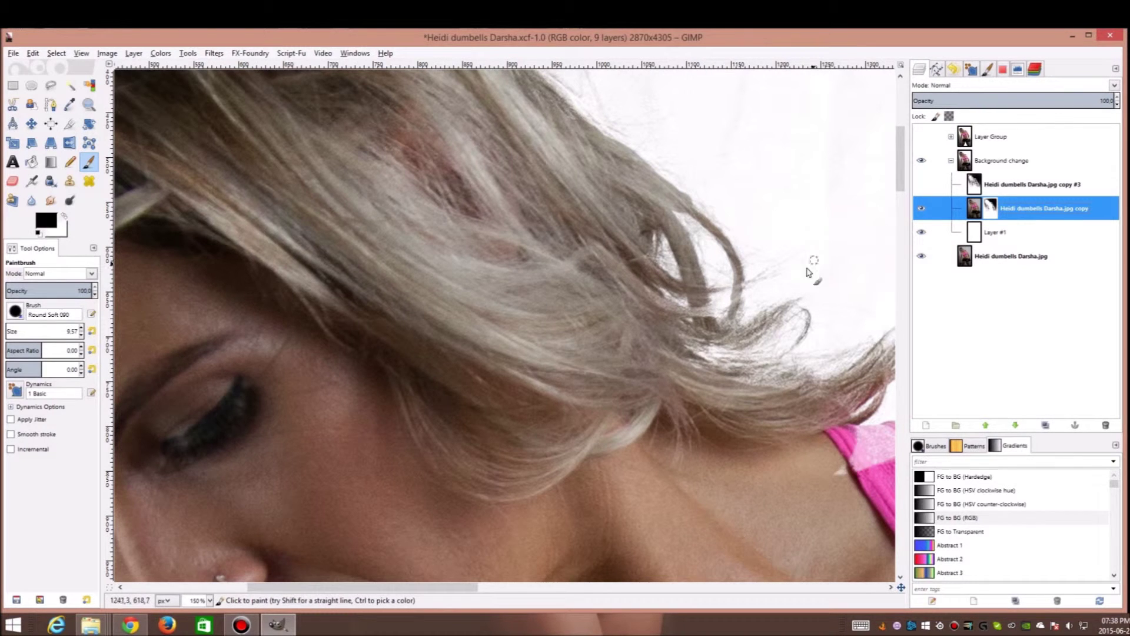
mouse_move(730, 284)
left_mouse_down()
mouse_move(707, 293)
mouse_move(727, 305)
left_mouse_up()
key("x")
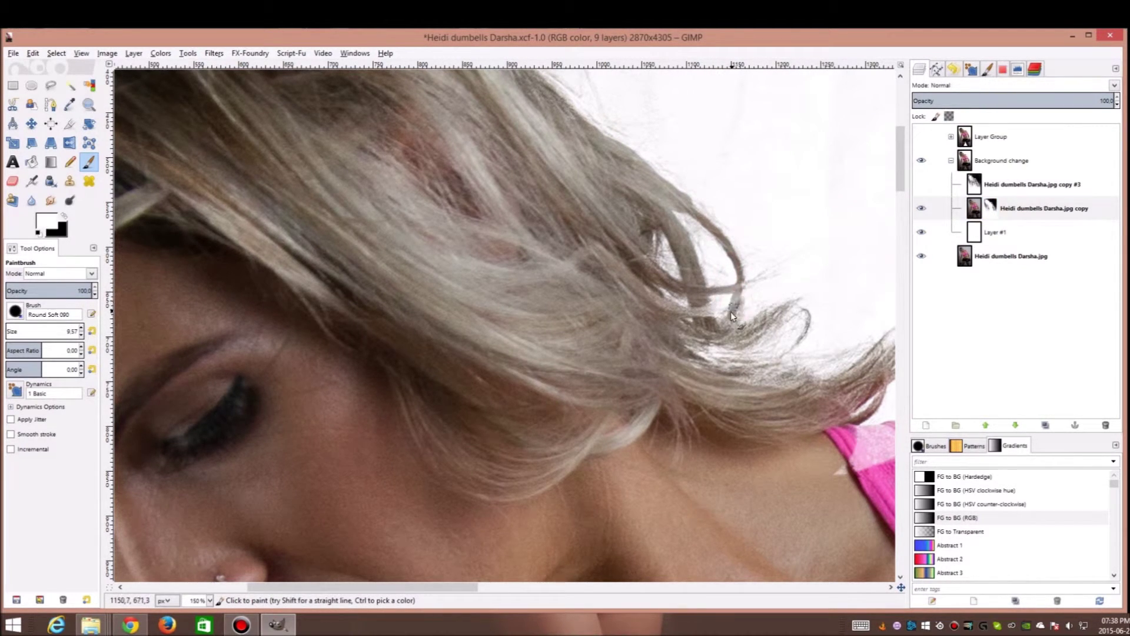
key("x")
key("x")
left_click(921, 232)
left_click(922, 232)
left_click(921, 232)
left_click(671, 357)
left_click(921, 232)
- Paint white strokes along the hair tips to restore strands, ending with the white background hidden
left_click_drag(674, 340, 787, 388)
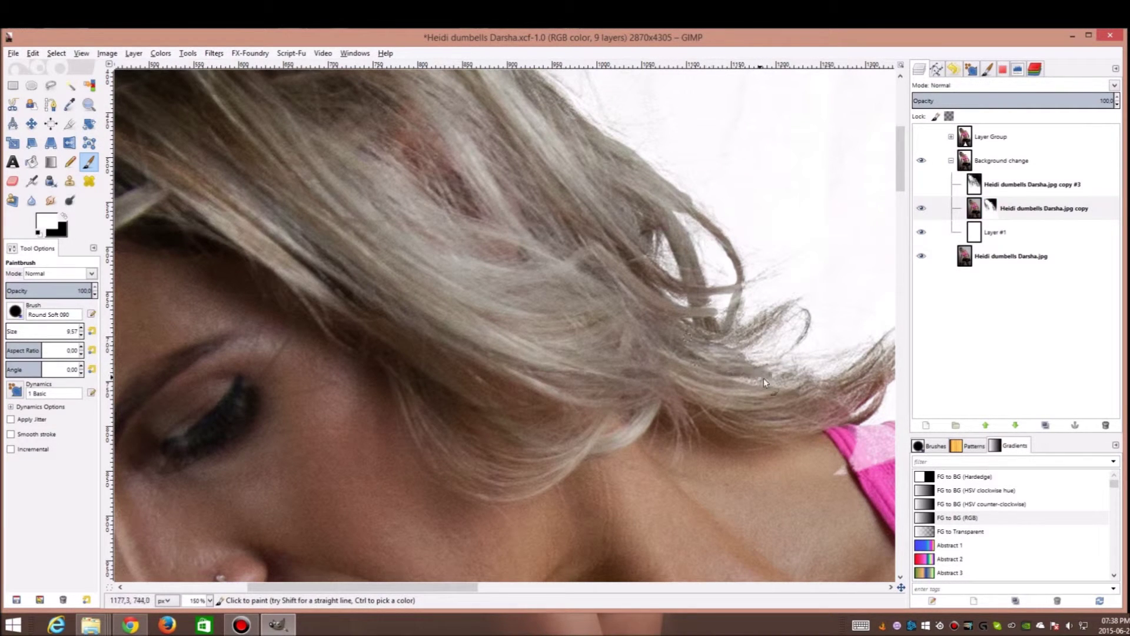
left_click_drag(698, 367, 826, 414)
left_click(921, 232)
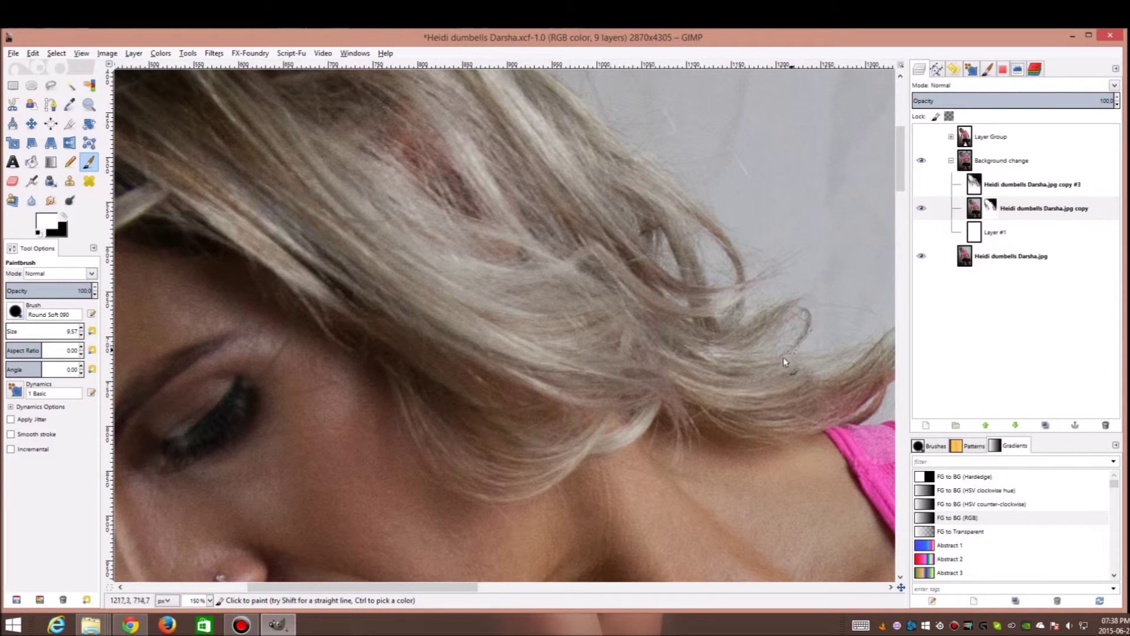
left_click(922, 232)
mouse_move(774, 371)
left_mouse_down()
mouse_move(761, 357)
mouse_move(778, 375)
left_mouse_up()
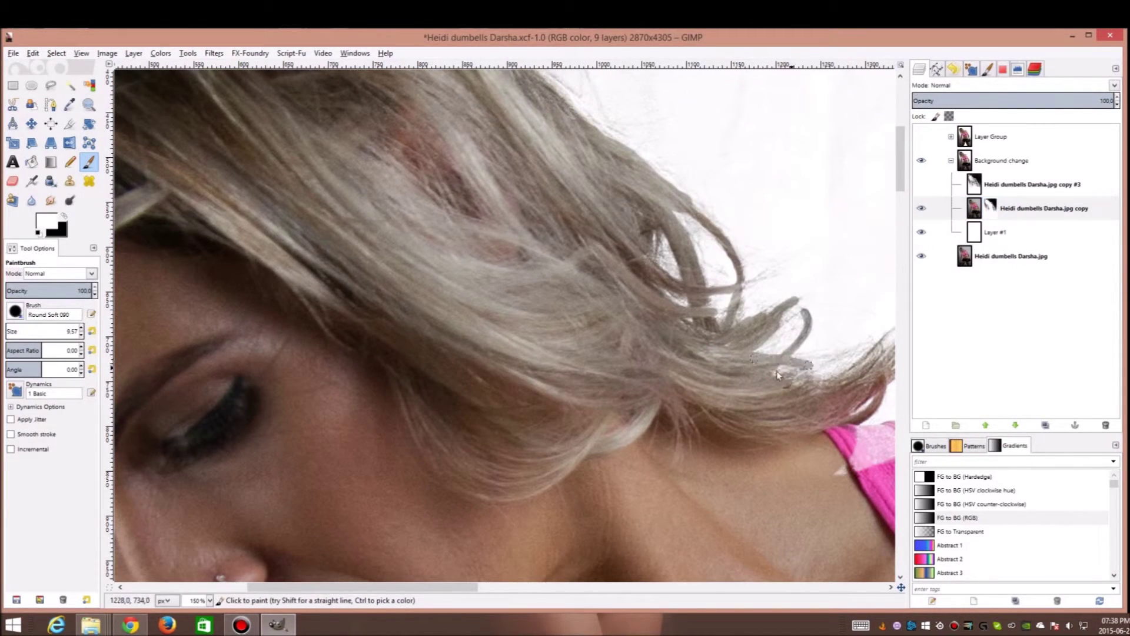
left_click(921, 232)
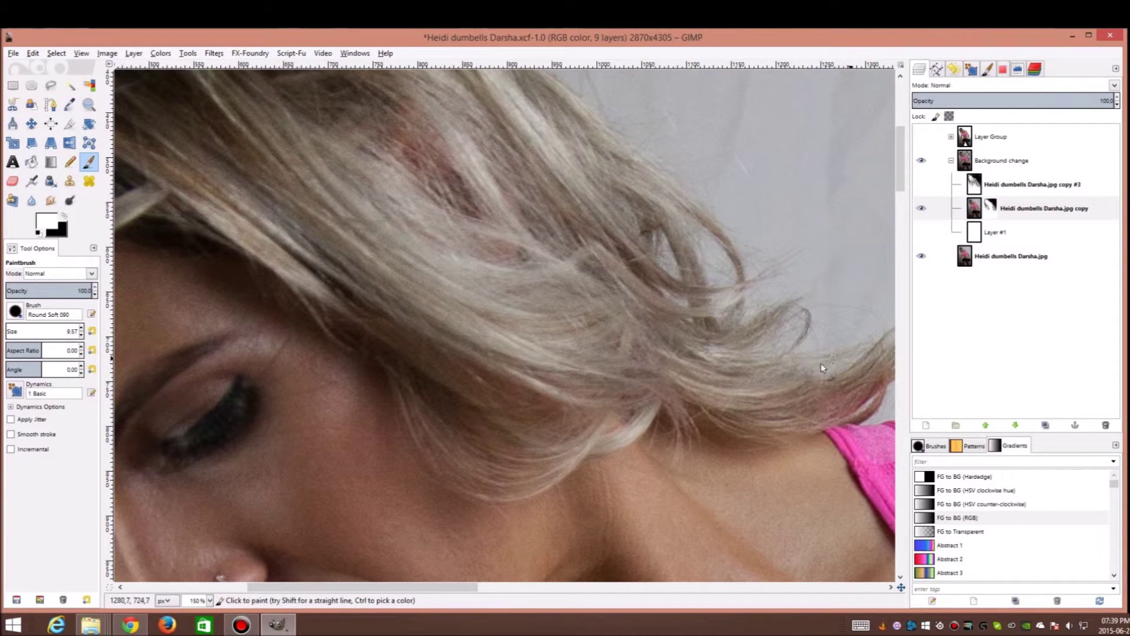
scroll(716, 428, "down", 5)
scroll(346, 126, "down", 8)
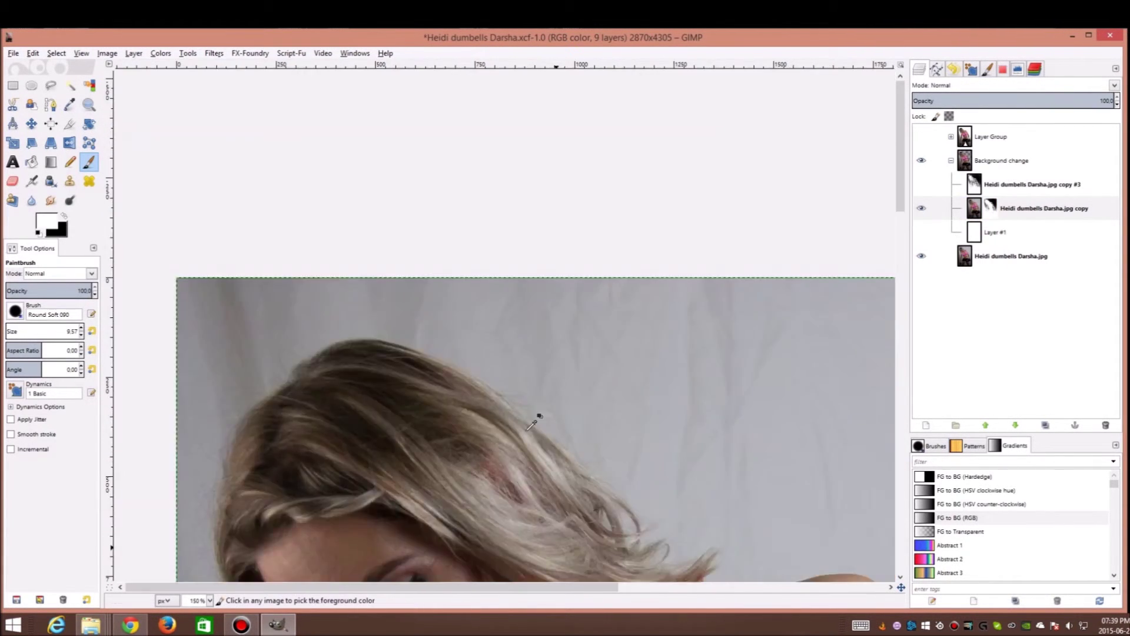
- Toggle the white background and the black-and-white mask copy layer to compare the hair edge
scroll(282, 109, "up", 6)
scroll(281, 109, "down", 1)
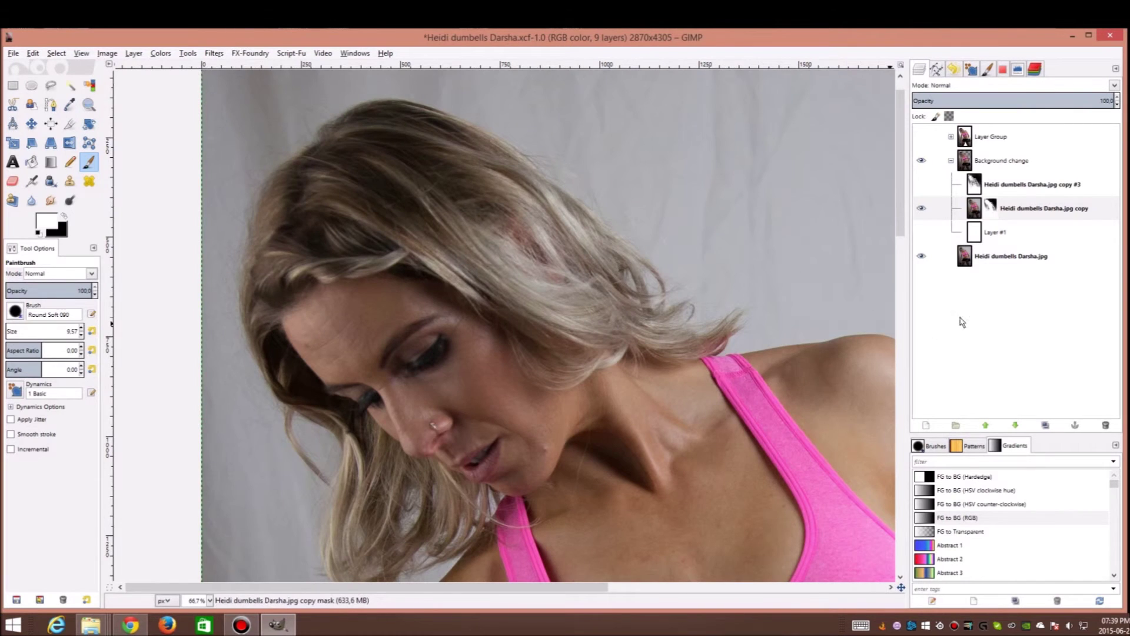
left_click(921, 232)
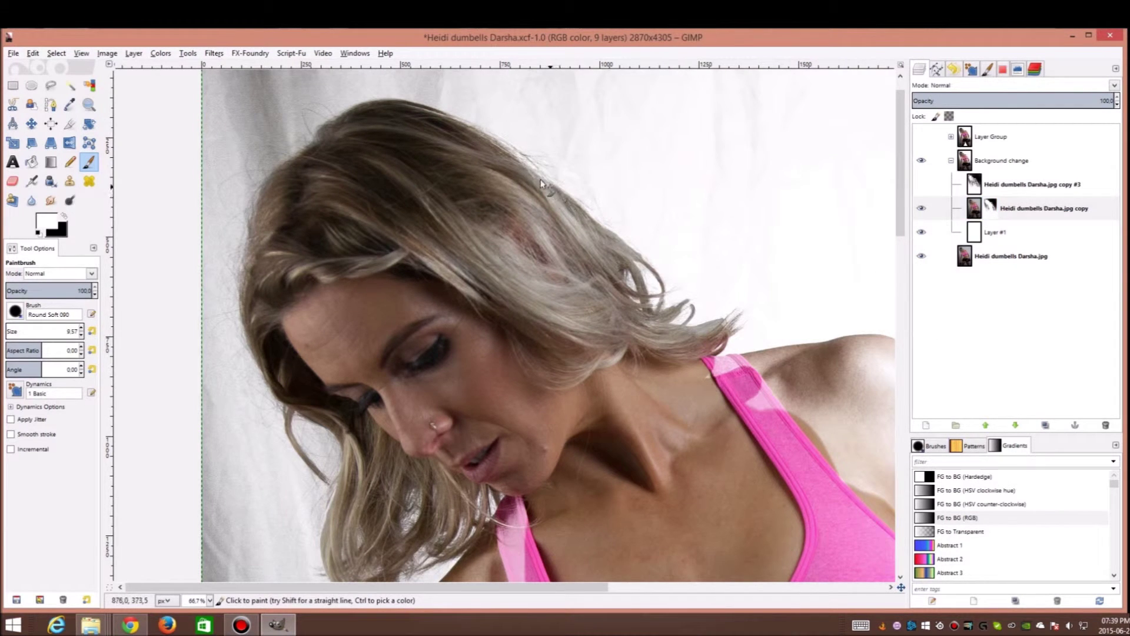
left_click(921, 232)
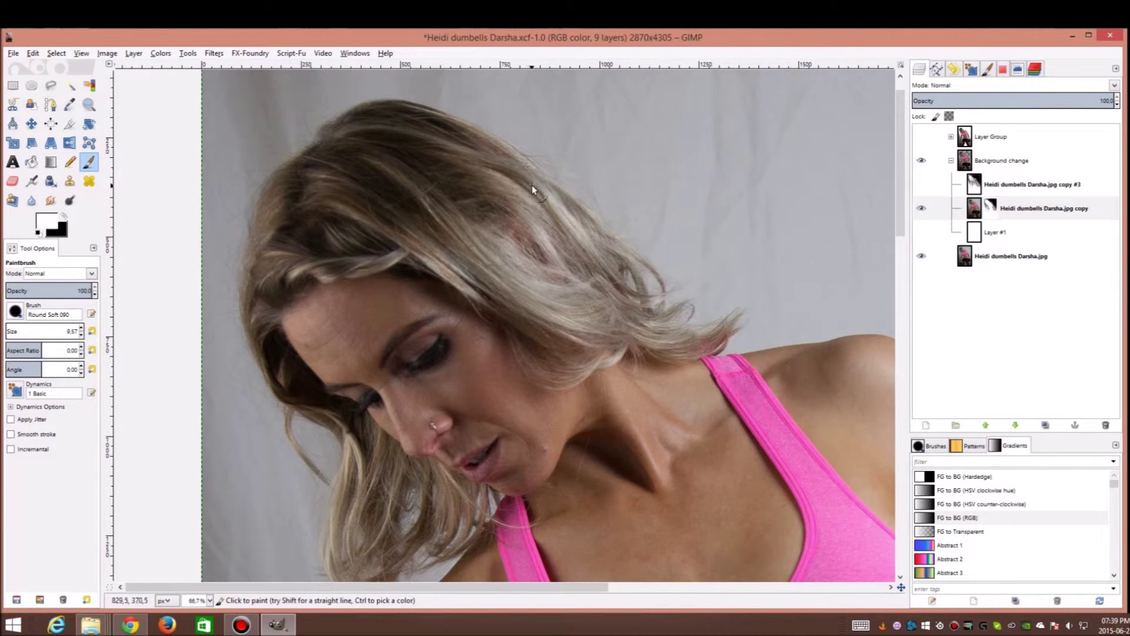
scroll(467, 144, "up", 1)
scroll(557, 151, "up", 3)
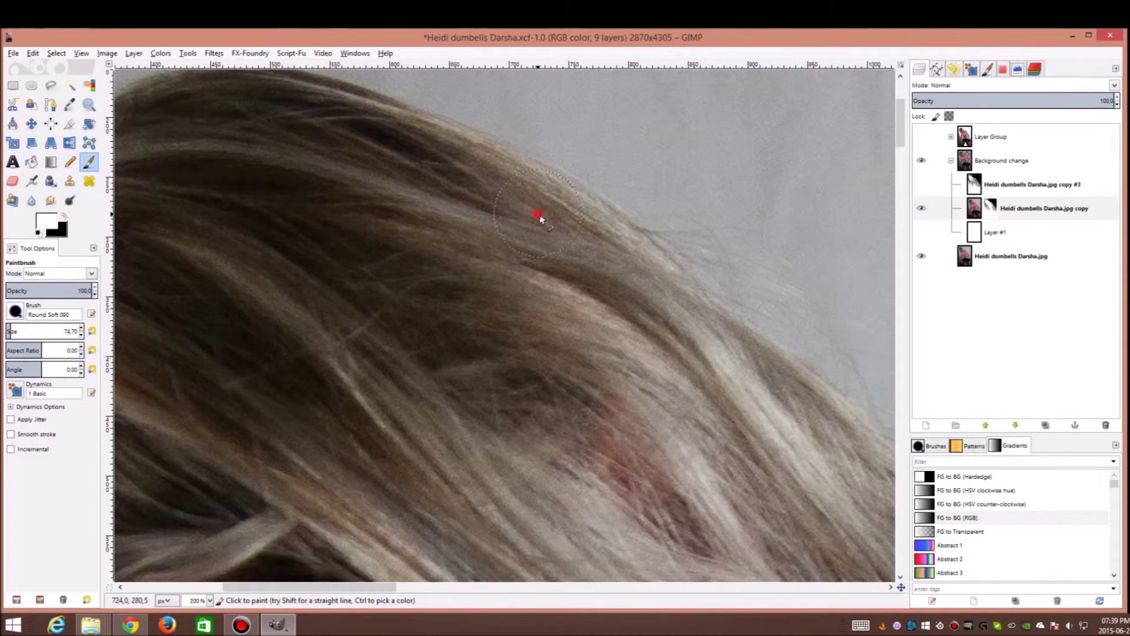
left_click(921, 232)
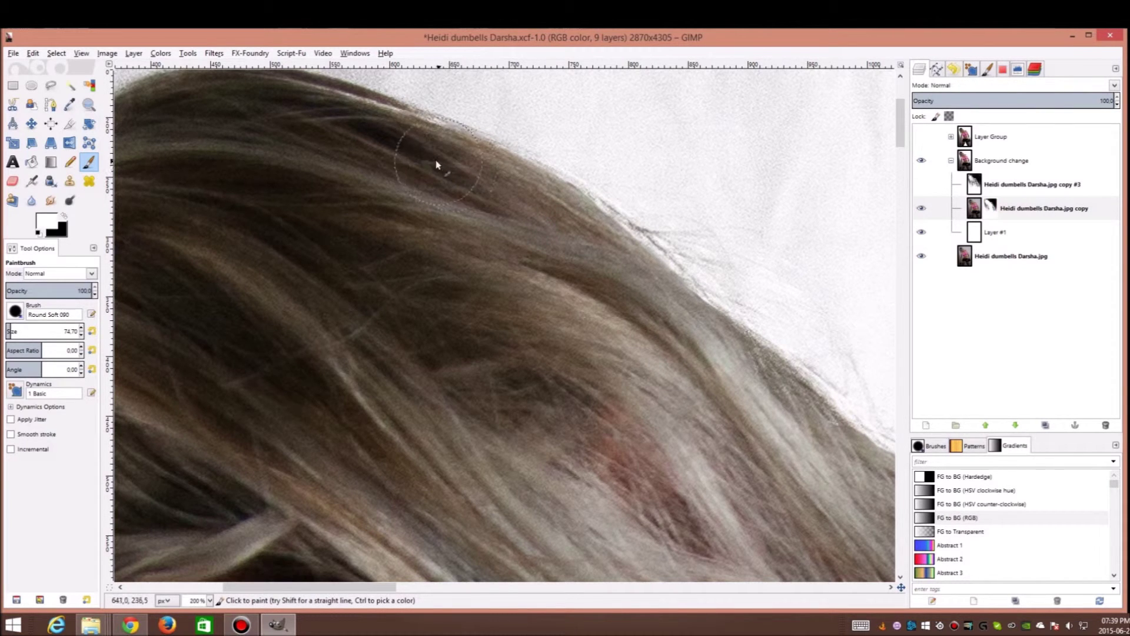
scroll(382, 242, "up", 2)
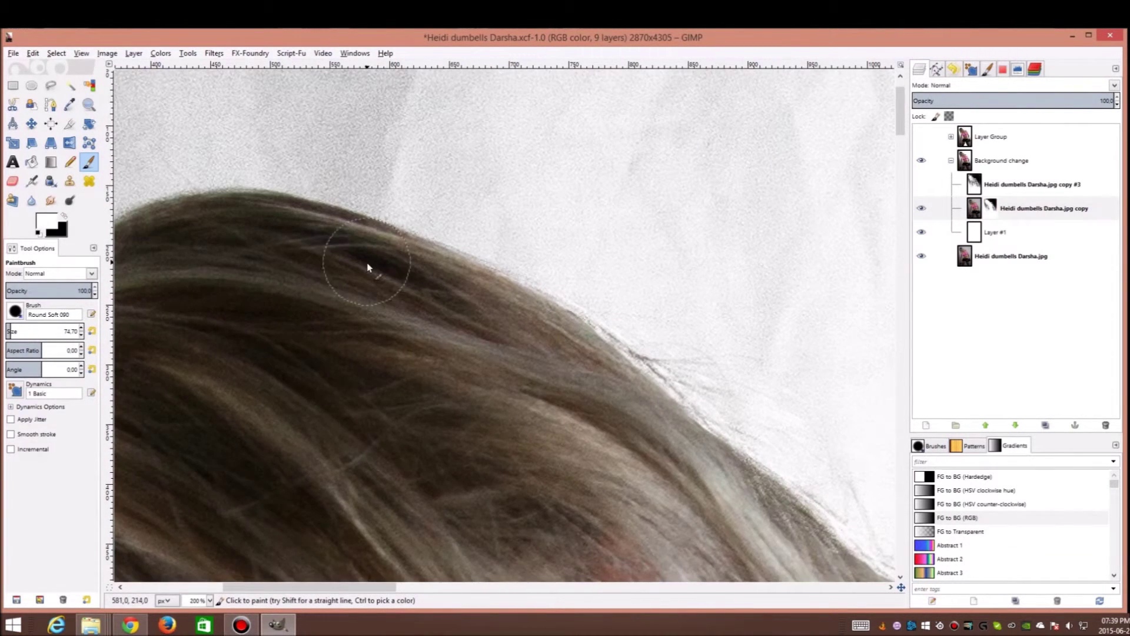
left_click(919, 187)
left_click(919, 187)
left_click(921, 232)
- Zoom to 200% on the hair edge, then out to the whole figure against white
key("1")
key("2")
left_click(921, 231)
key("shift+ctrl+j")
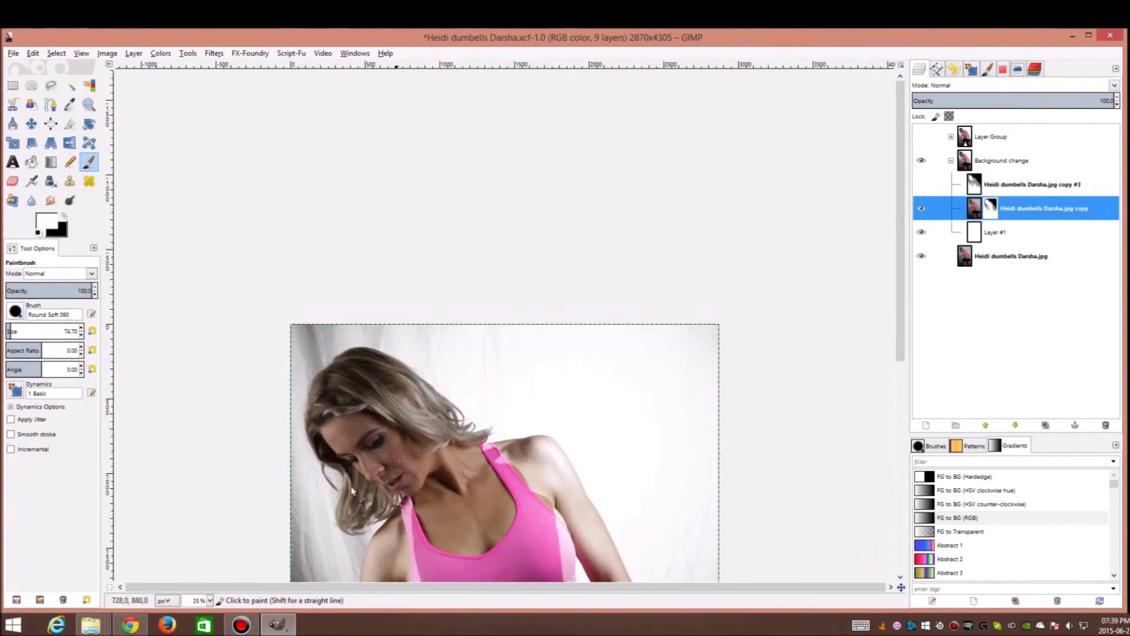
key("1")
scroll(321, 517, "down", 4)
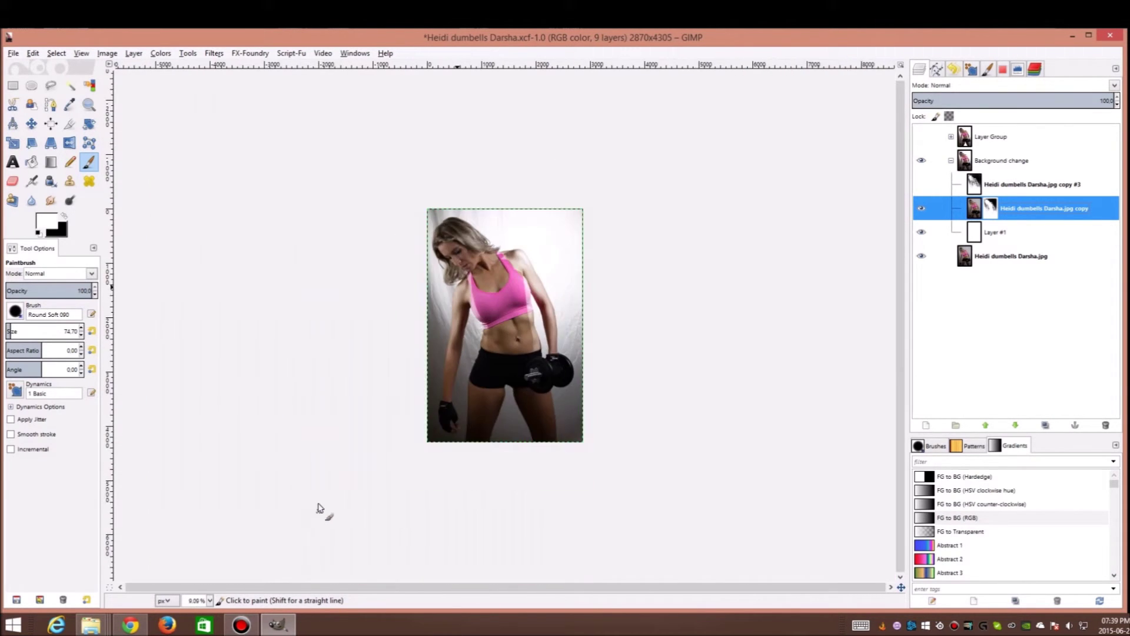
scroll(374, 200, "up", 2)
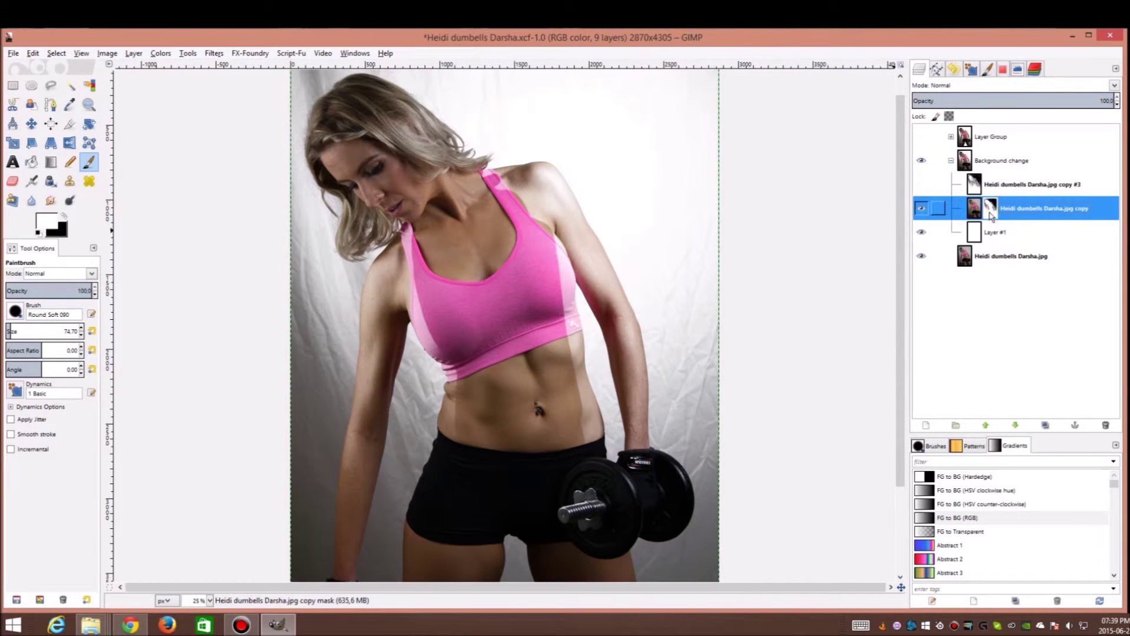
left_click(921, 232)
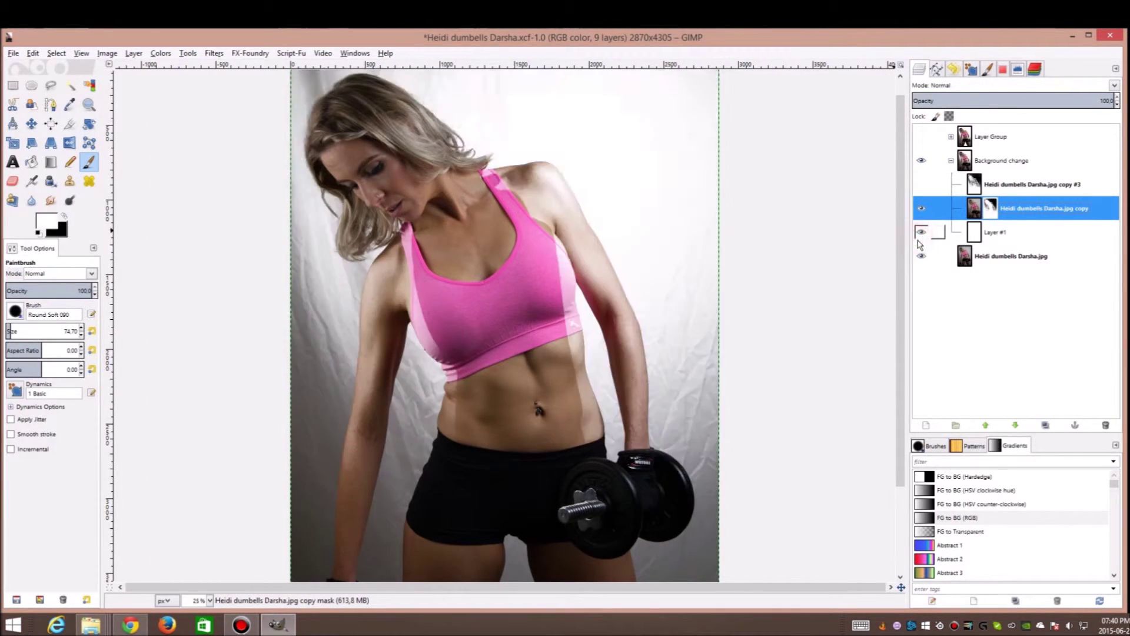
left_click(922, 232)
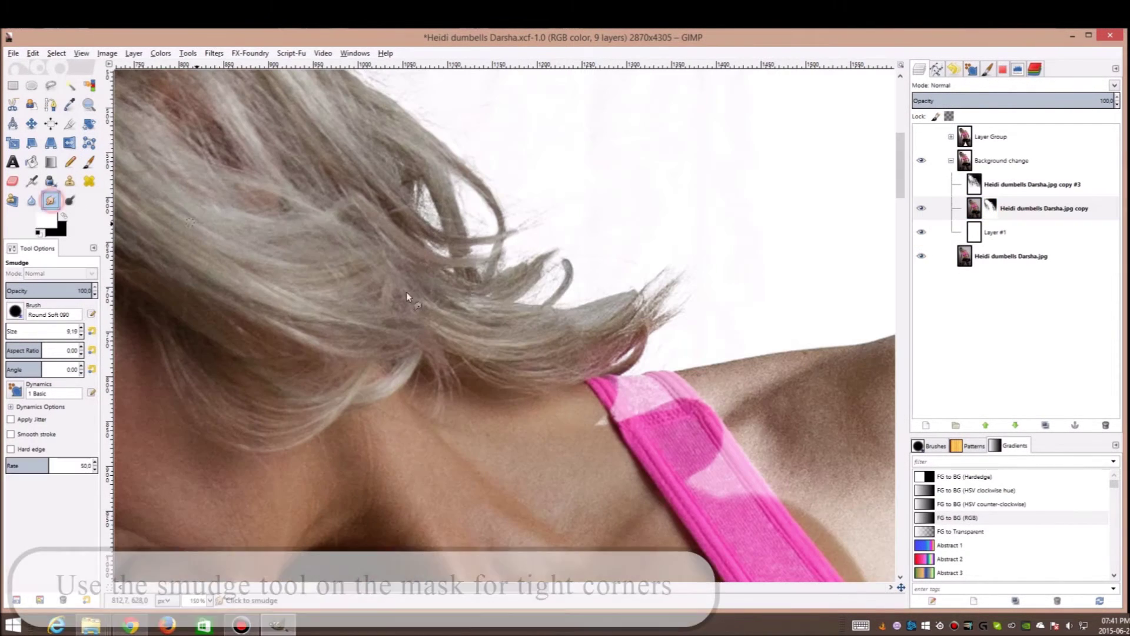
- Smudge the mask around the curled hair tip and strand edge, setting smudge opacity to 80
mouse_move(538, 285)
left_mouse_down()
mouse_move(560, 270)
mouse_move(557, 297)
left_mouse_up()
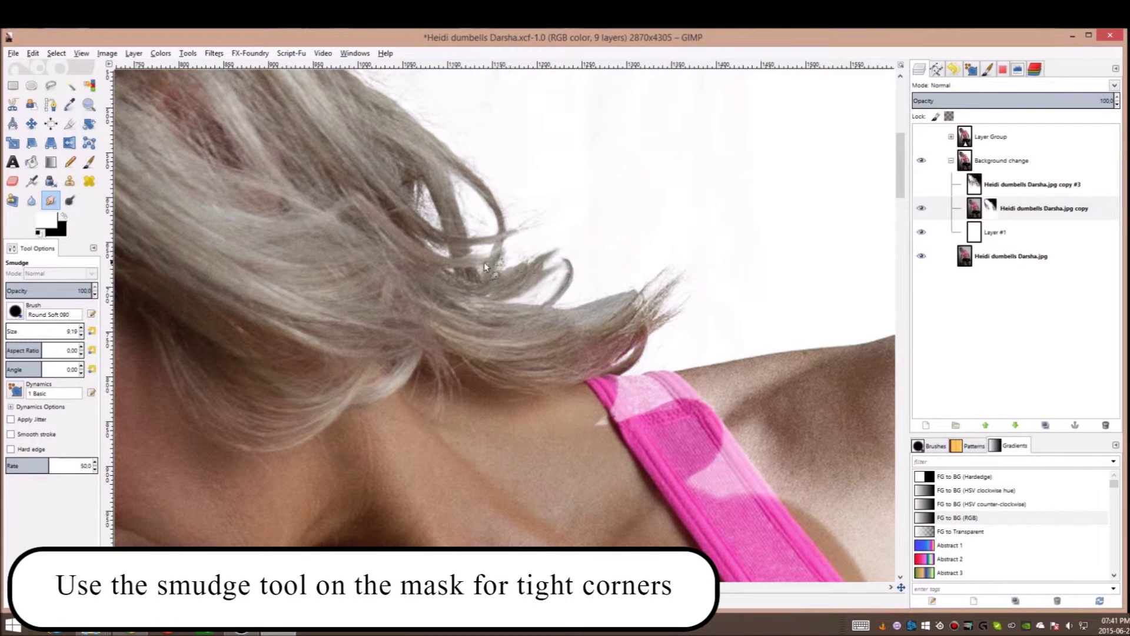
mouse_move(514, 244)
left_mouse_down()
mouse_move(495, 234)
mouse_move(498, 250)
mouse_move(500, 235)
left_mouse_up()
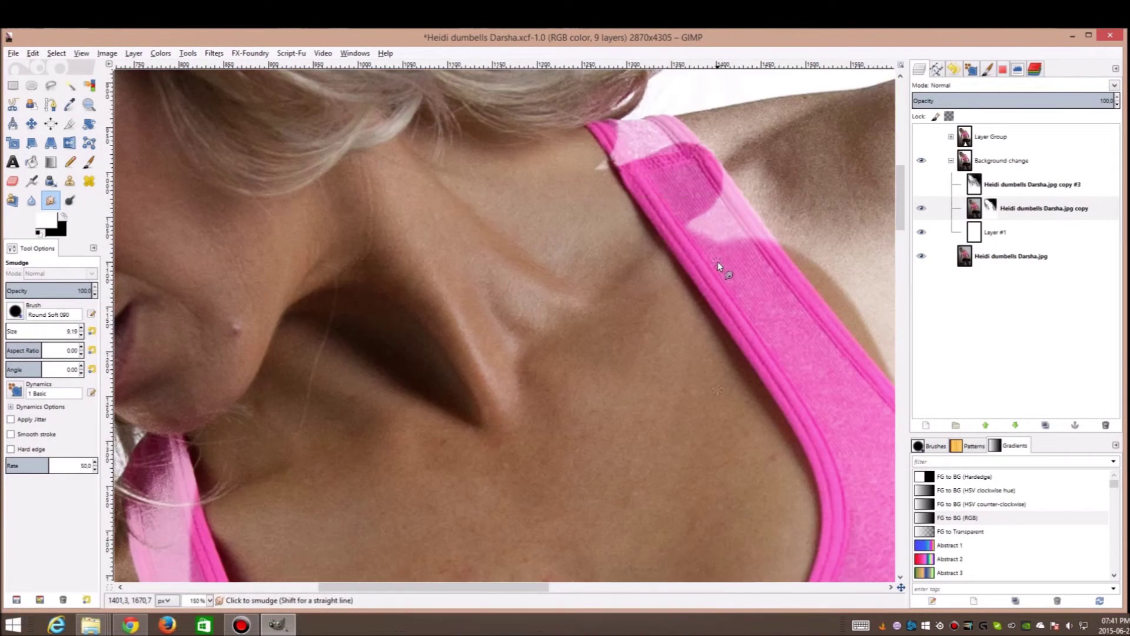
key("less")
key("less")
key("minus")
key("minus")
key("minus")
key("minus")
key("minus")
key("minus")
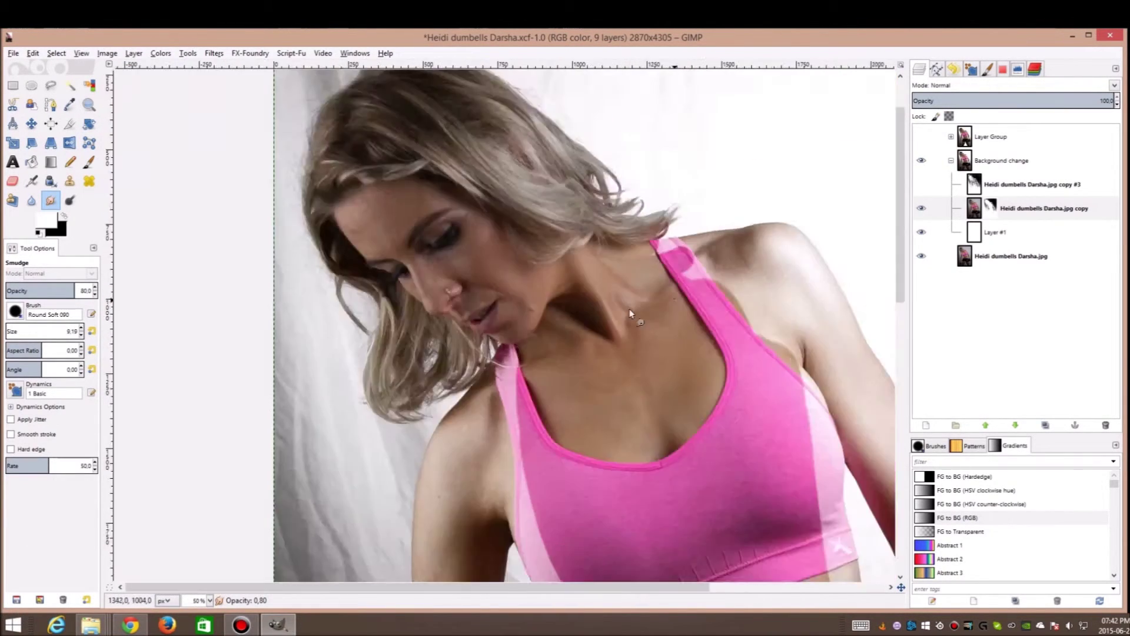
key("plus")
key("plus")
key("minus")
key("minus")
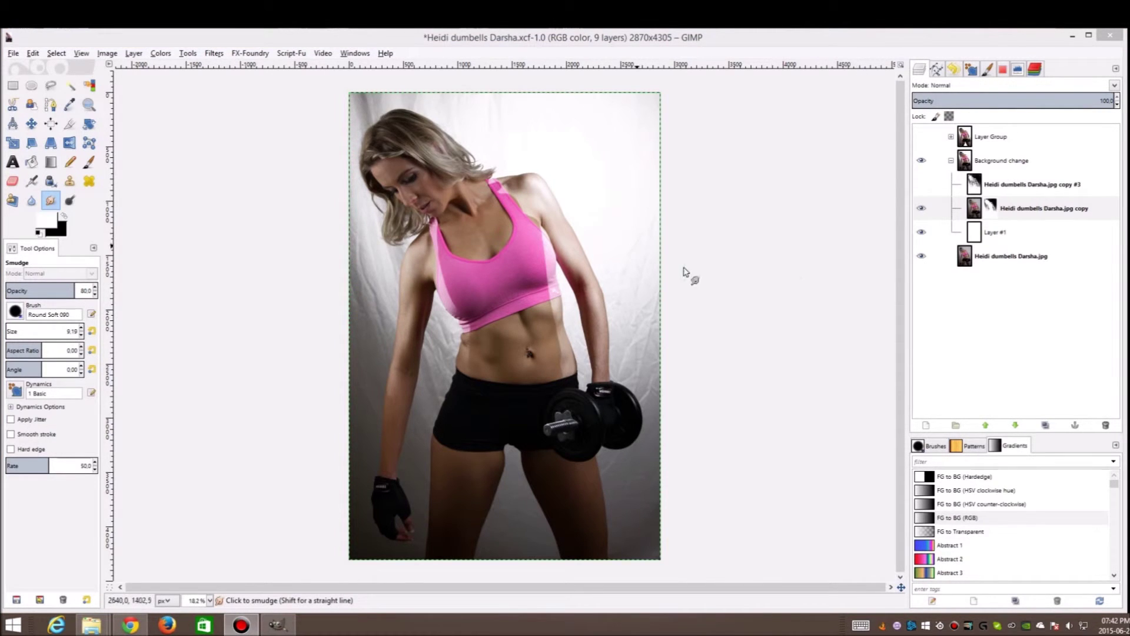
- Toggle the white Layer #1 and the original photo layer repeatedly to compare the cut-out
left_click(922, 231)
left_click(922, 232)
left_click(921, 256)
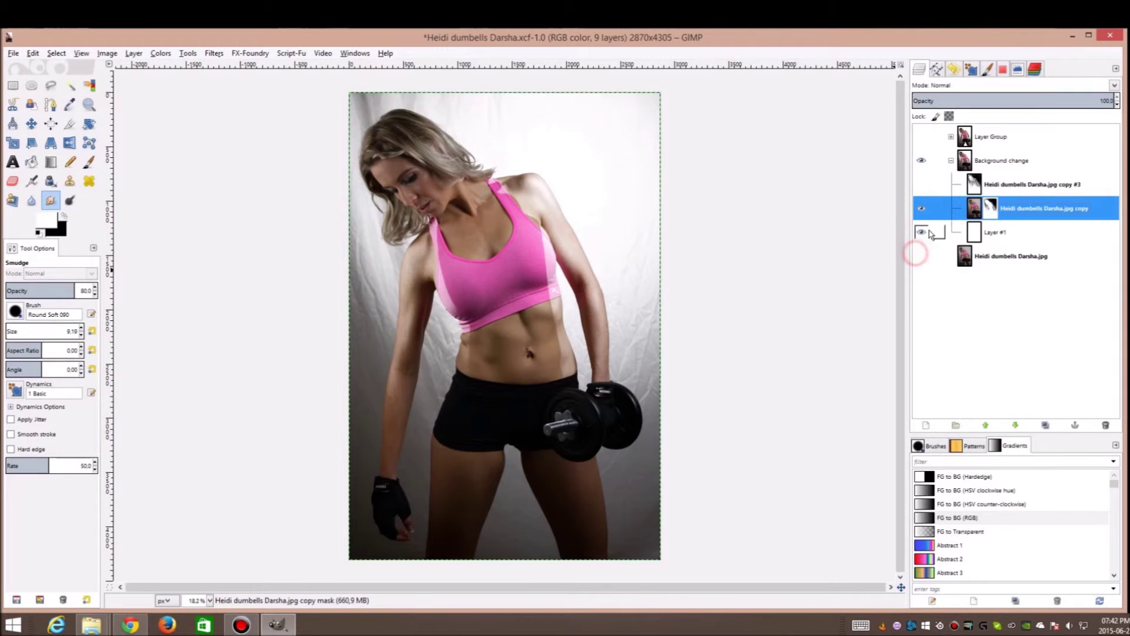
left_click(922, 256)
left_click(922, 232)
left_click(922, 232)
left_click(923, 233)
left_click(922, 233)
left_click(922, 233)
left_click(922, 233)
left_click(923, 234)
left_click(923, 235)
left_click(922, 235)
left_click(923, 234)
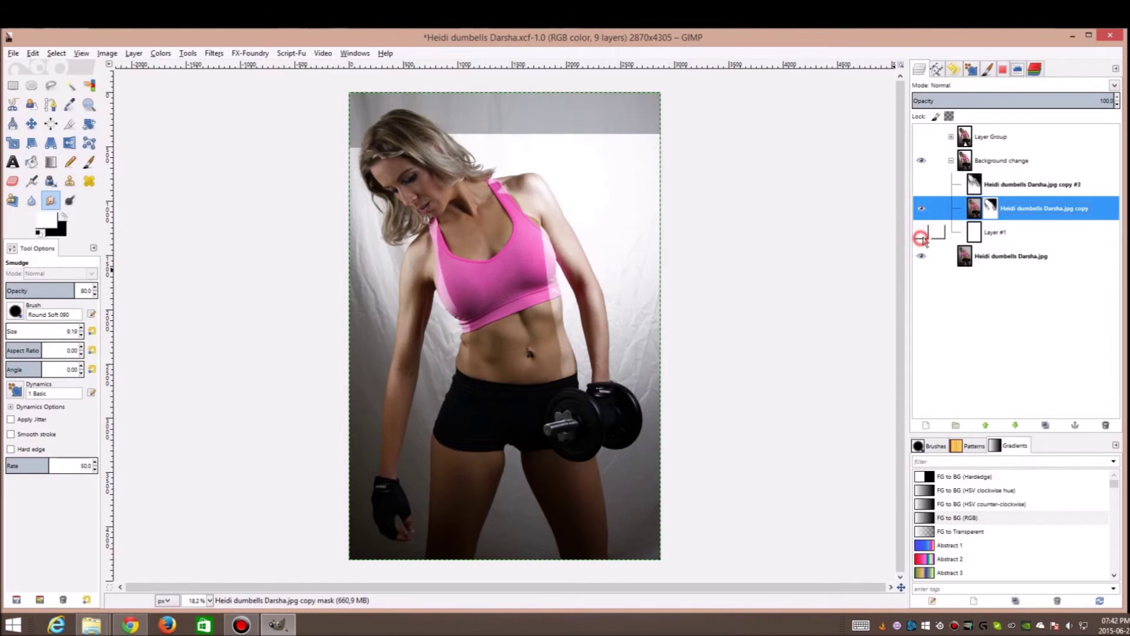
left_click(923, 234)
left_click(923, 234)
left_click(922, 234)
left_click(922, 234)
left_click(922, 235)
- Leave the white background visible and make the original photo layer active
left_click(924, 236)
left_click(923, 237)
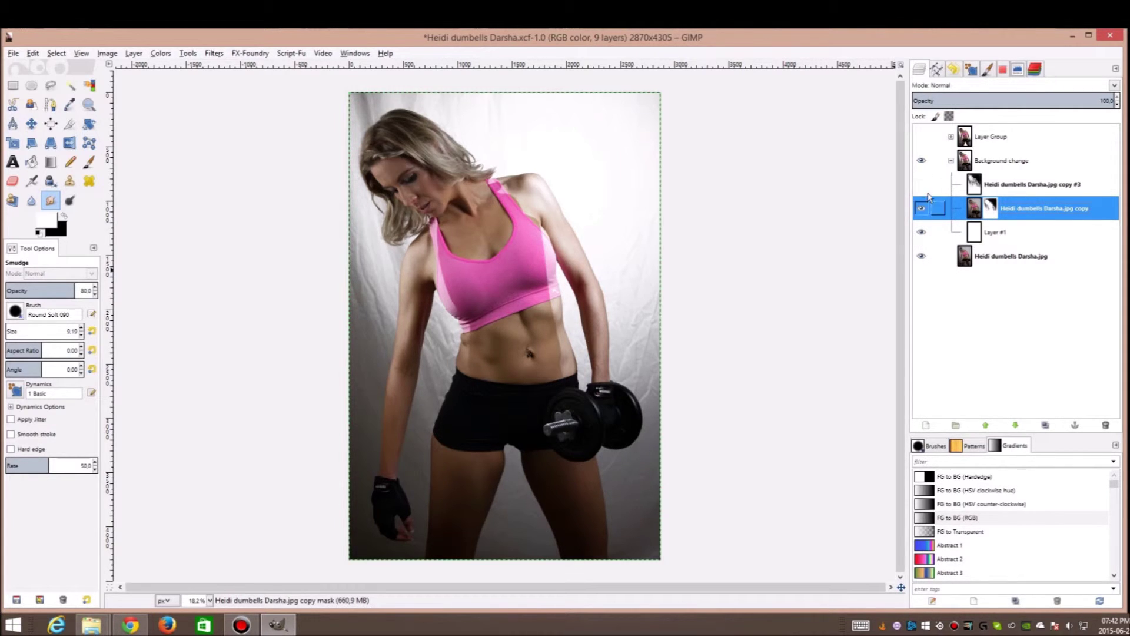
left_click(984, 264)
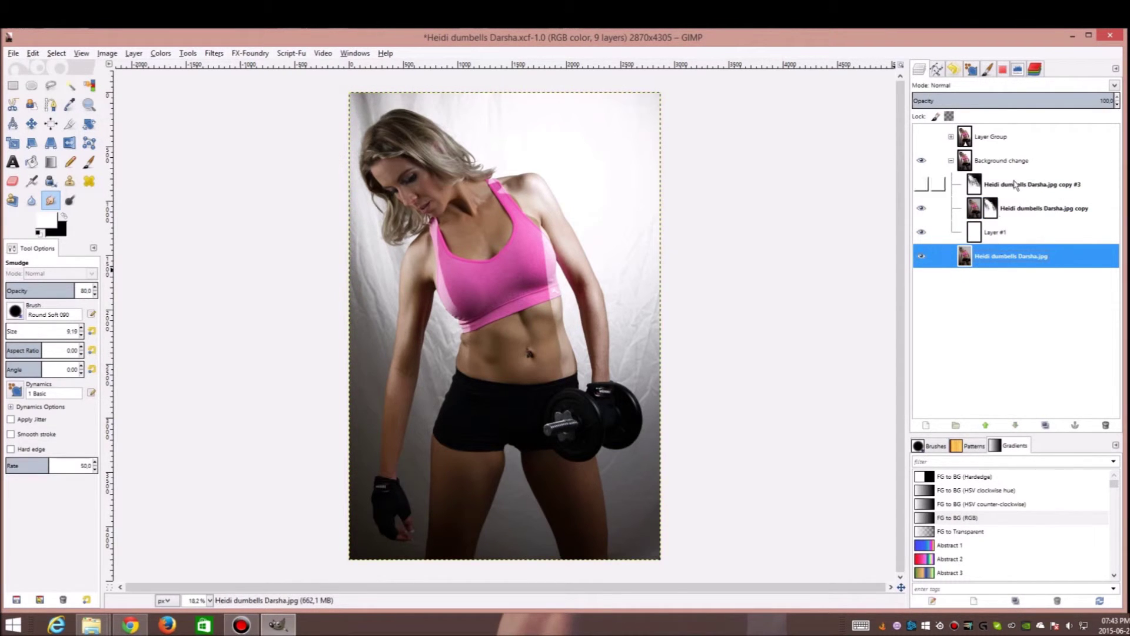
right_click(1000, 266)
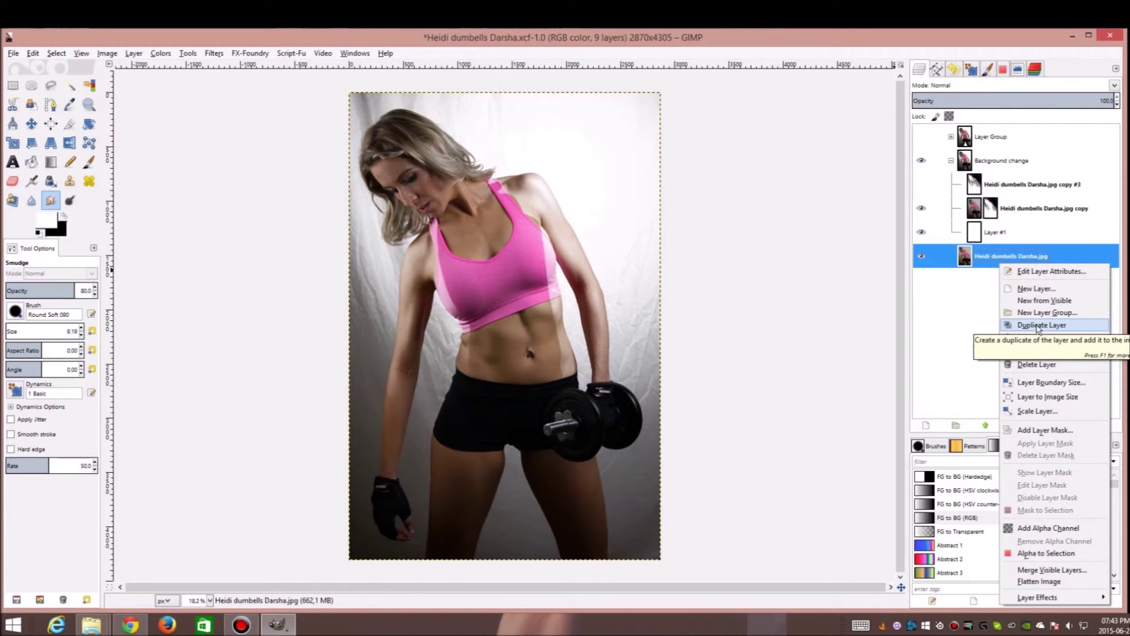
left_click(946, 296)
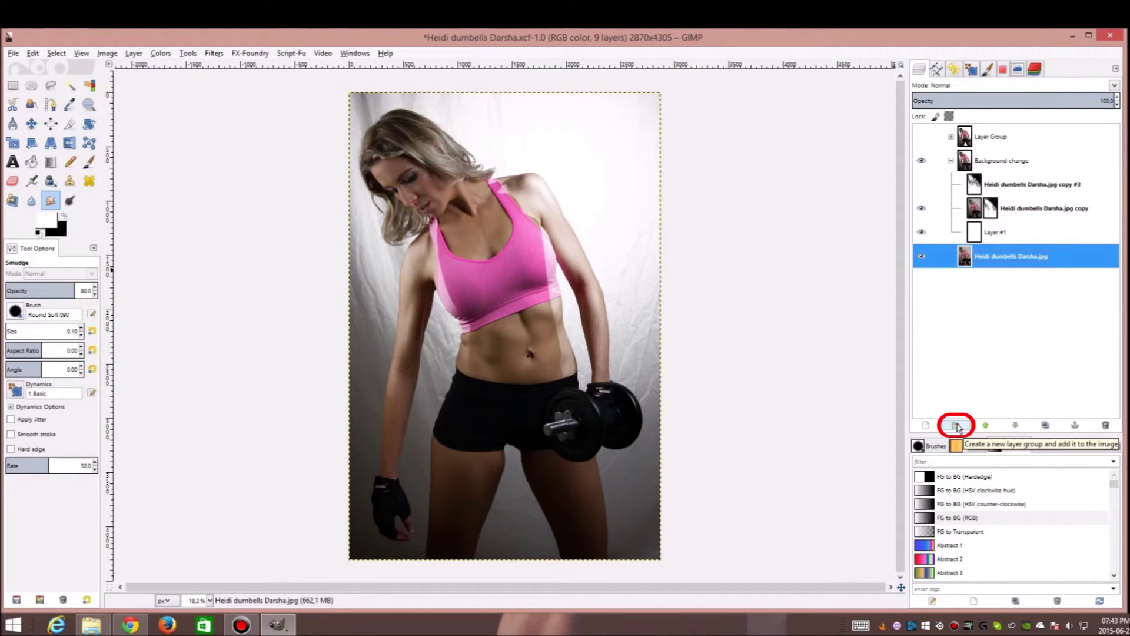
left_click(921, 161)
left_click(920, 162)
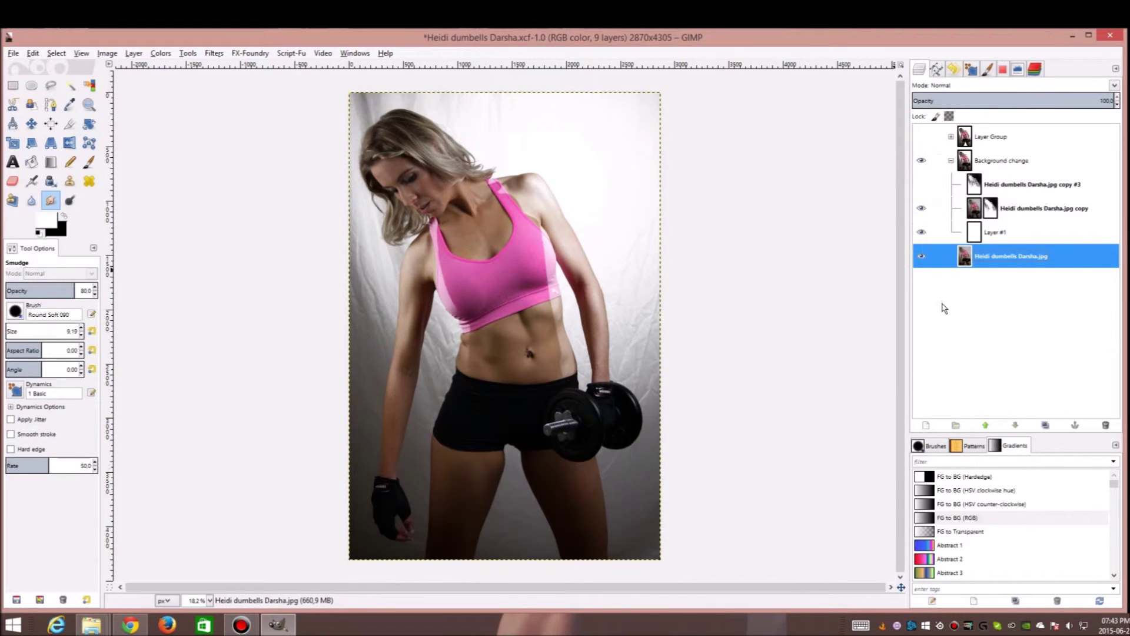
- Make the inverted copy #3 layer visible and selected, trying an S-curve in Curves but cancelling it
left_click(979, 189)
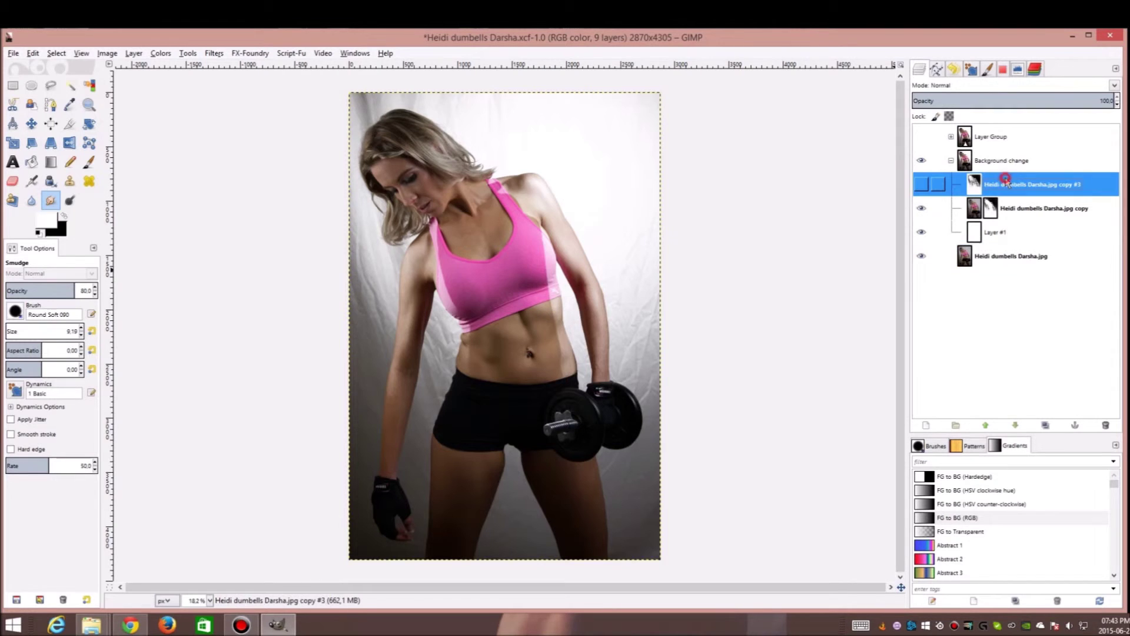
left_click(921, 185)
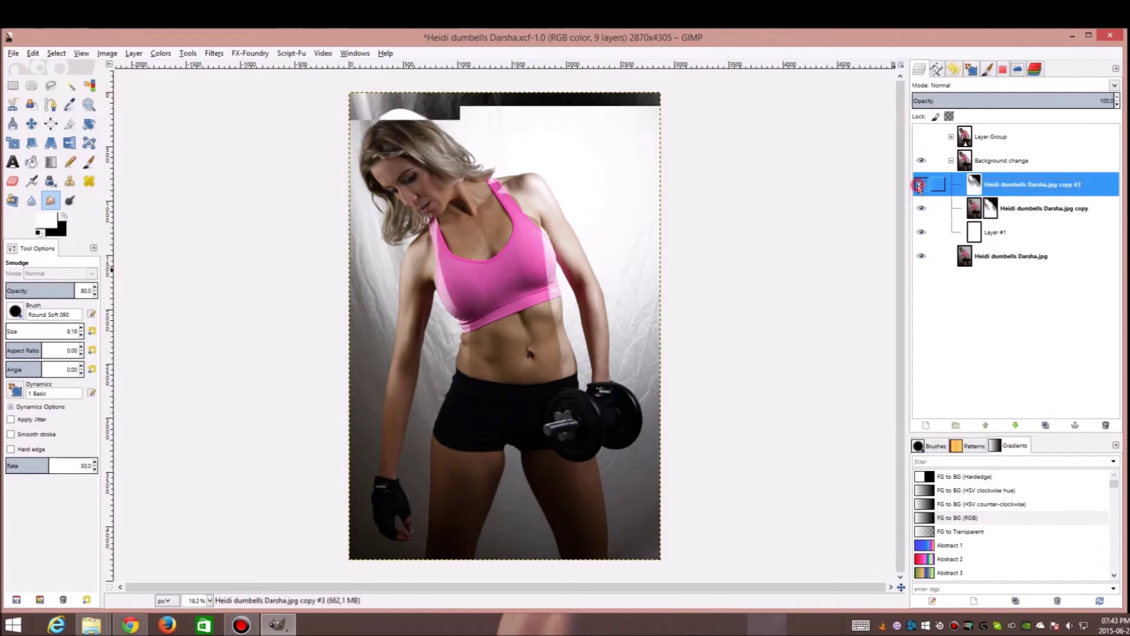
left_click(160, 55)
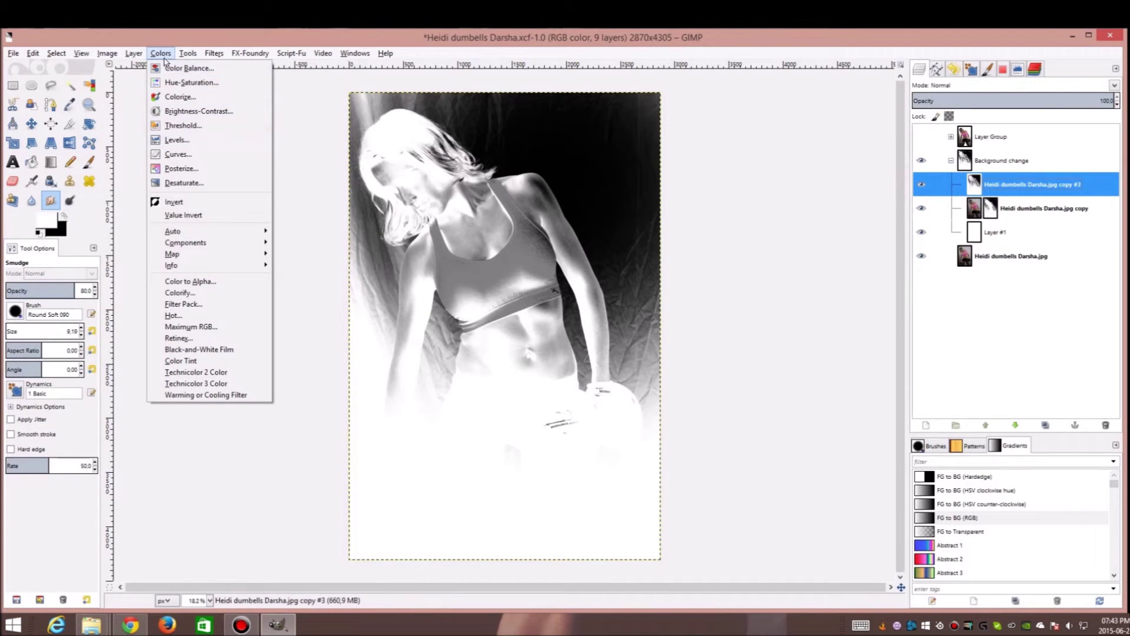
left_click(195, 156)
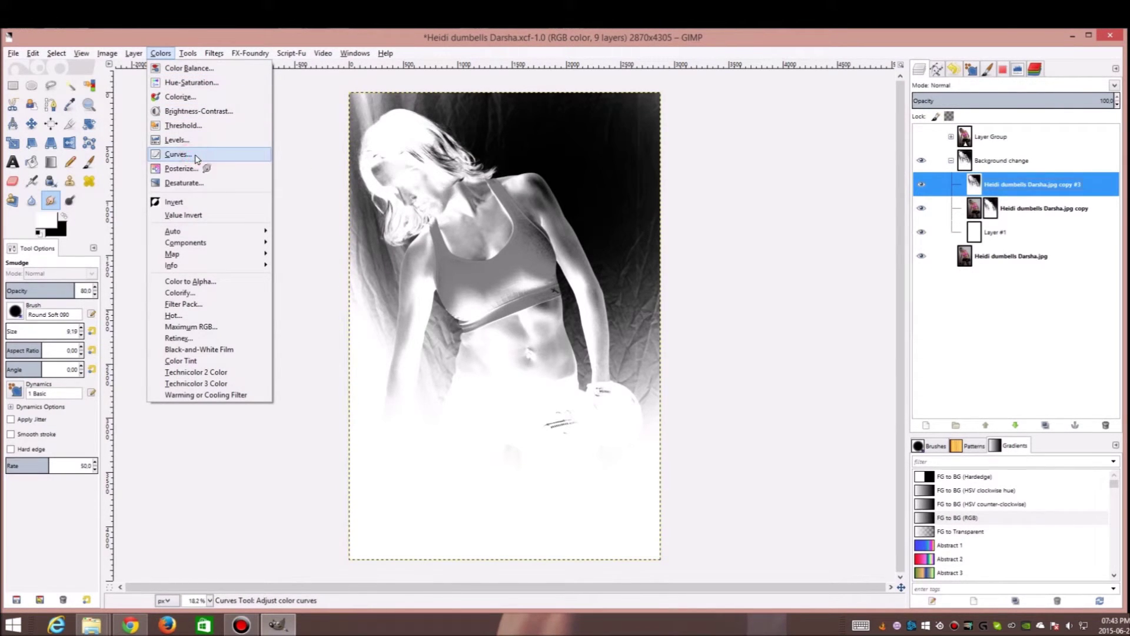
left_click(868, 291)
left_click_drag(855, 291, 852, 291)
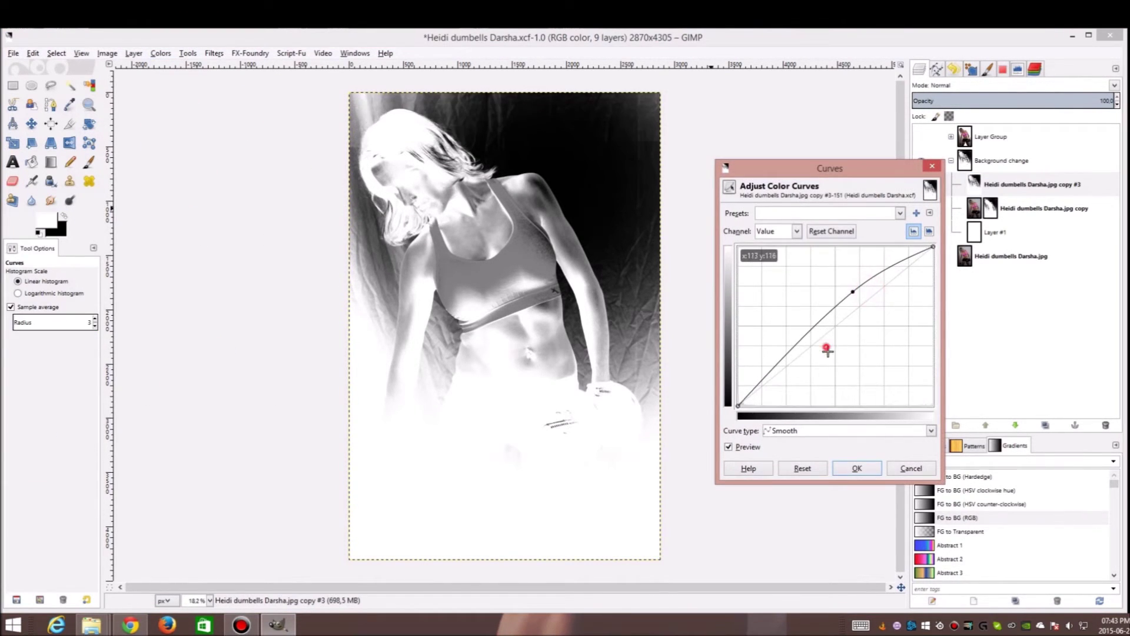
left_click_drag(804, 335, 811, 384)
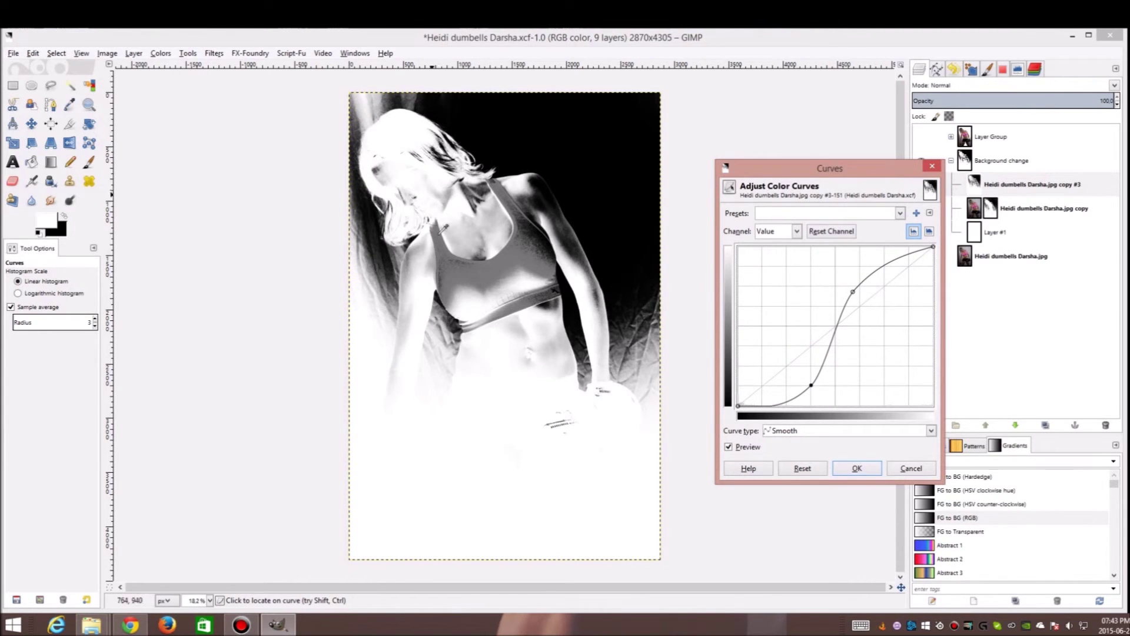
left_click(912, 468)
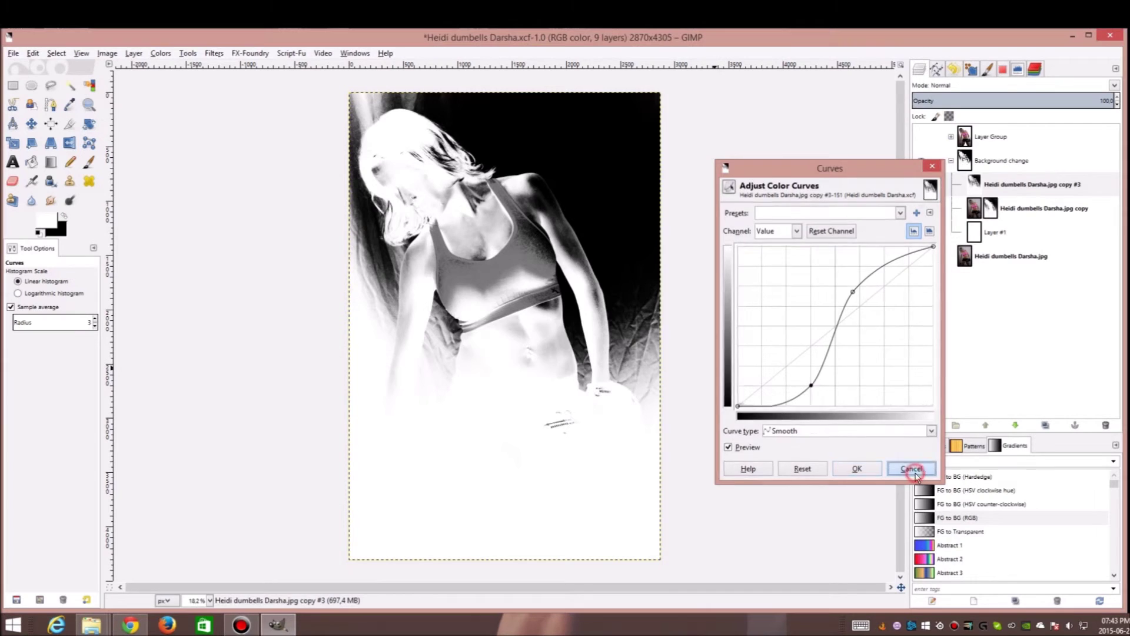
left_click(995, 187)
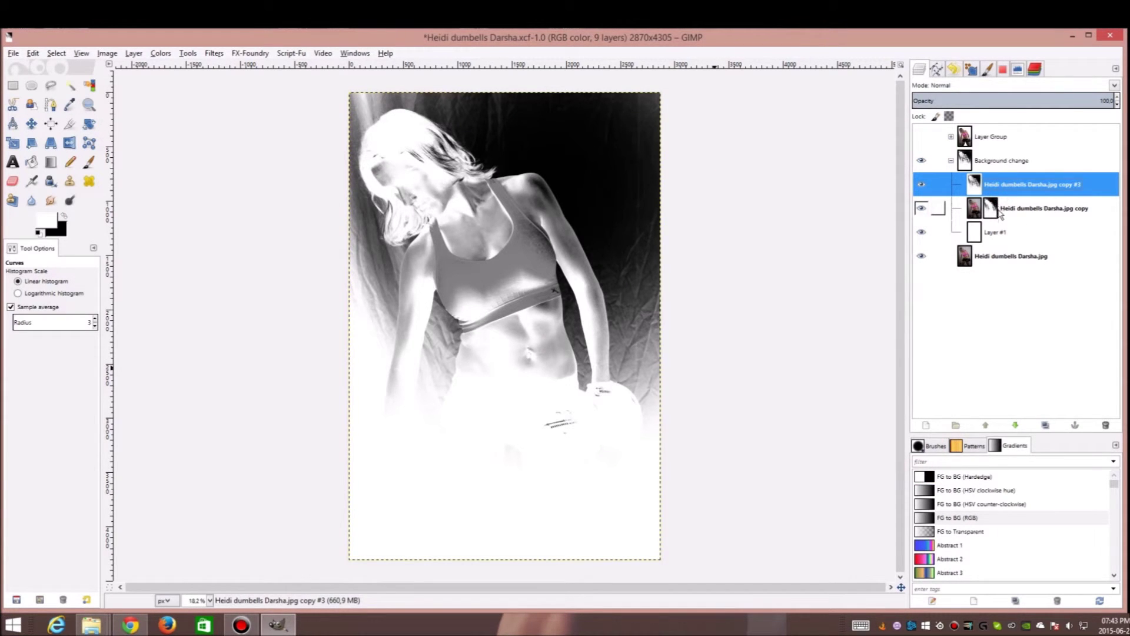
- Inspect the copy layer's mask with copy #3 hidden, then show copy #3 again
left_click(1020, 211)
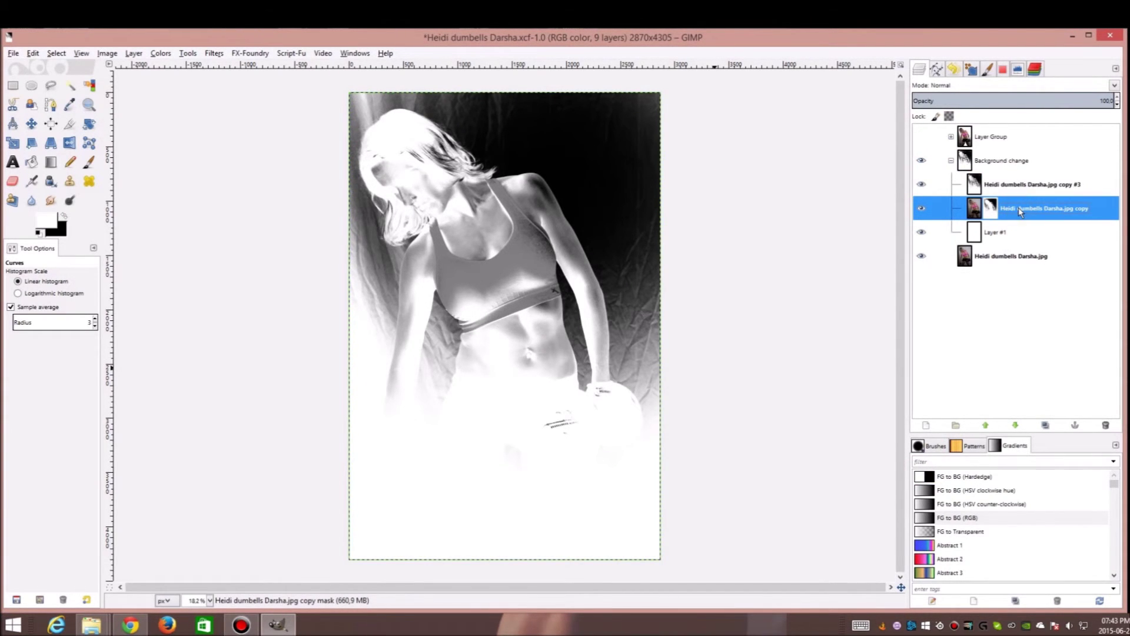
left_click(929, 200)
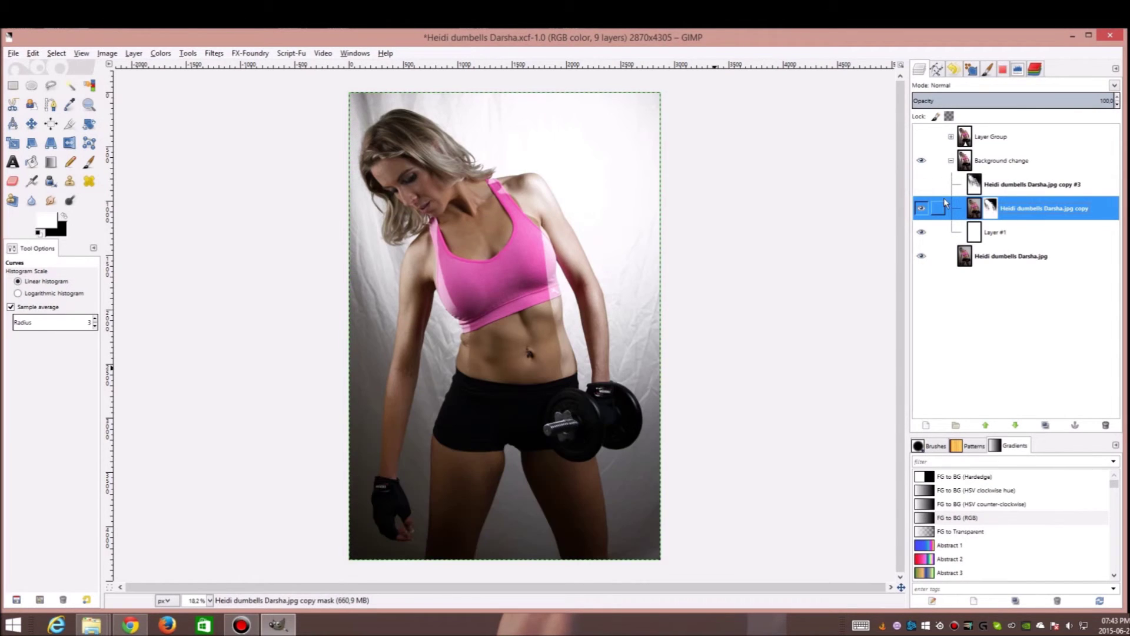
right_click(1013, 210)
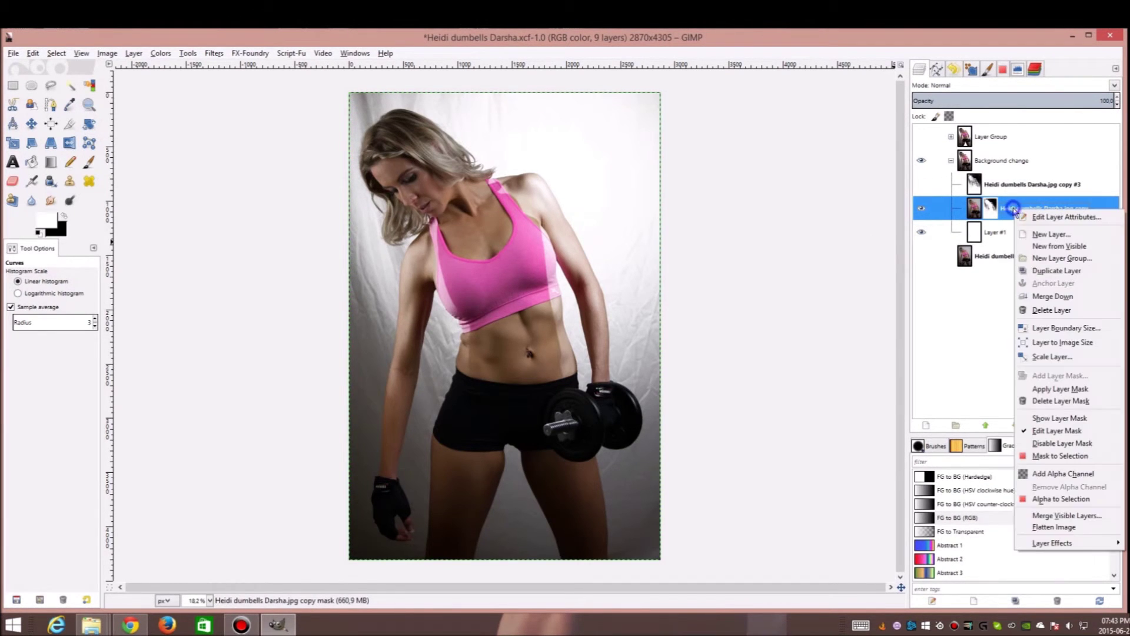
right_click(1006, 209)
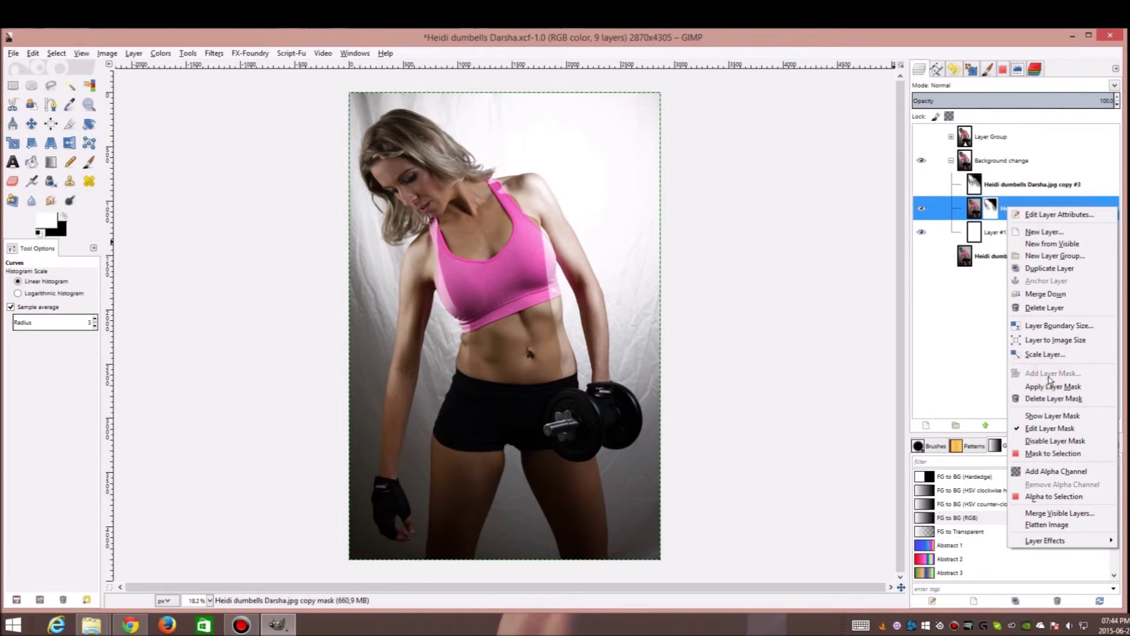
left_click(991, 224)
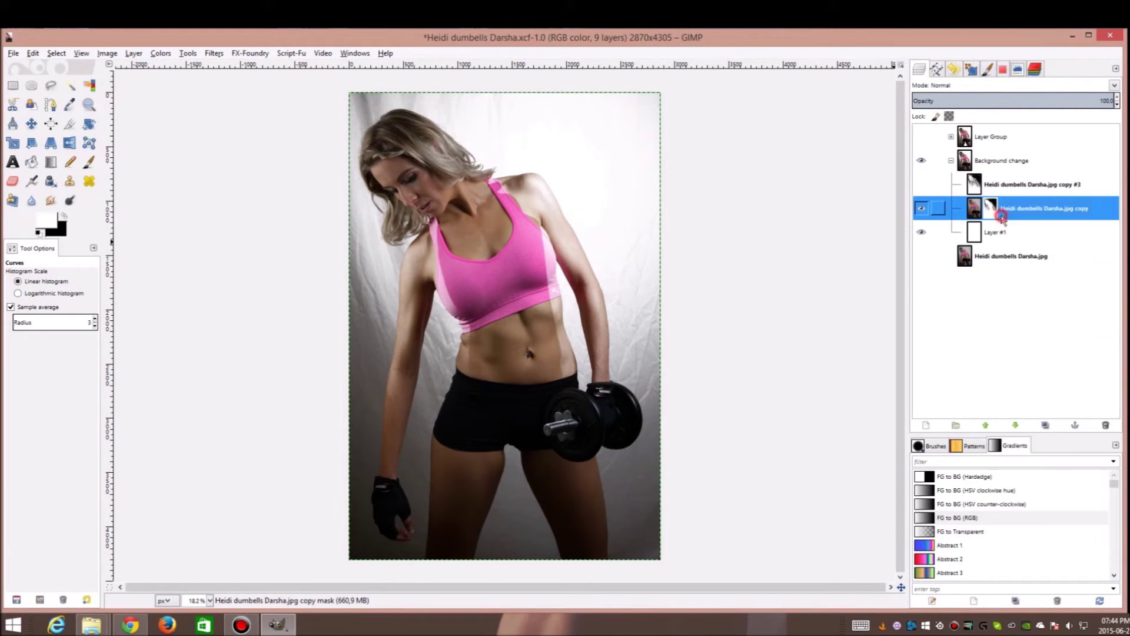
left_click(921, 184)
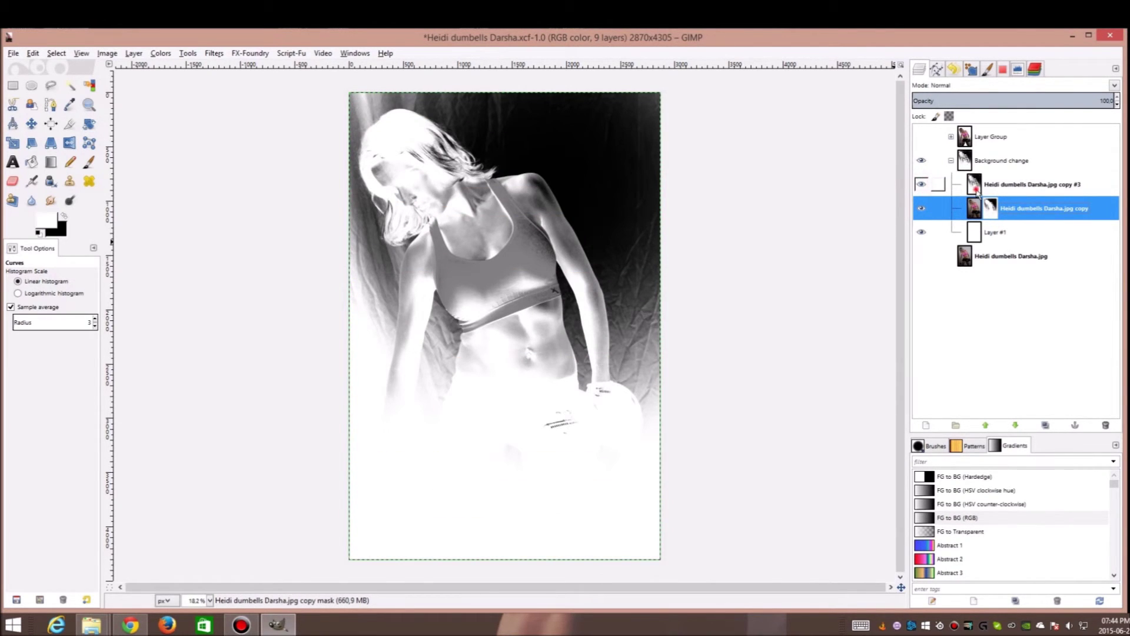
- Paste copy #3's inverted image into the copy layer's mask and anchor it
left_click(976, 189)
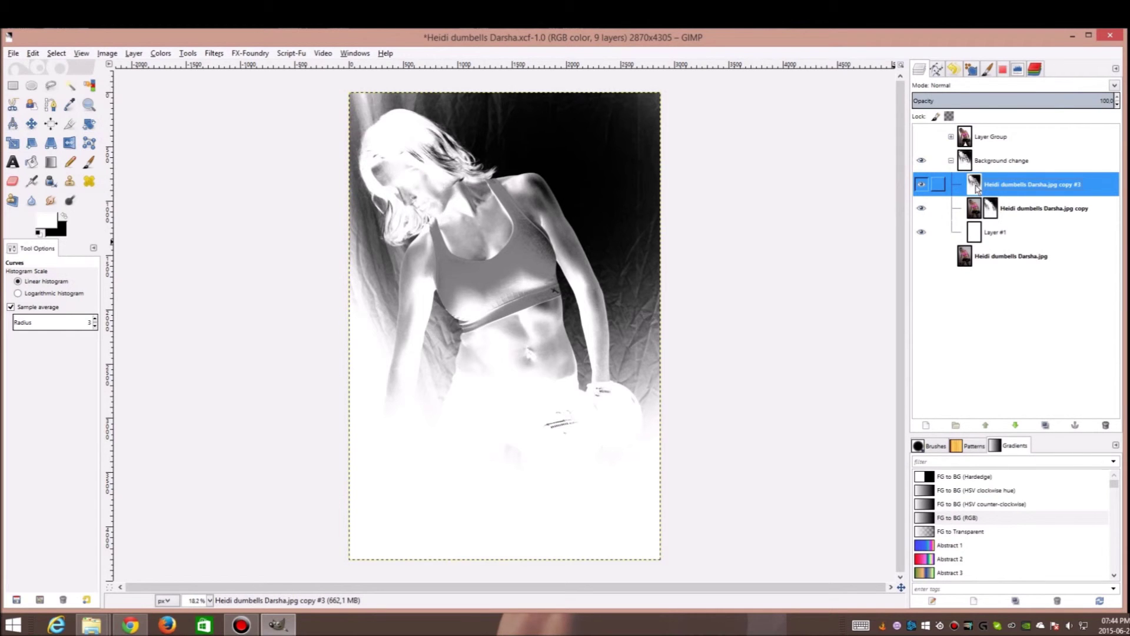
left_click(993, 207)
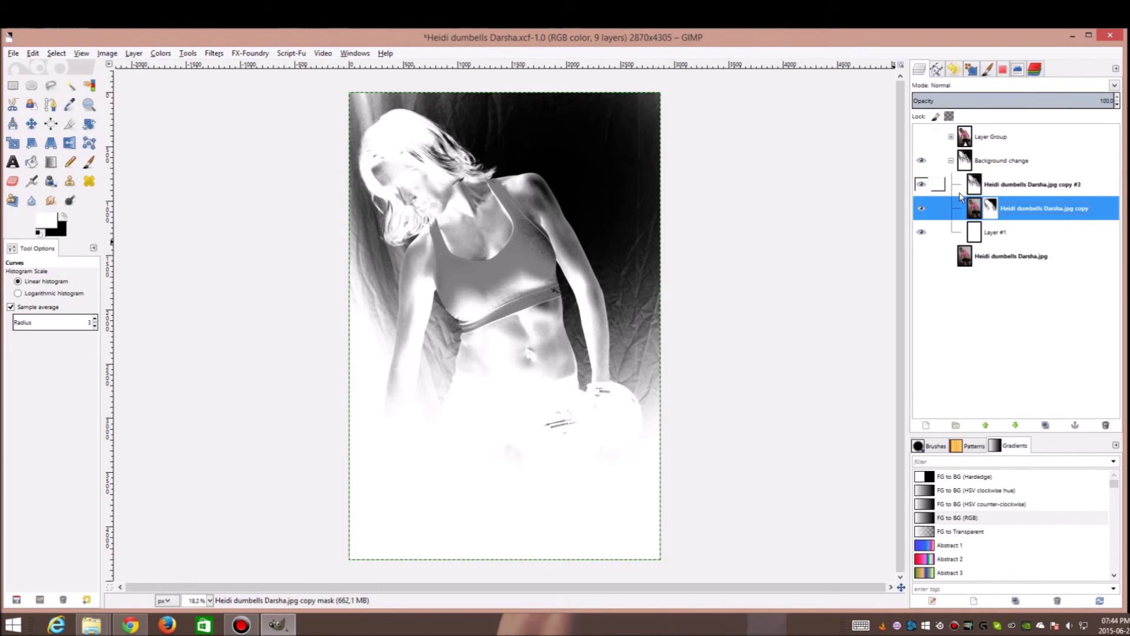
key("ctrl+v")
key("ctrl+h")
left_click(978, 234)
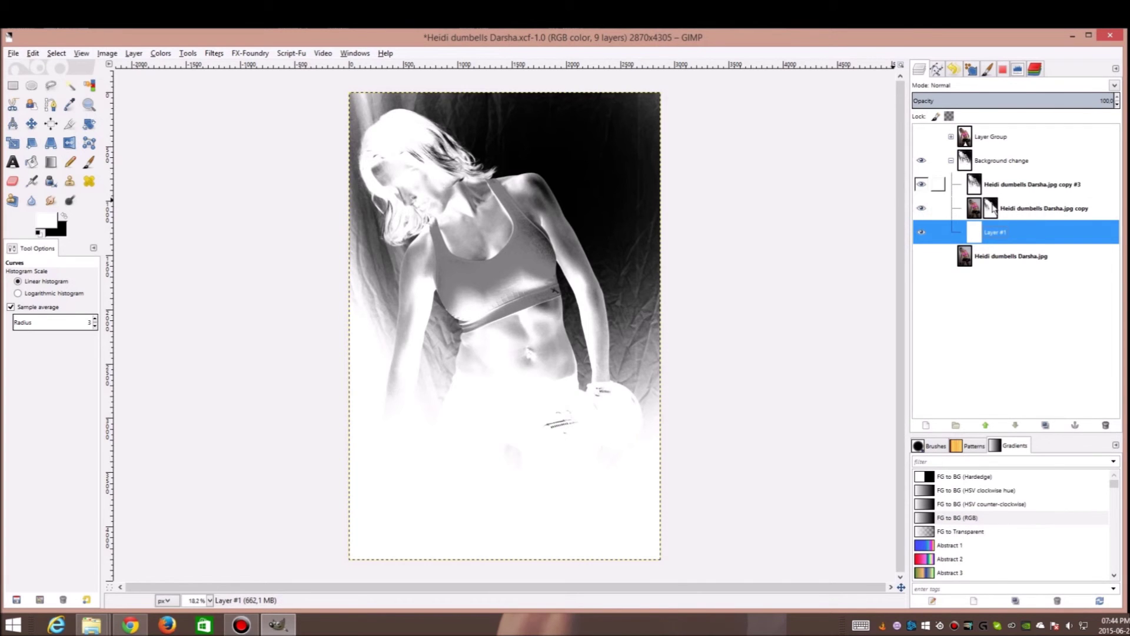
- Hide copy #3 and show the copy layer's grayscale mask on the canvas, zoomed on the head
left_click(992, 207)
left_click(922, 184)
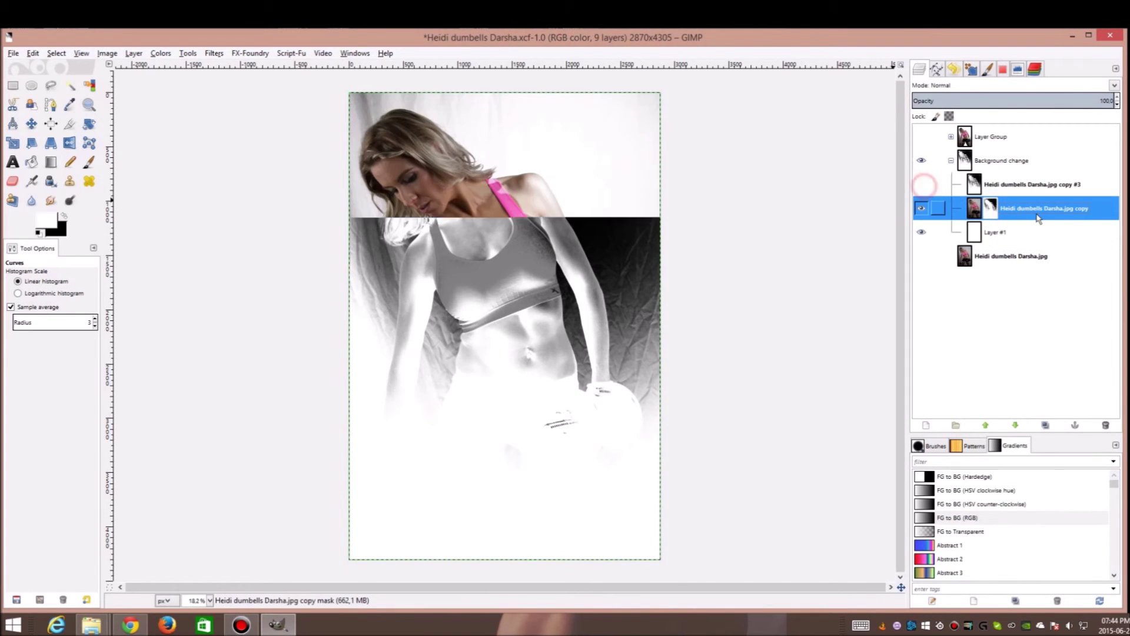
left_click(992, 206, "alt")
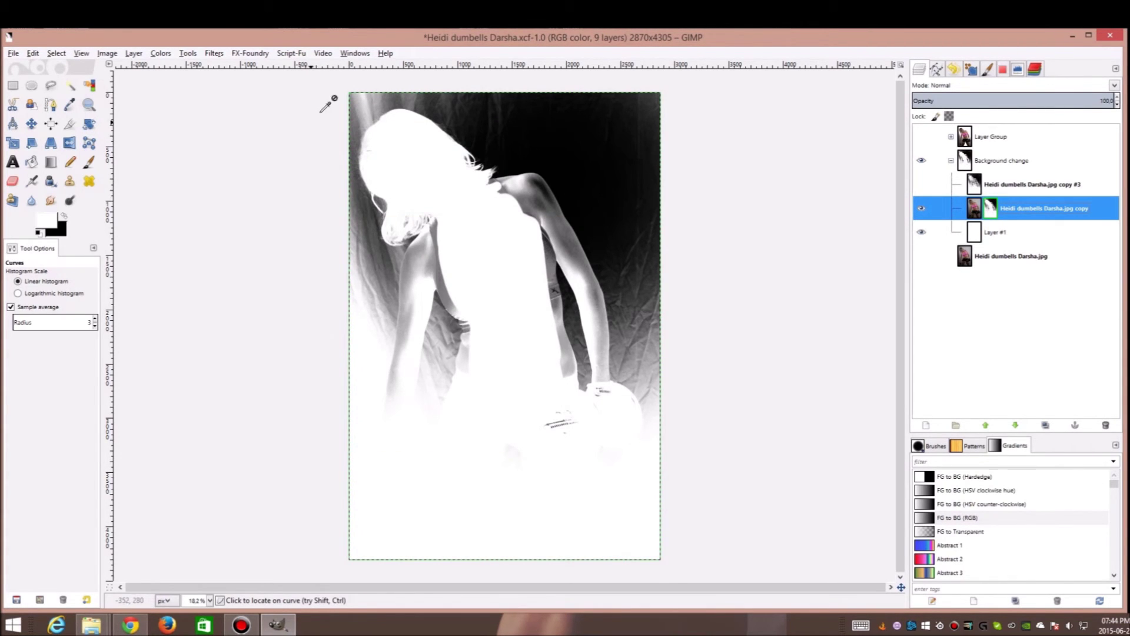
scroll(323, 106, "up", 5)
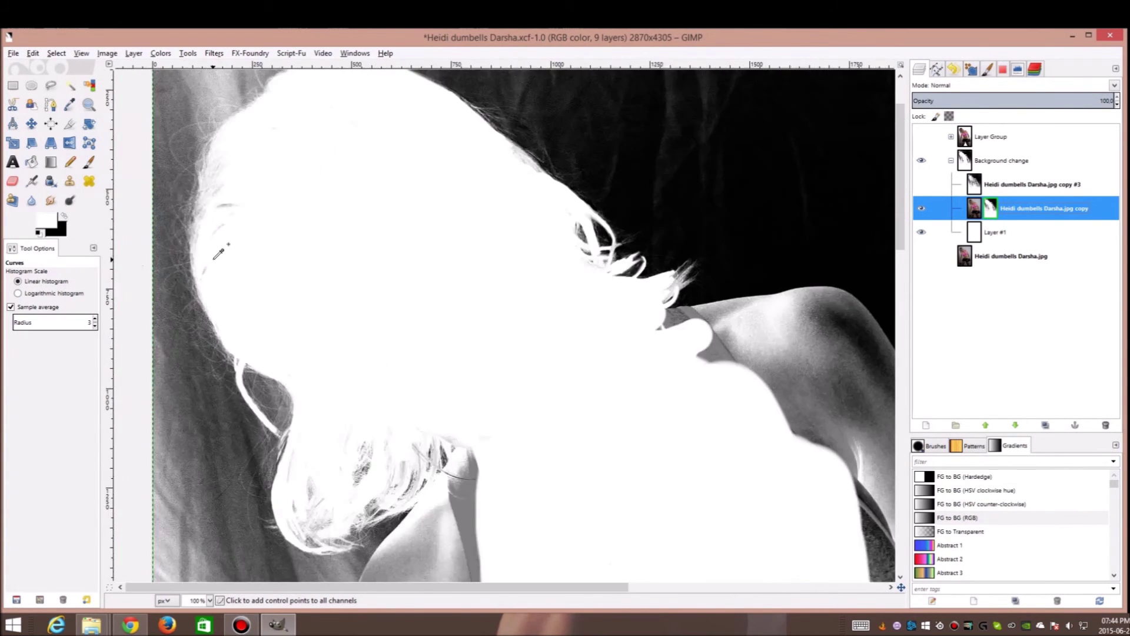
scroll(218, 253, "down", 2)
scroll(240, 212, "up", 3)
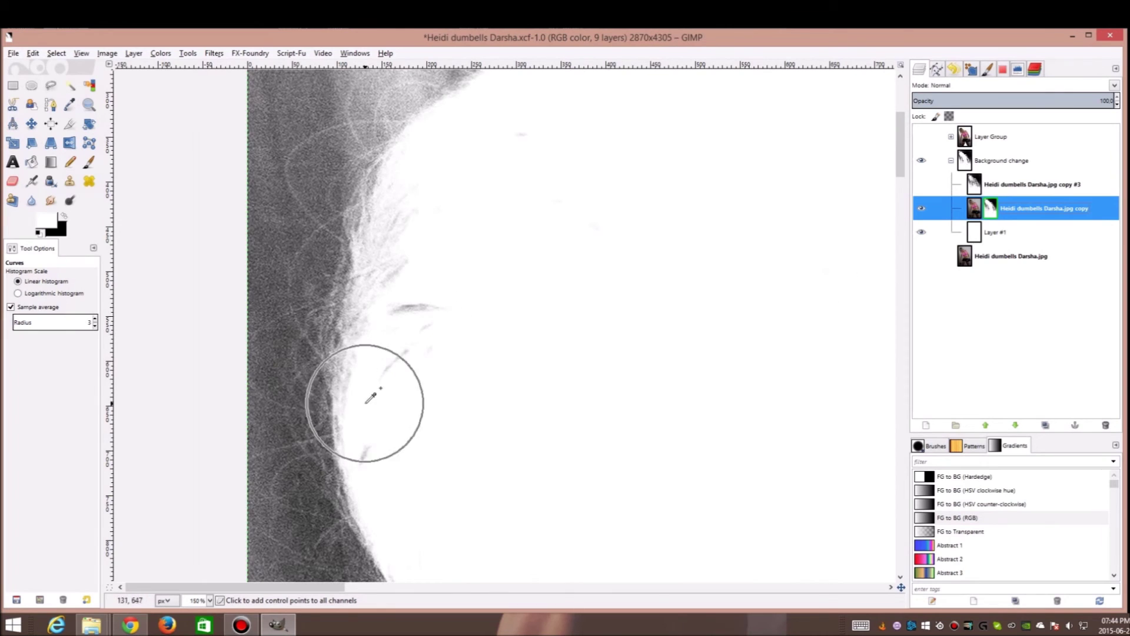
- Paint white with a size-50 brush over faint grey marks and along the mask's hair edge
left_click(89, 162)
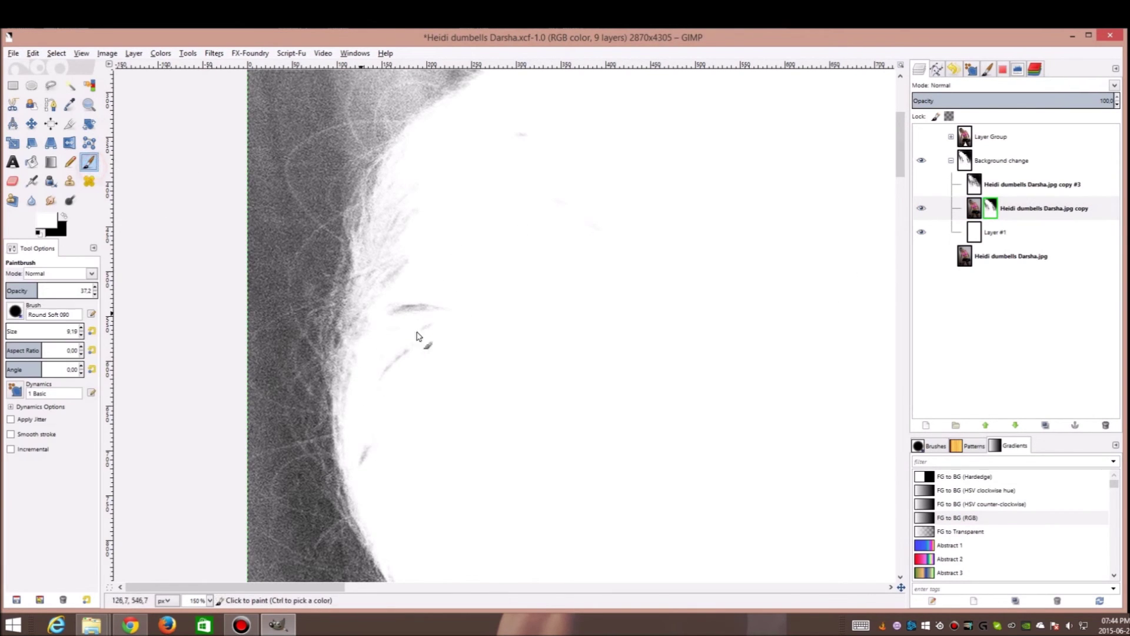
mouse_move(10, 330)
left_mouse_down()
mouse_move(39, 304)
mouse_move(128, 303)
left_mouse_up()
right_click(128, 302)
left_click(448, 298)
mouse_move(447, 306)
left_mouse_down()
mouse_move(429, 320)
mouse_move(449, 292)
left_mouse_up()
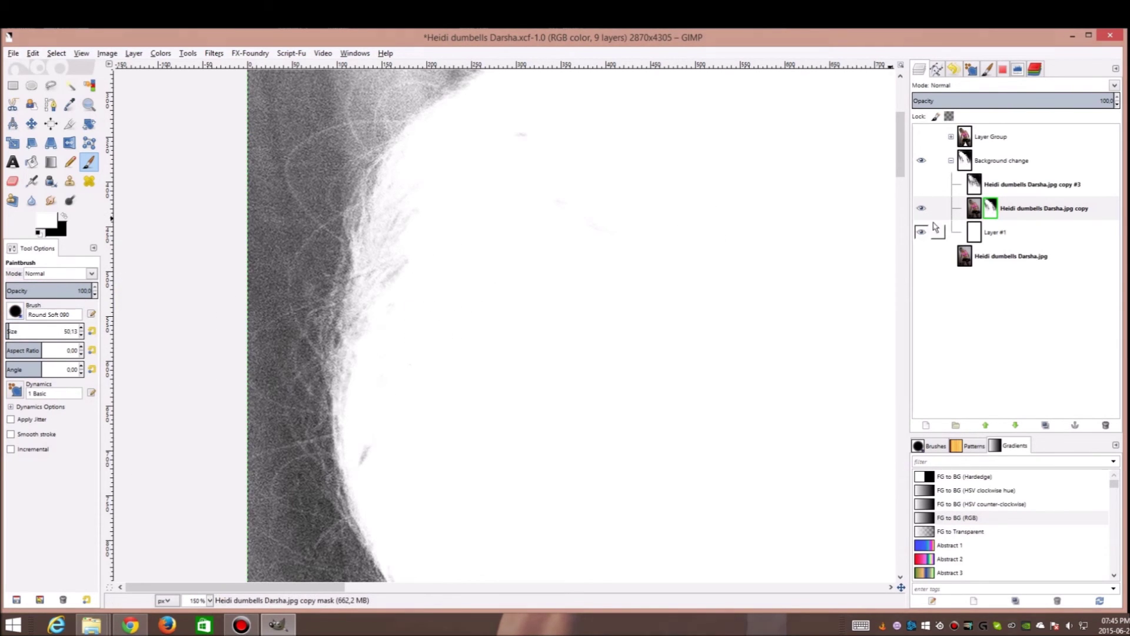
mouse_move(418, 193)
left_mouse_down()
mouse_move(365, 386)
mouse_move(393, 521)
left_mouse_up()
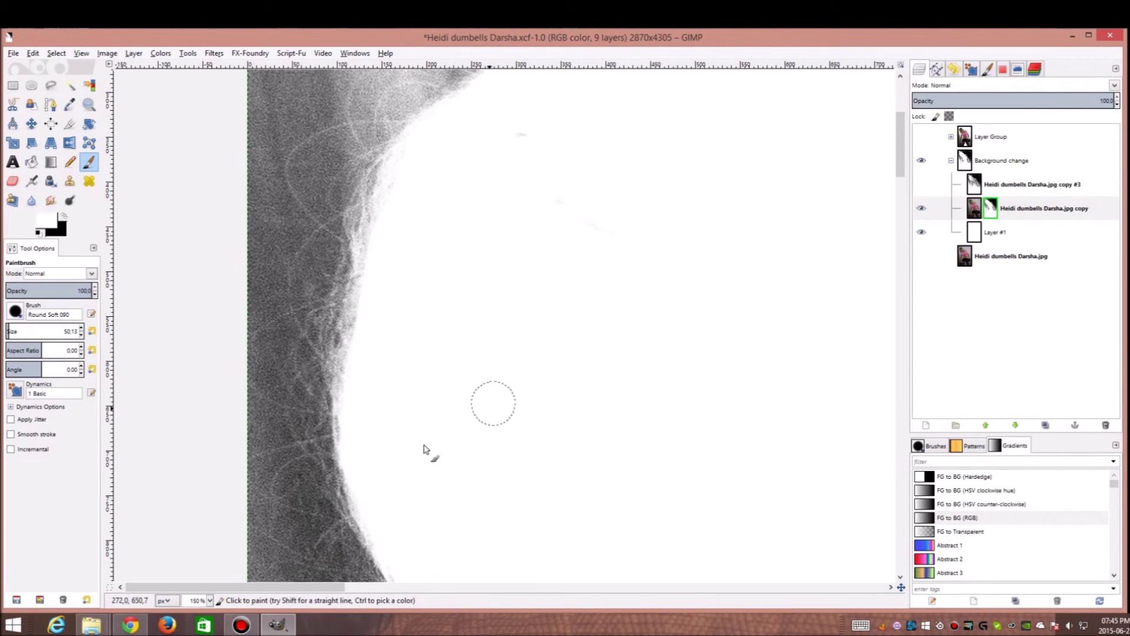
scroll(418, 399, "down", 1)
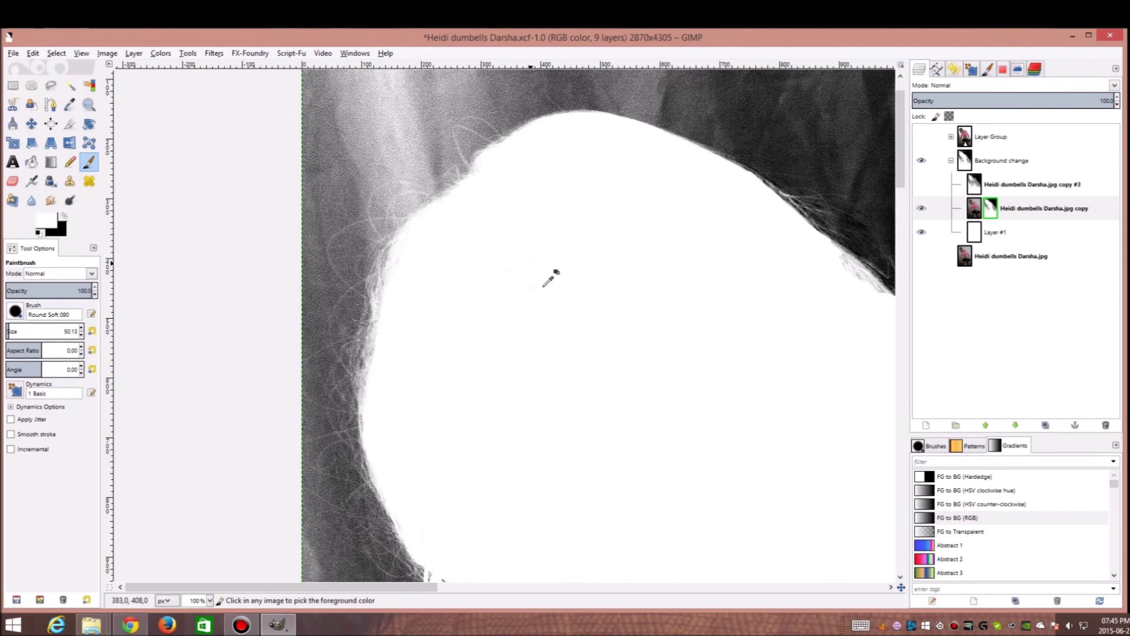
scroll(548, 279, "down", 5)
scroll(253, 219, "up", 3)
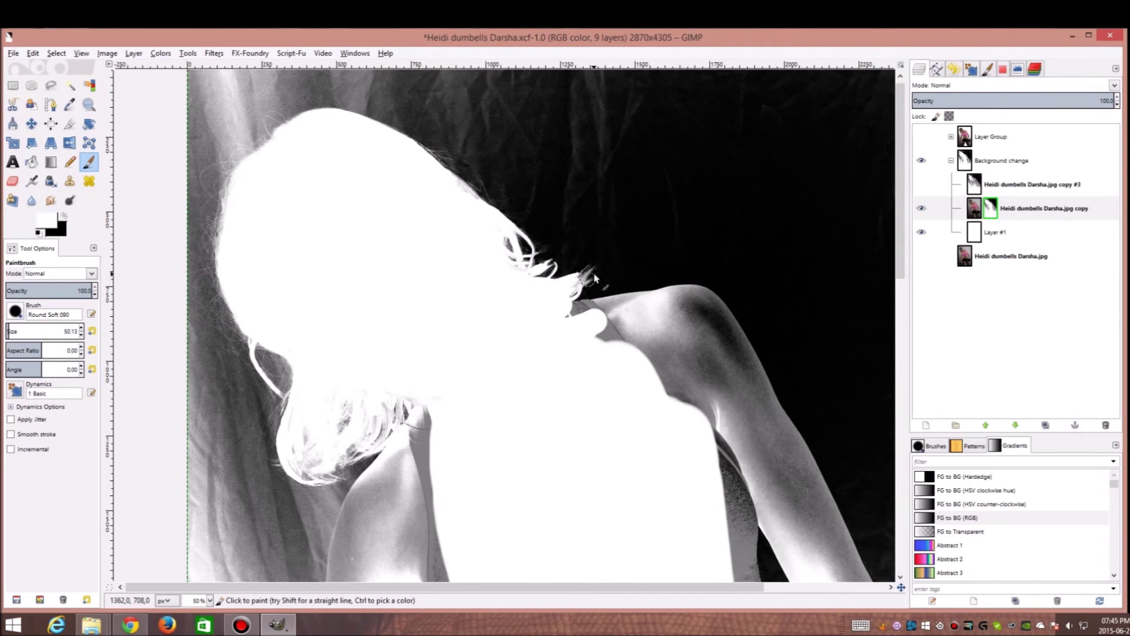
- Toggle the original photo layer's visibility and turn Layer #1 back on
left_click(921, 255)
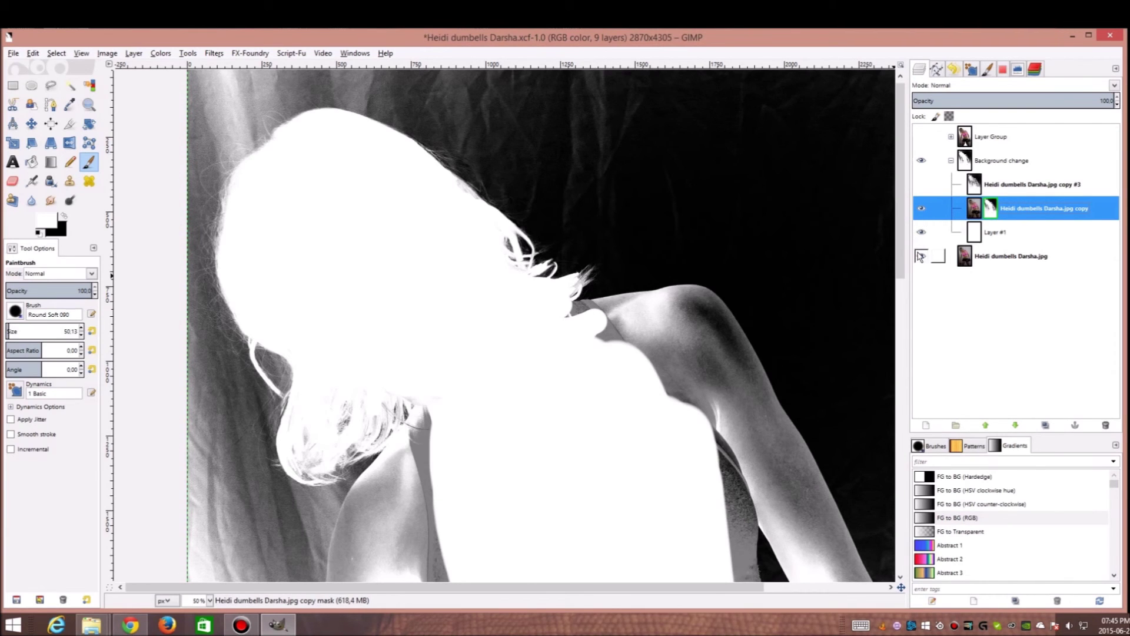
left_click(921, 230)
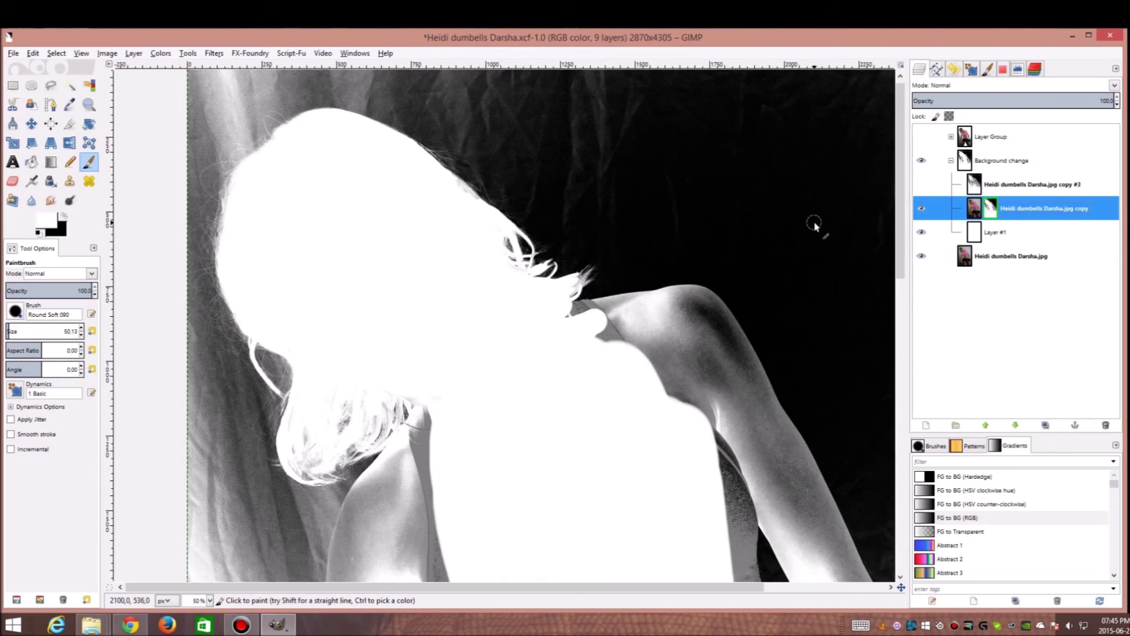
scroll(568, 504, "down", 15)
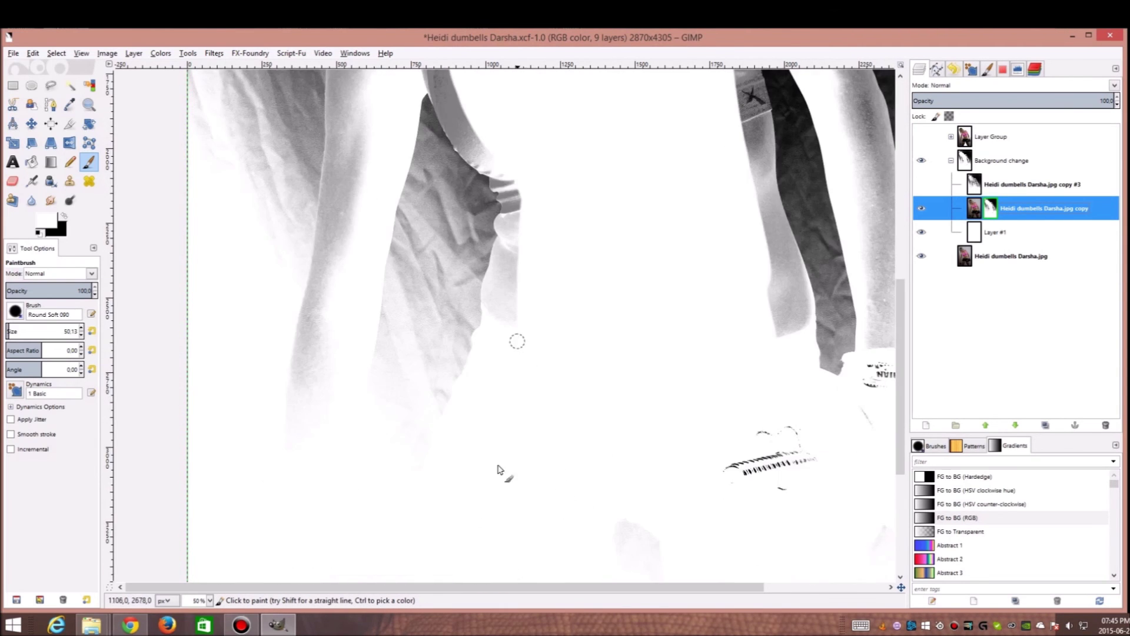
scroll(483, 372, "up", 10)
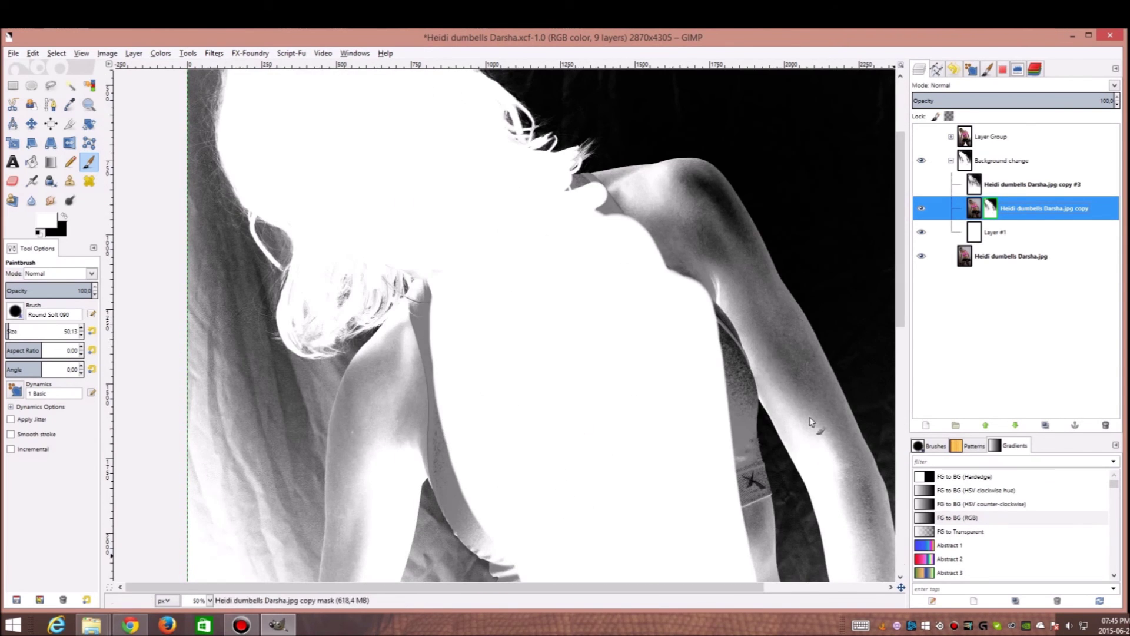
scroll(766, 470, "down", 5)
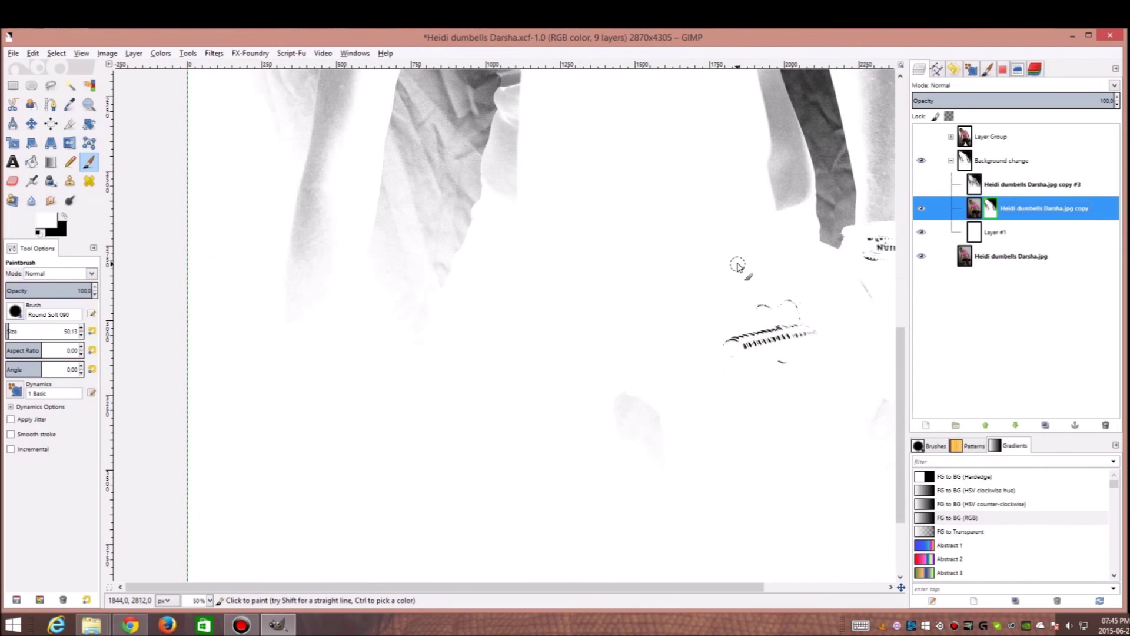